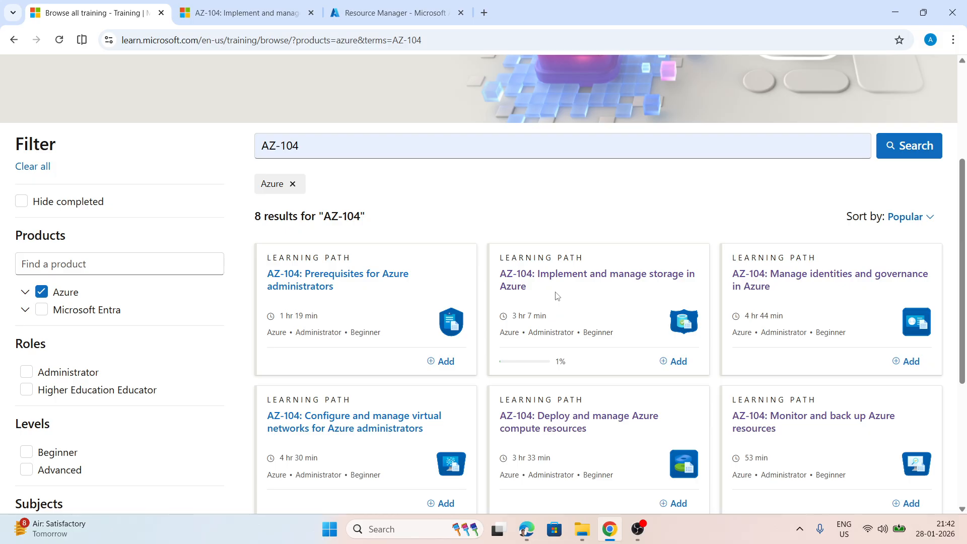
Look over the AZ-104 storage learning path, switch to the Azure portal, and start a new storage account from the Storage accounts service
left_click(258, 7)
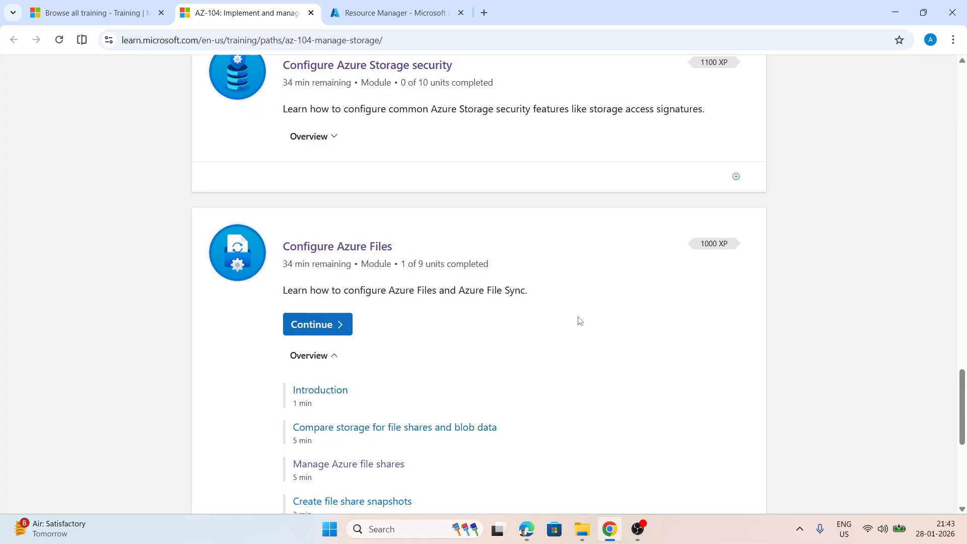
left_click(401, 10)
left_click(344, 68)
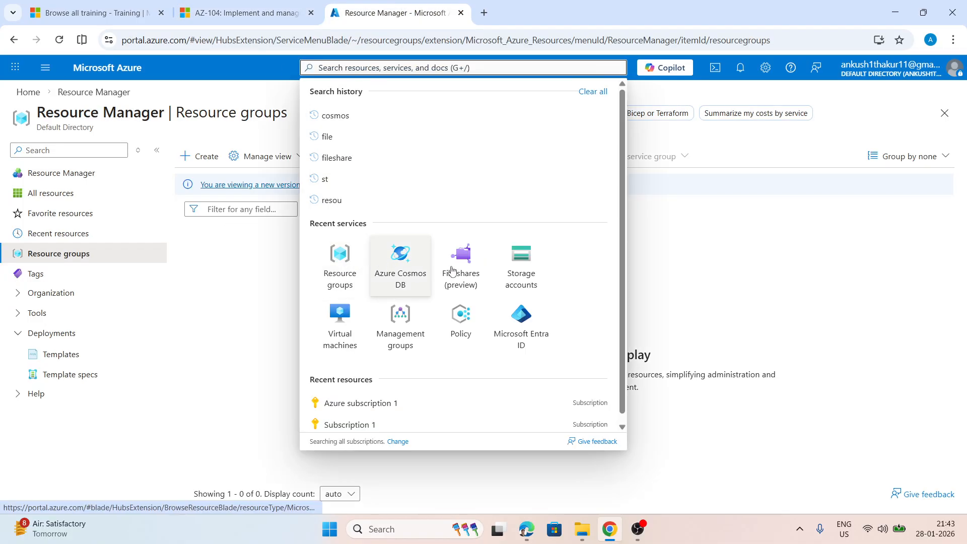
left_click(536, 269)
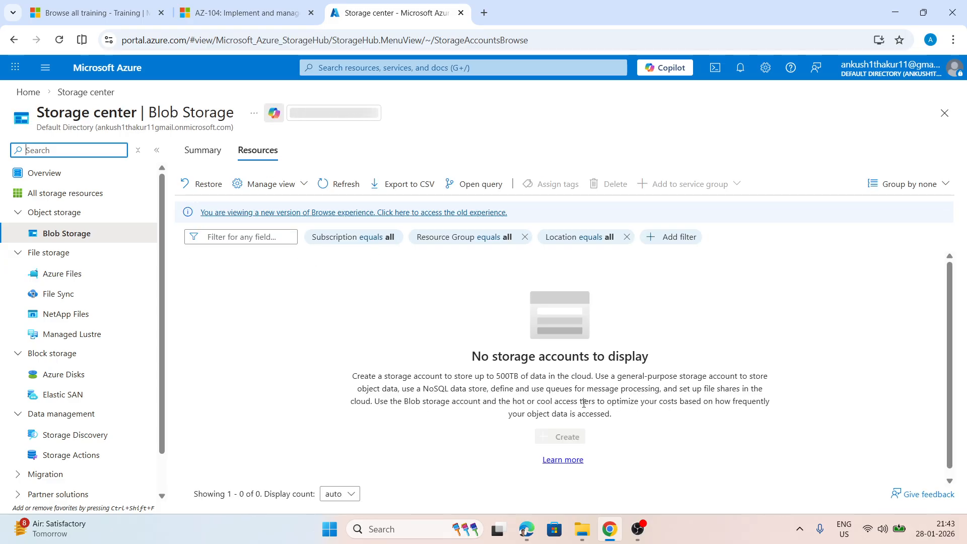
left_click(564, 437)
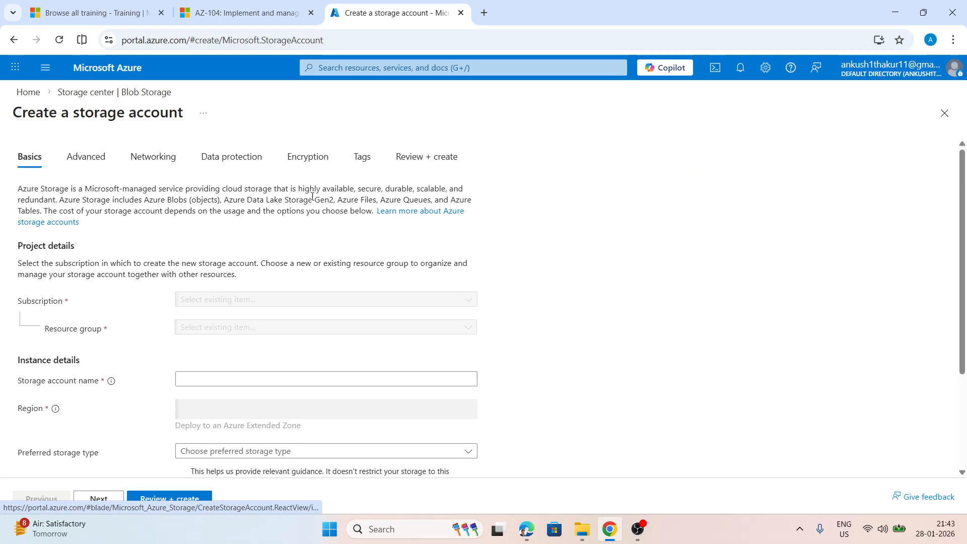
Create a new resource group named RG-TestAzurefileshare for the storage account
scroll(313, 250, "down", 2)
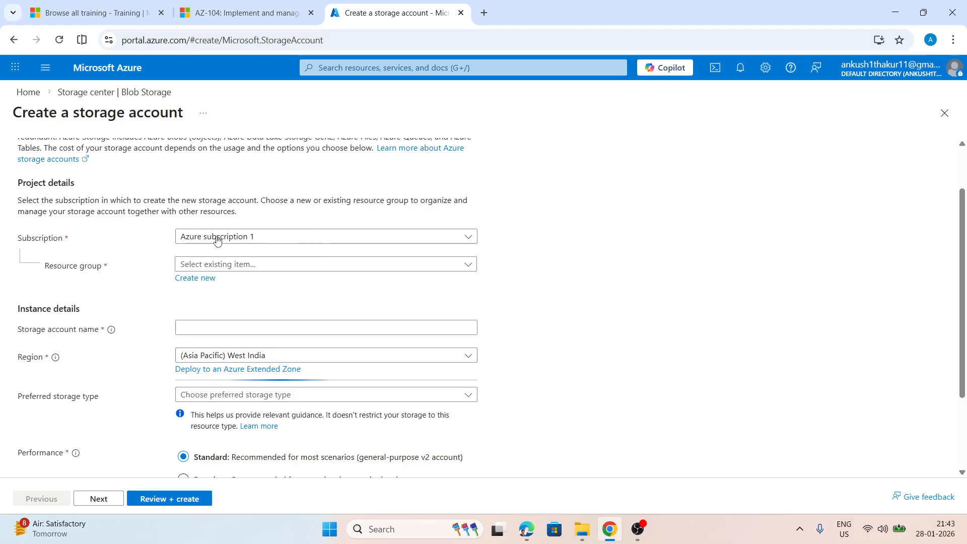
left_click(197, 278)
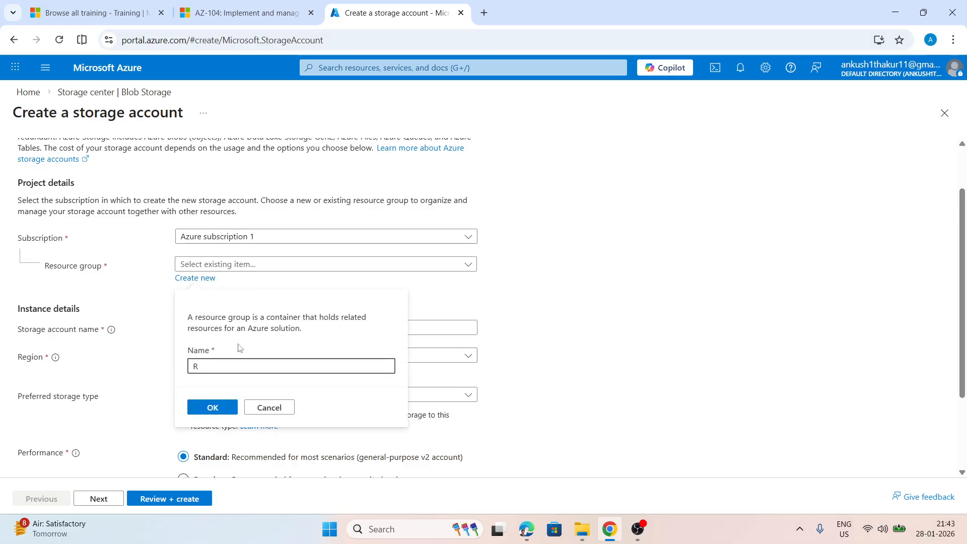
type("RG-TestAzurefileshare")
left_click(205, 405)
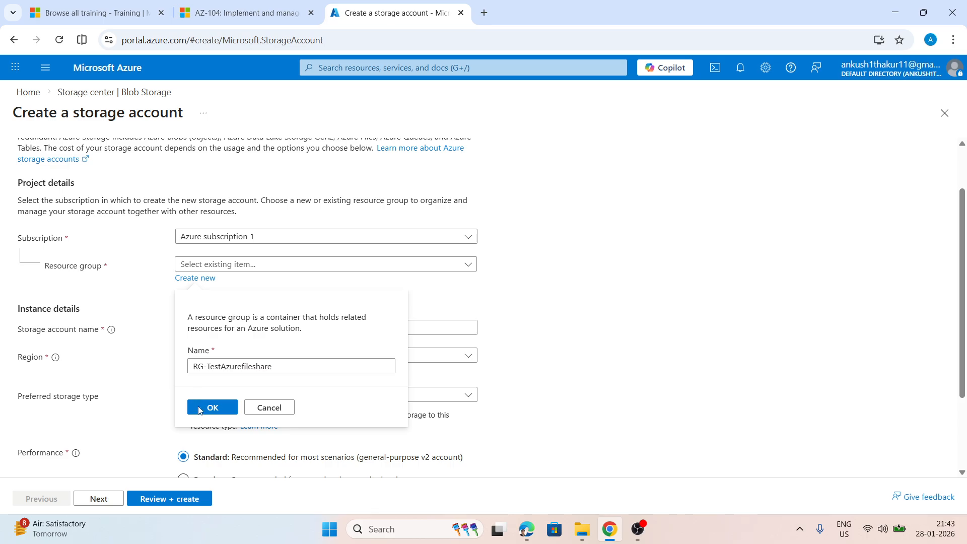
Name the storage account storage123s2231 and set its preferred storage type to Azure Files
scroll(190, 208, "down", 2)
left_click(191, 217)
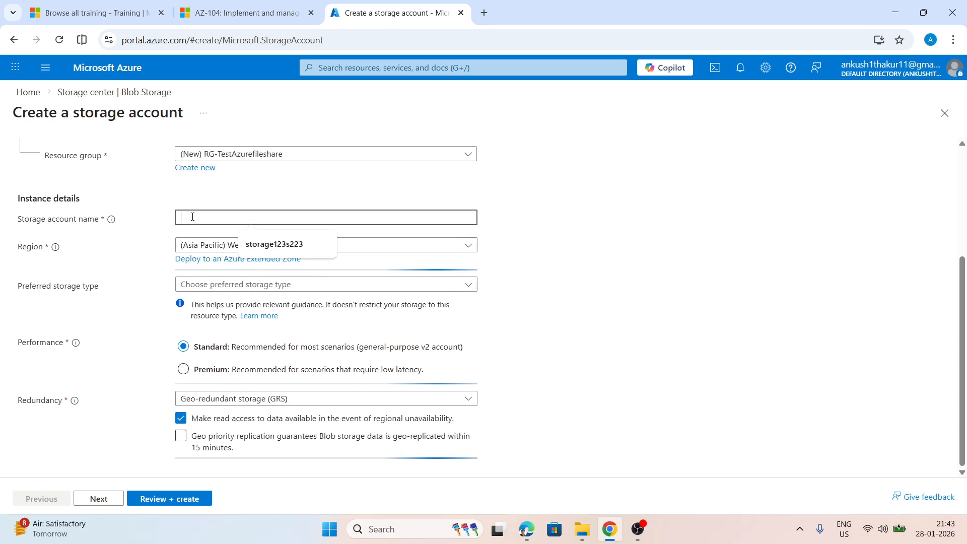
left_click(275, 244)
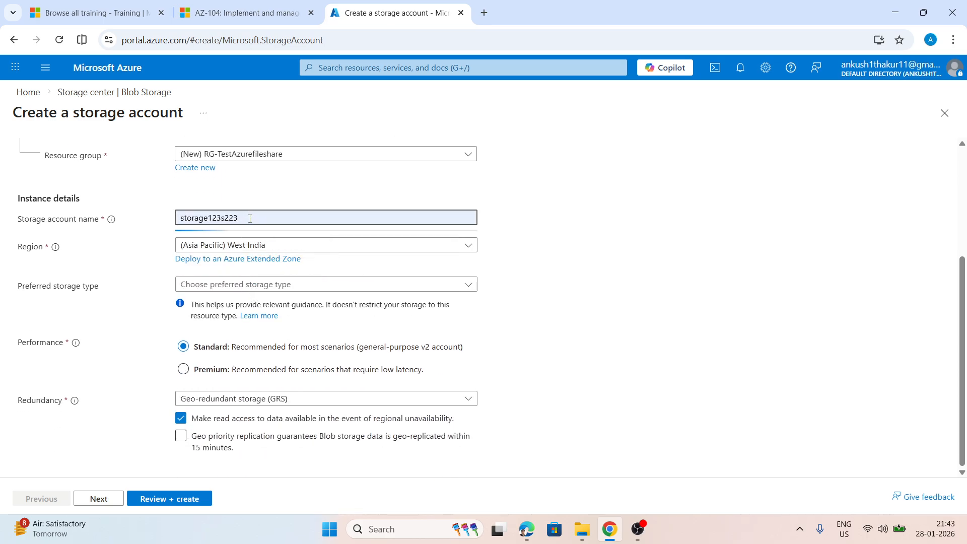
type("1")
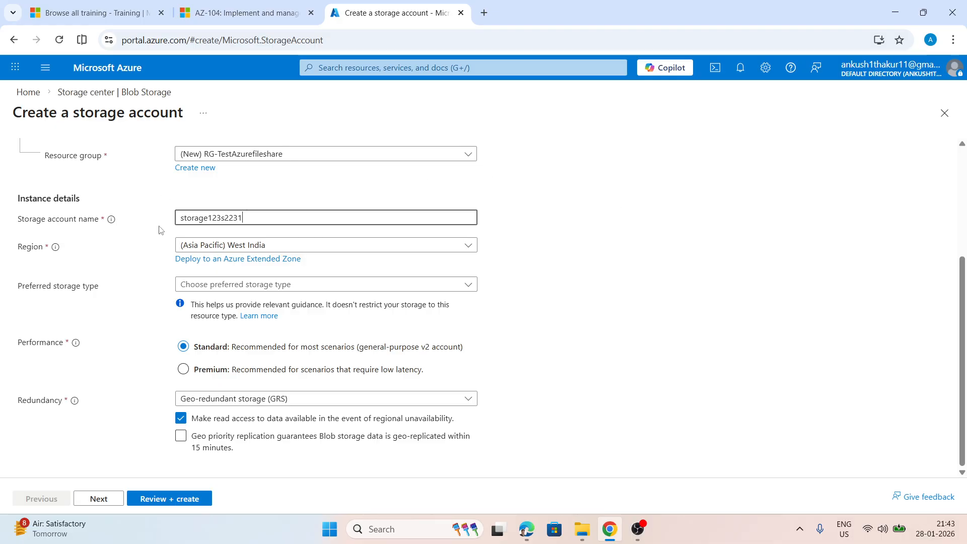
left_click(210, 284)
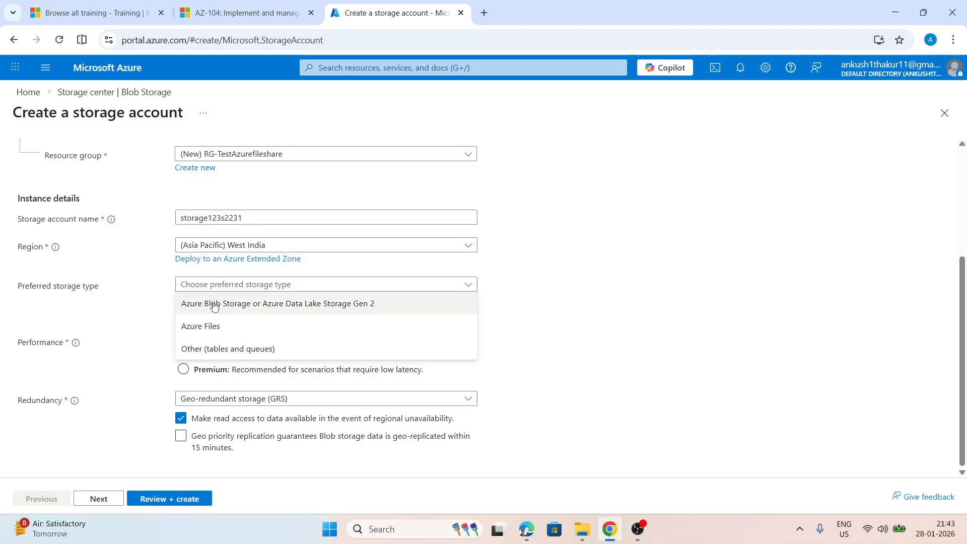
left_click(204, 334)
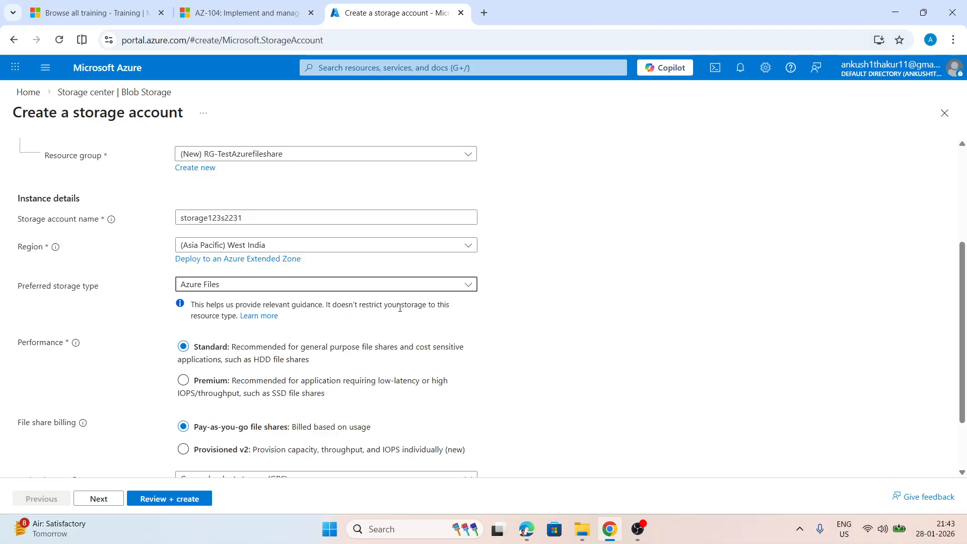
Keep the default performance, advanced, networking, data protection and encryption settings, and create the storage account
scroll(400, 308, "down", 2)
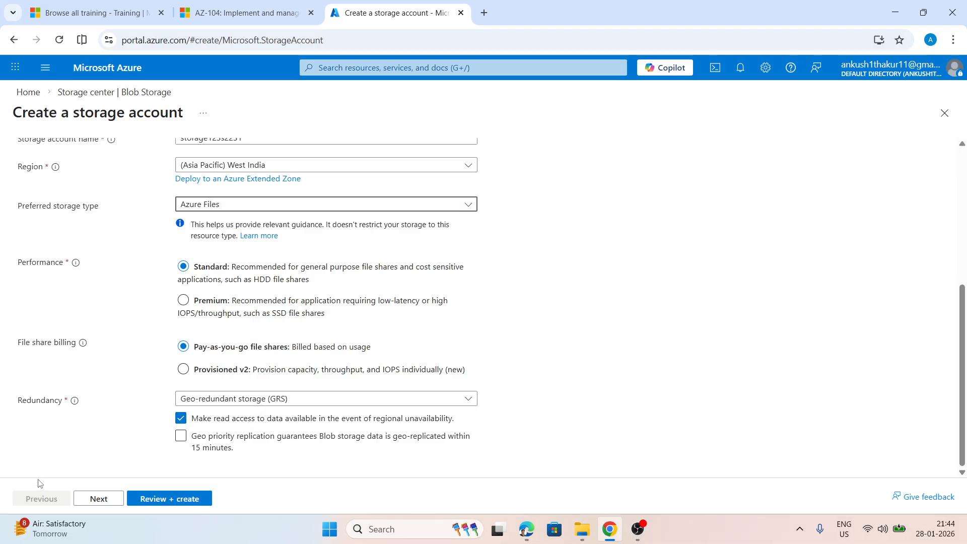
left_click(101, 499)
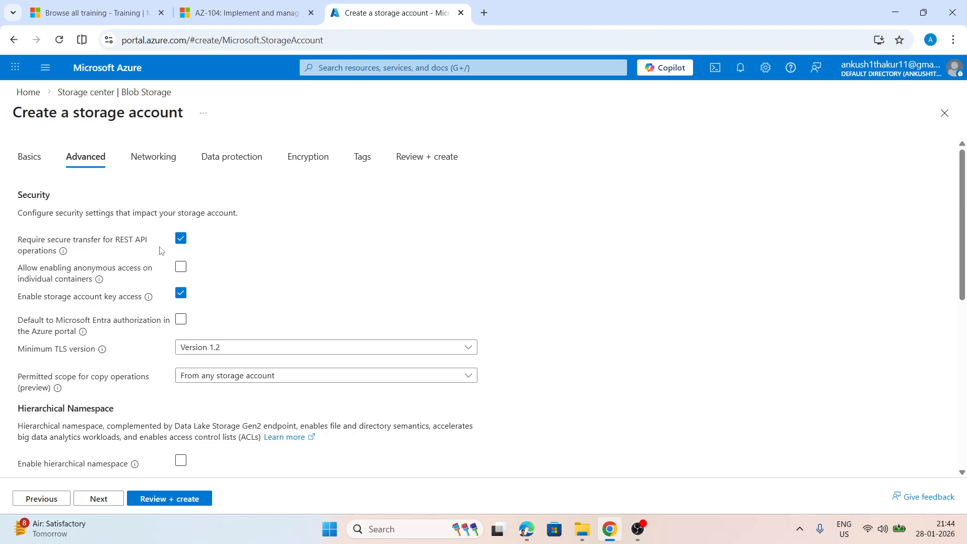
scroll(87, 308, "down", 6)
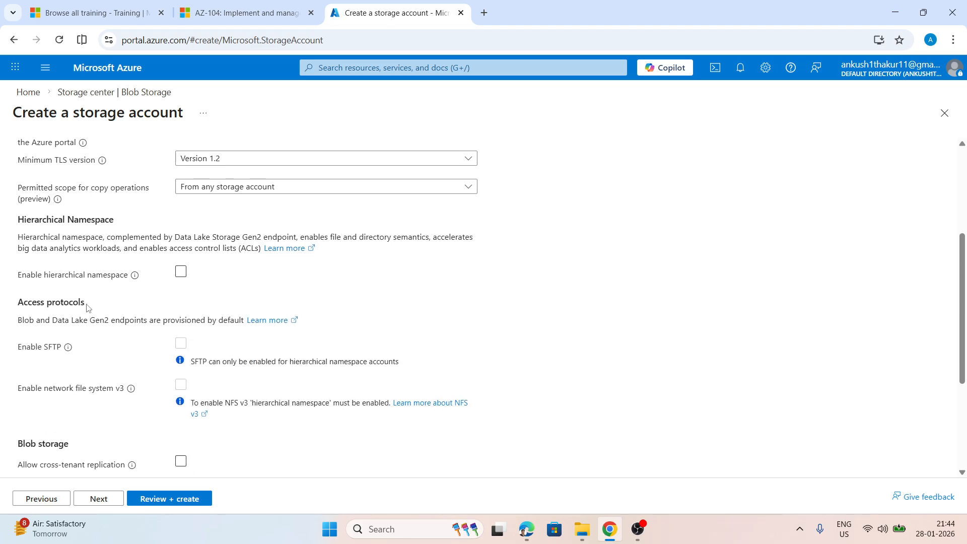
scroll(87, 308, "down", 1)
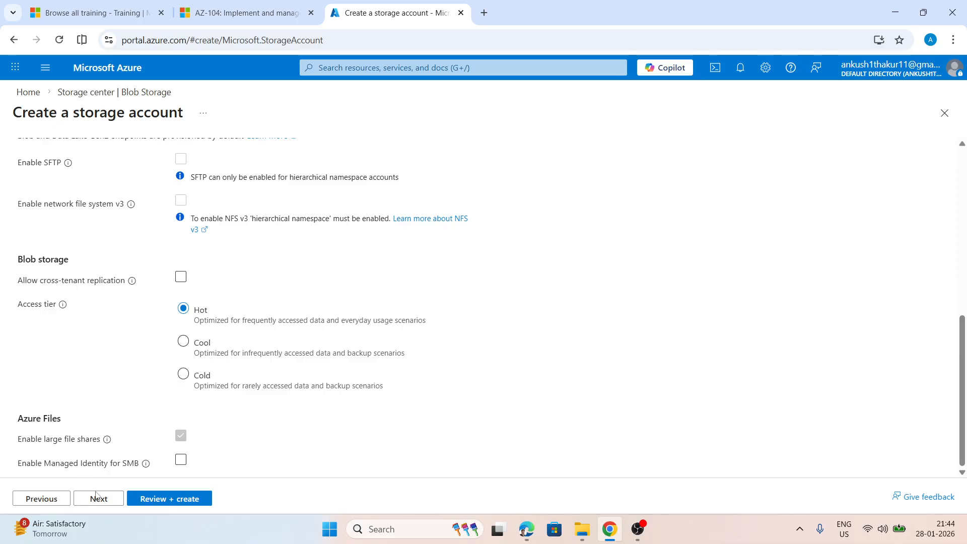
left_click(99, 498)
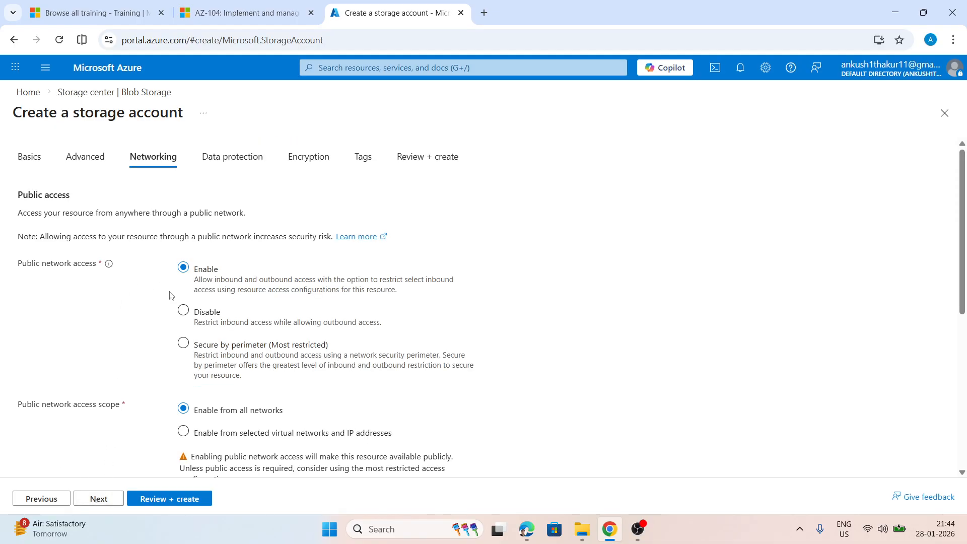
left_click(97, 499)
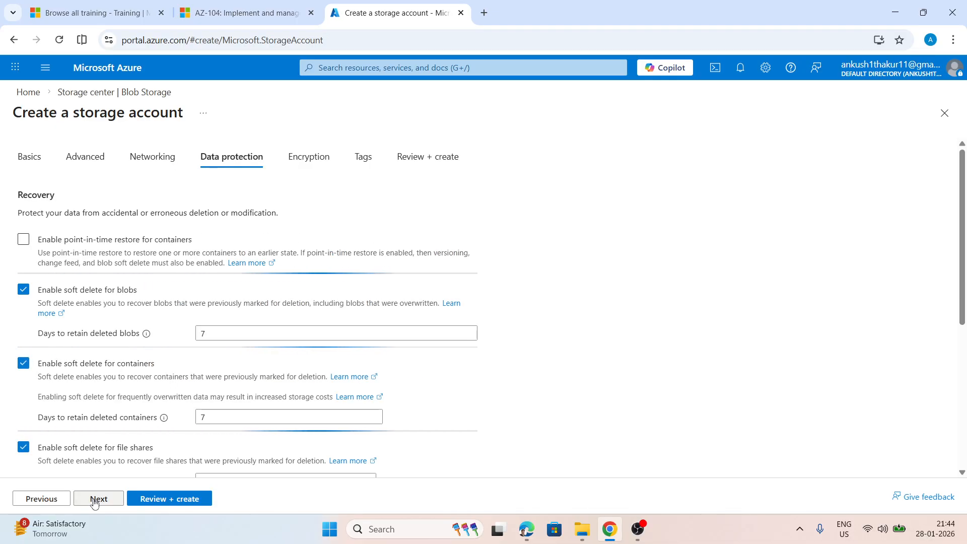
left_click(101, 496)
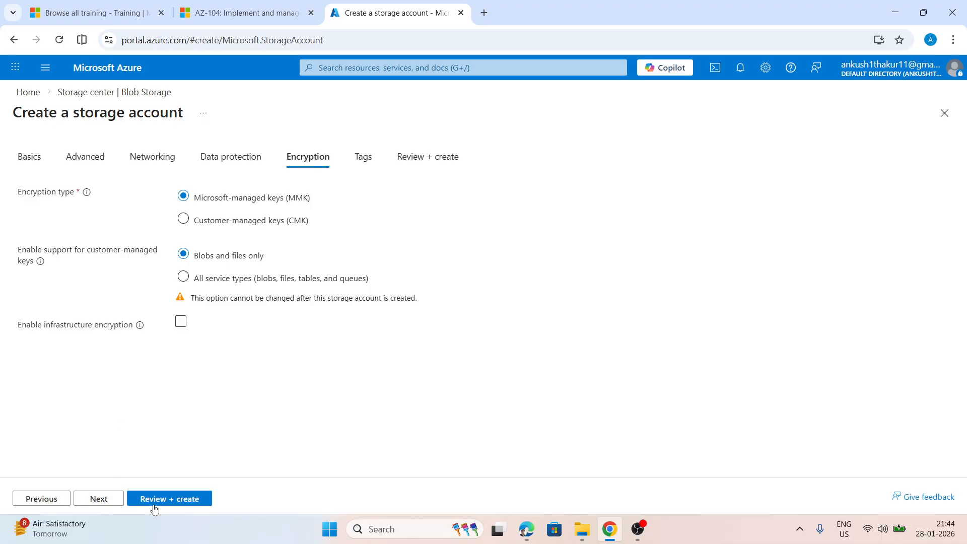
left_click(170, 502)
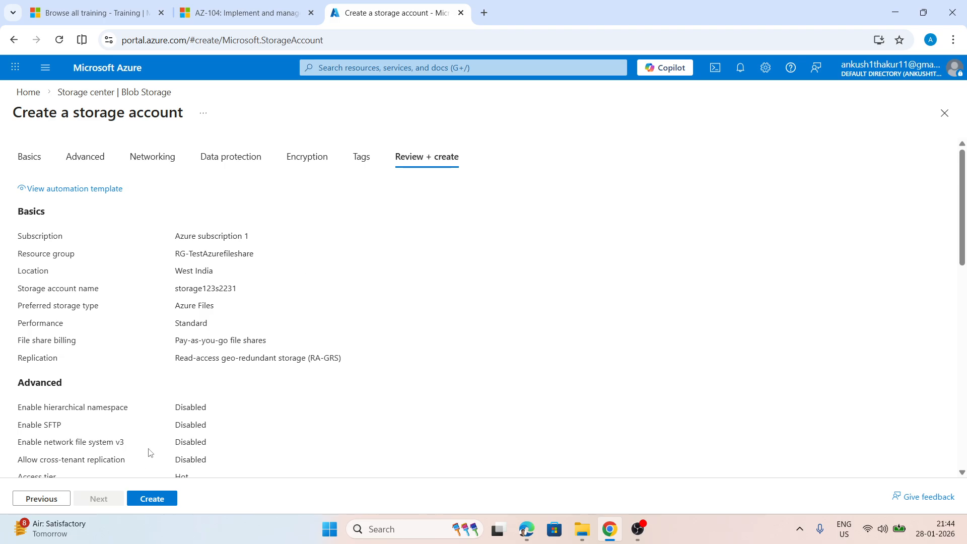
left_click(152, 499)
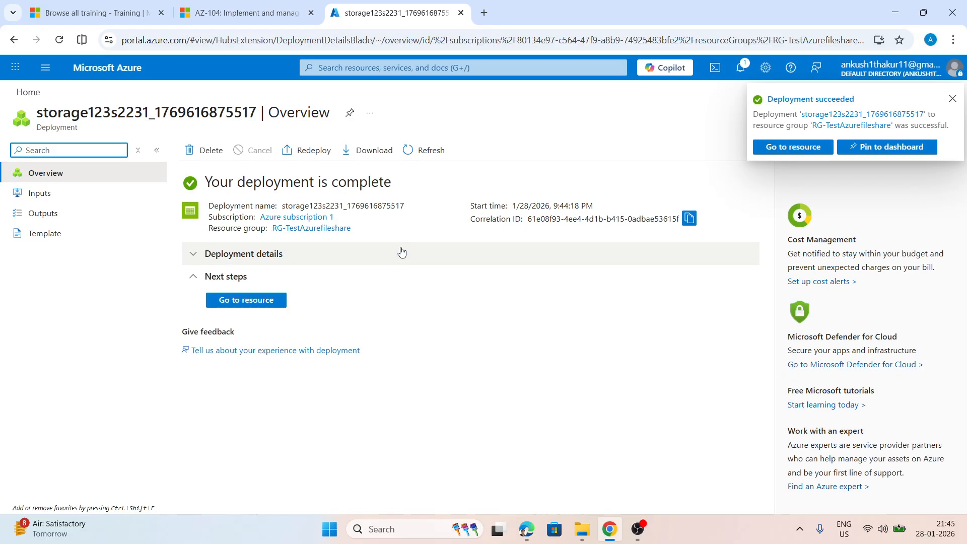
Open the deployed storage account in two browser tabs and close the two Microsoft Learn training tabs
left_click(258, 301)
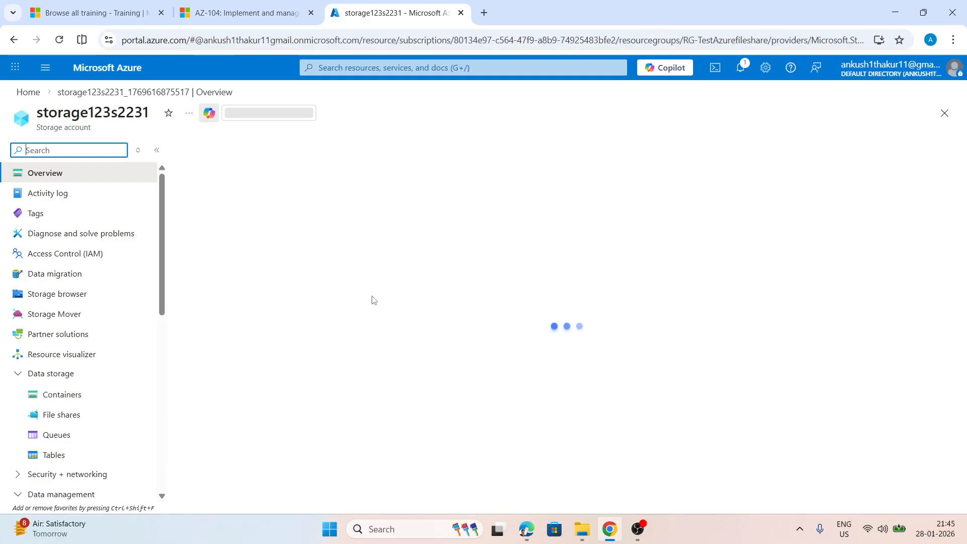
right_click(395, 13)
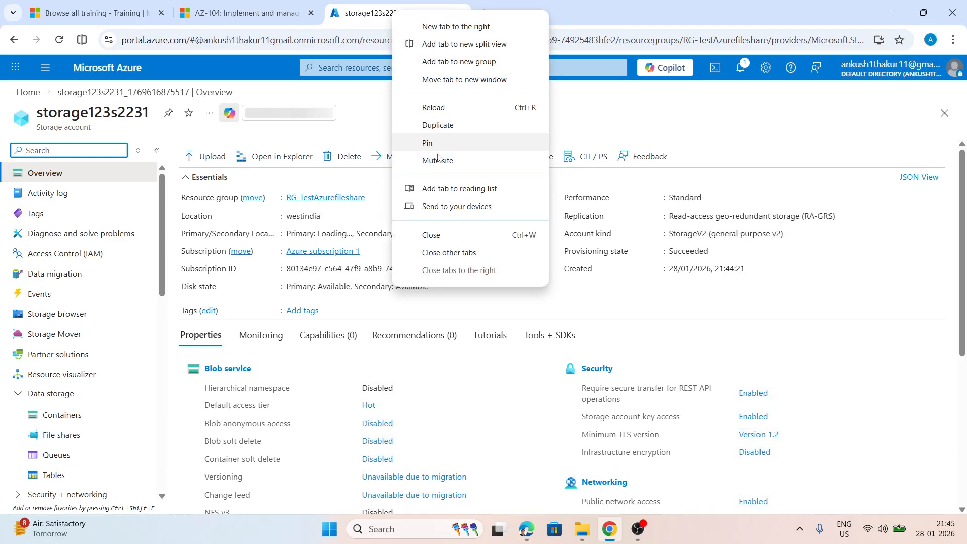
left_click(444, 127)
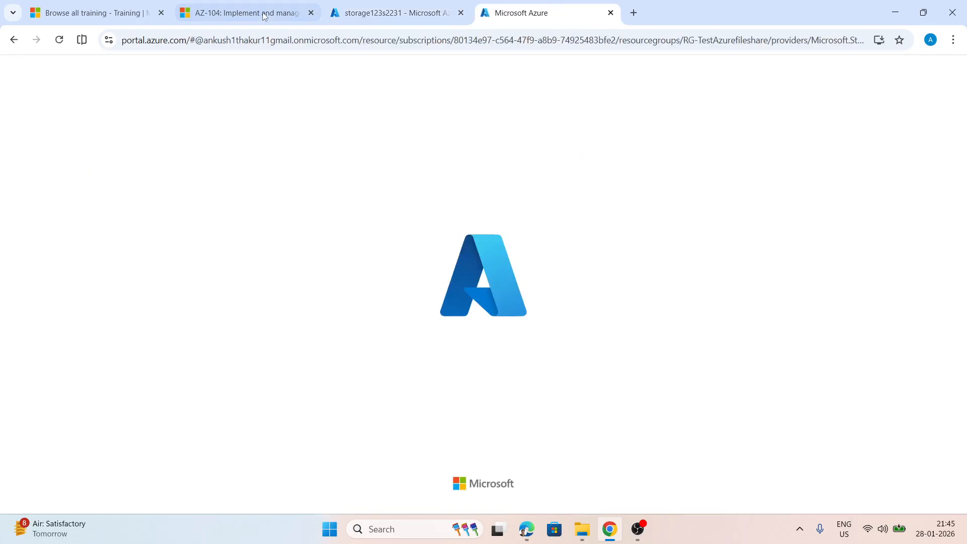
left_click(309, 12)
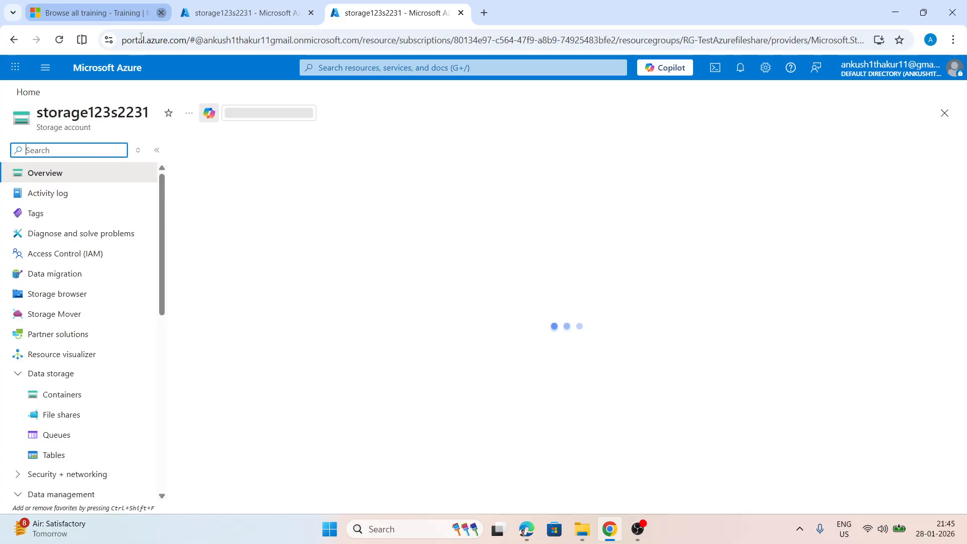
left_click(161, 13)
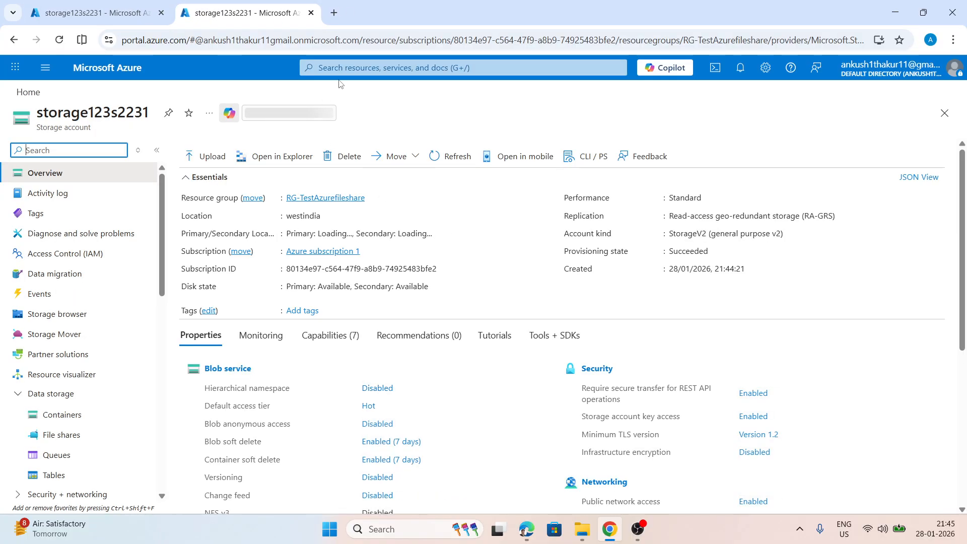
Go to the Virtual machines service in the duplicated tab and start creating a new virtual machine
left_click(352, 67)
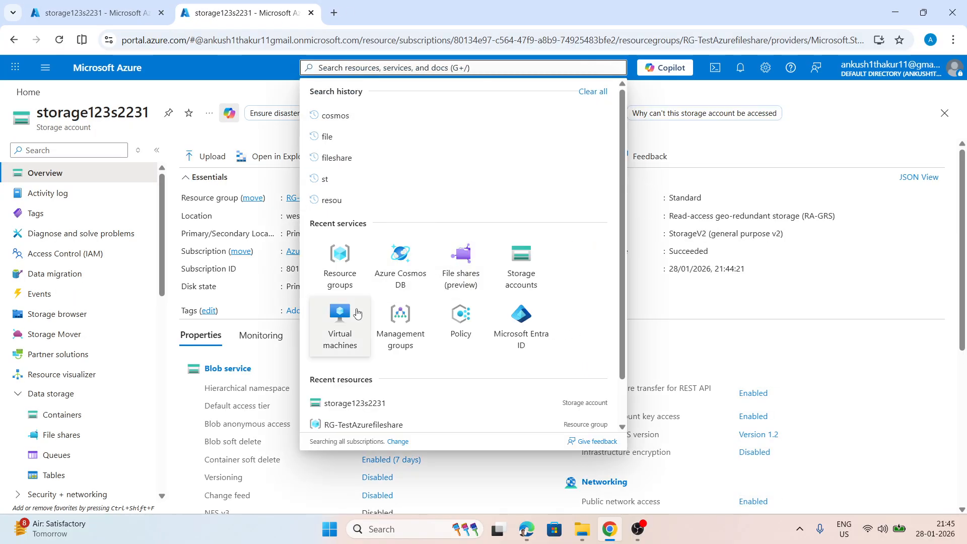
left_click(342, 323)
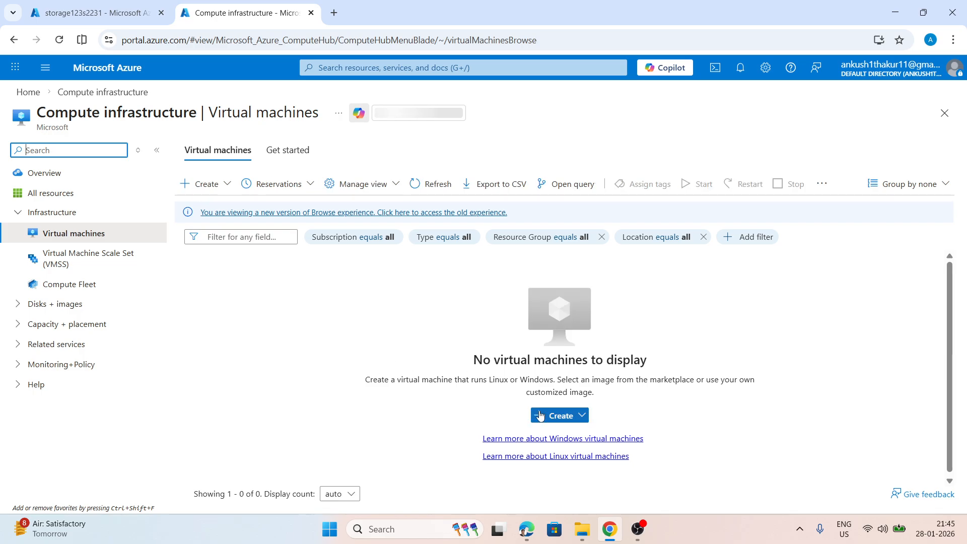
left_click(561, 416)
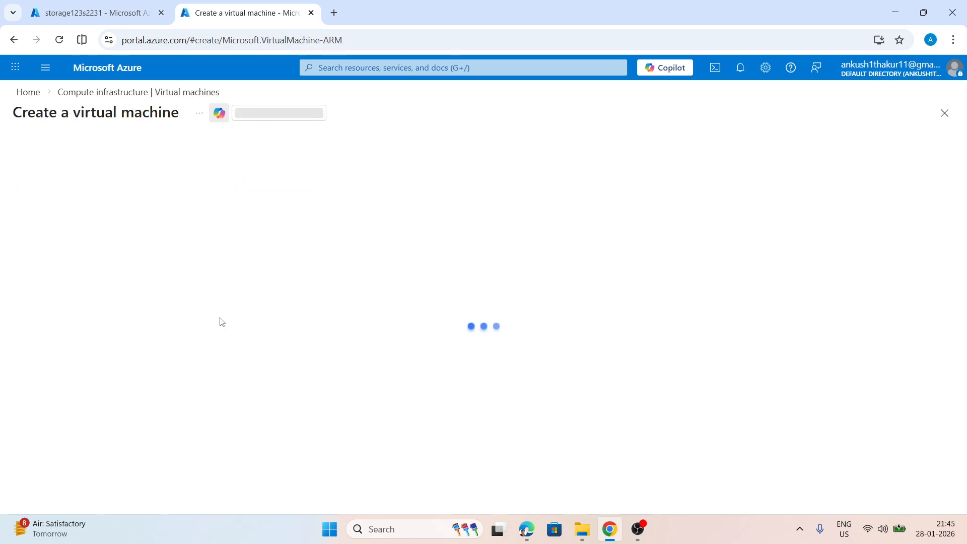
Assign the virtual machine to the RG-TestAzurefileshare resource group and name it vm
scroll(190, 256, "down", 3)
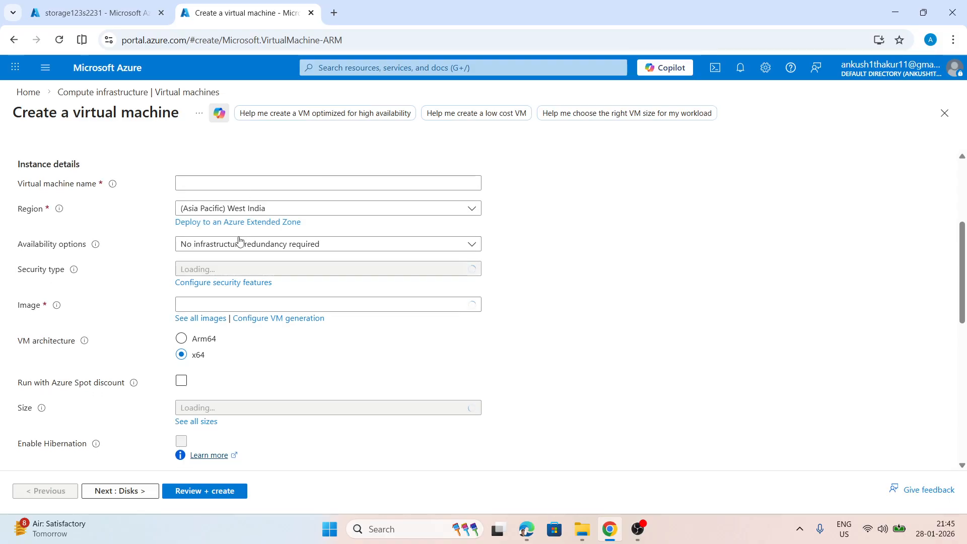
scroll(251, 227, "up", 1)
left_click(270, 186)
left_click(222, 229)
left_click(206, 245)
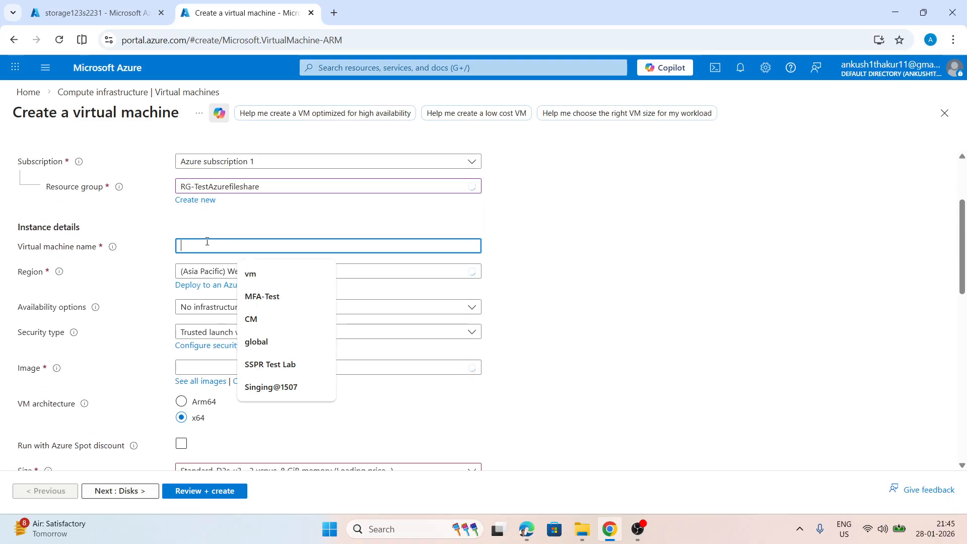
type("vm")
Set the virtual machine's security type to Standard and its image to Windows Server 2025 Datacenter - x64 Gen2
scroll(247, 212, "down", 1)
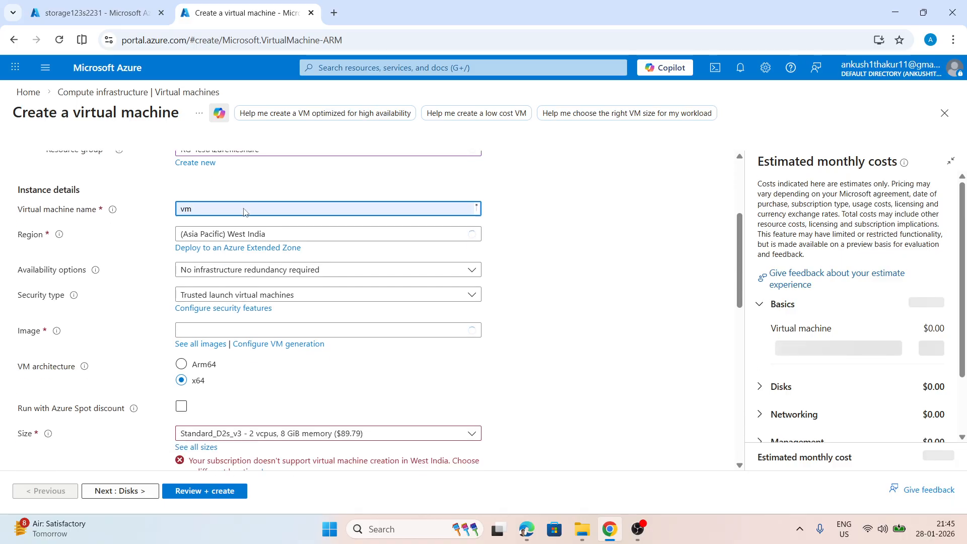
left_click(250, 245)
left_click(252, 262)
left_click(252, 269)
left_click(222, 286)
left_click(226, 296)
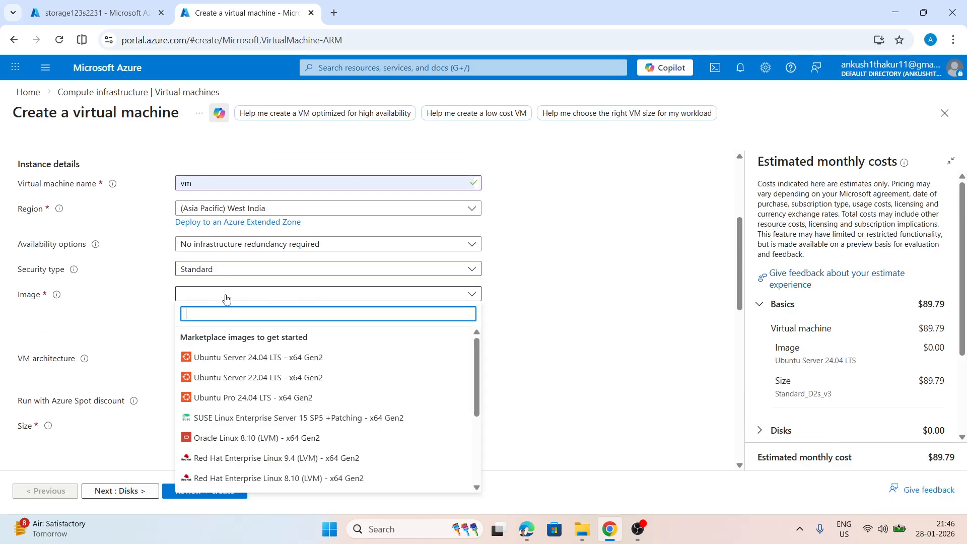
scroll(281, 388, "down", 3)
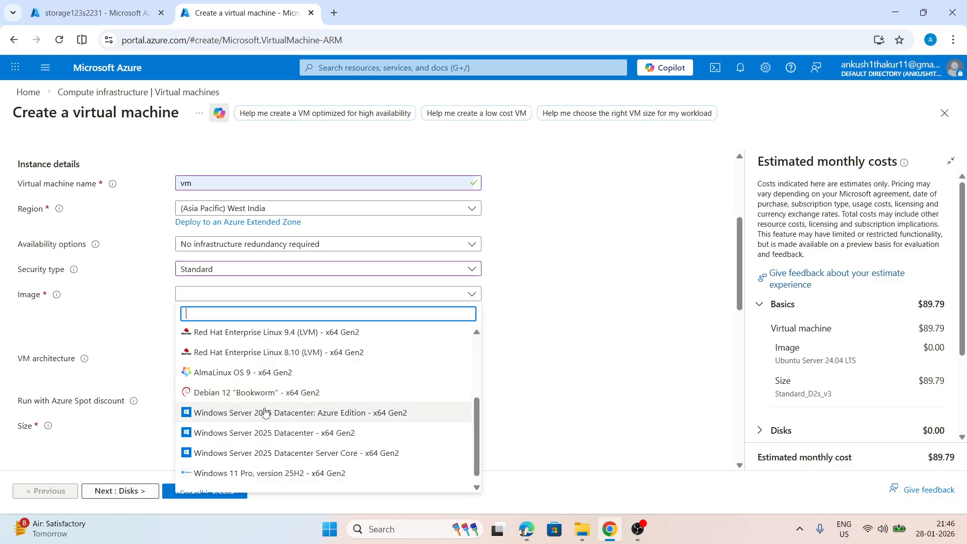
left_click(260, 433)
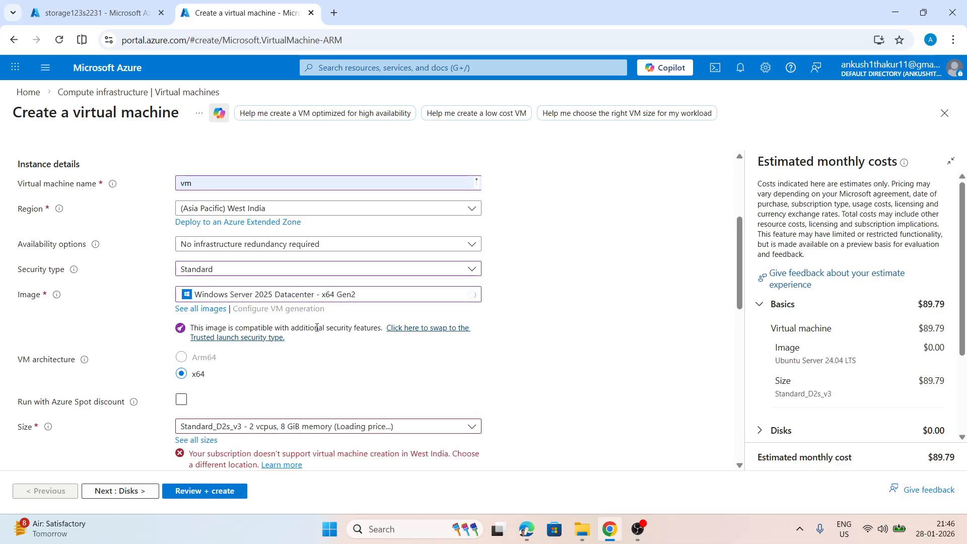
Check the available virtual machine sizes and the selected region's availability in the instance details
scroll(303, 326, "down", 3)
left_click(253, 263)
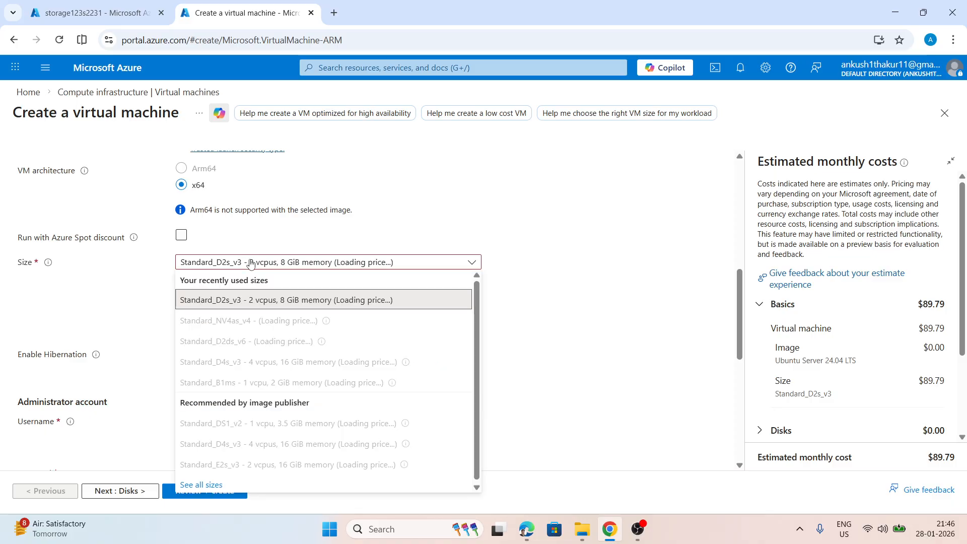
left_click(422, 217)
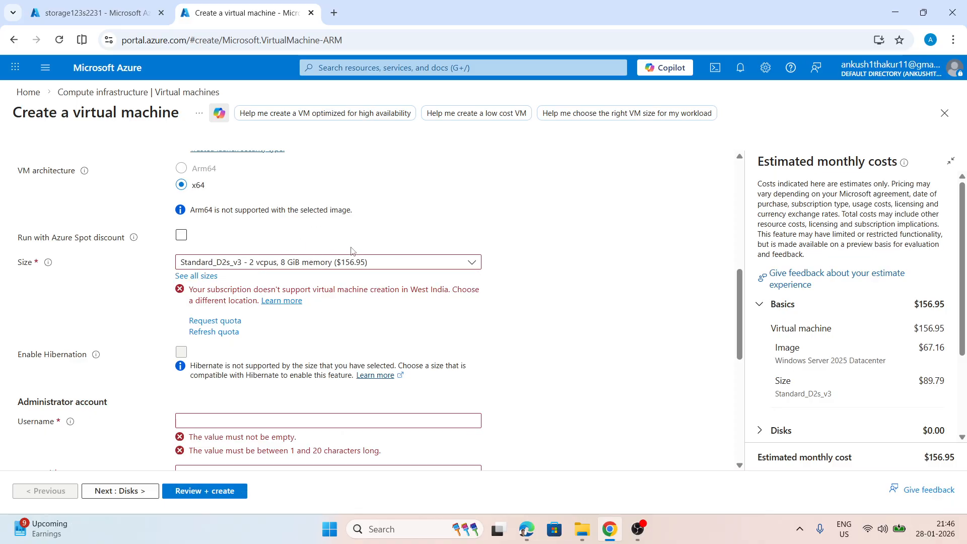
scroll(352, 251, "up", 1)
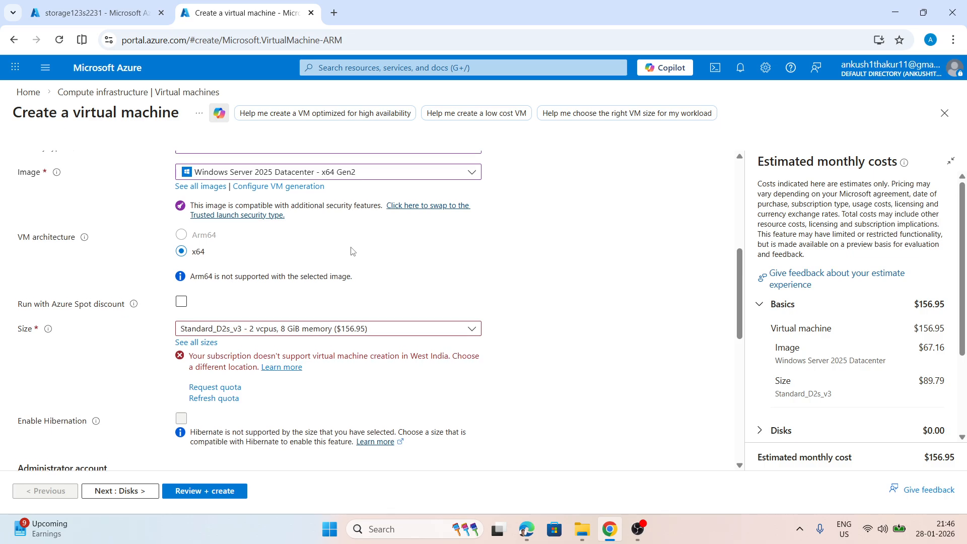
scroll(351, 251, "up", 3)
scroll(351, 250, "down", 3)
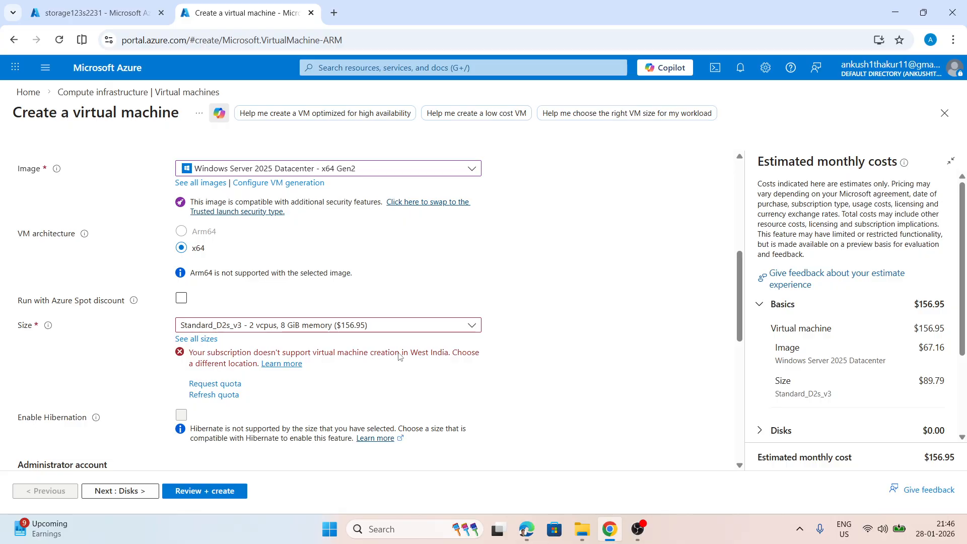
scroll(319, 351, "up", 5)
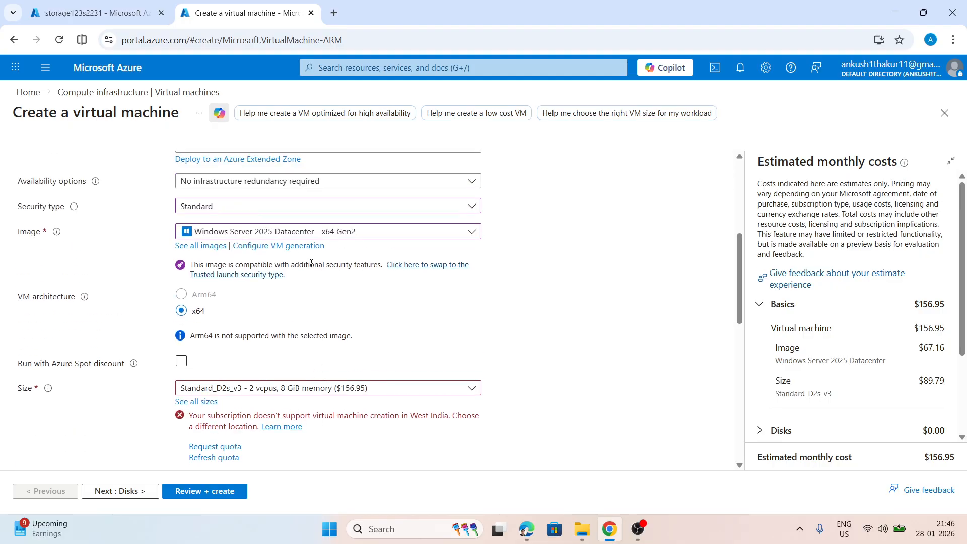
scroll(260, 272, "down", 4)
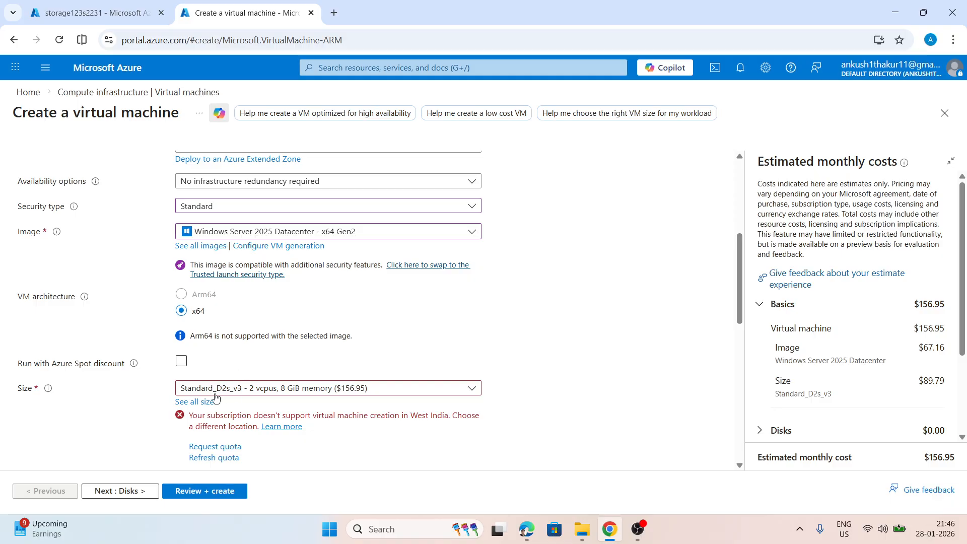
Browse the full list of VM sizes for West India and close it without picking a size
left_click(196, 402)
left_click(28, 234)
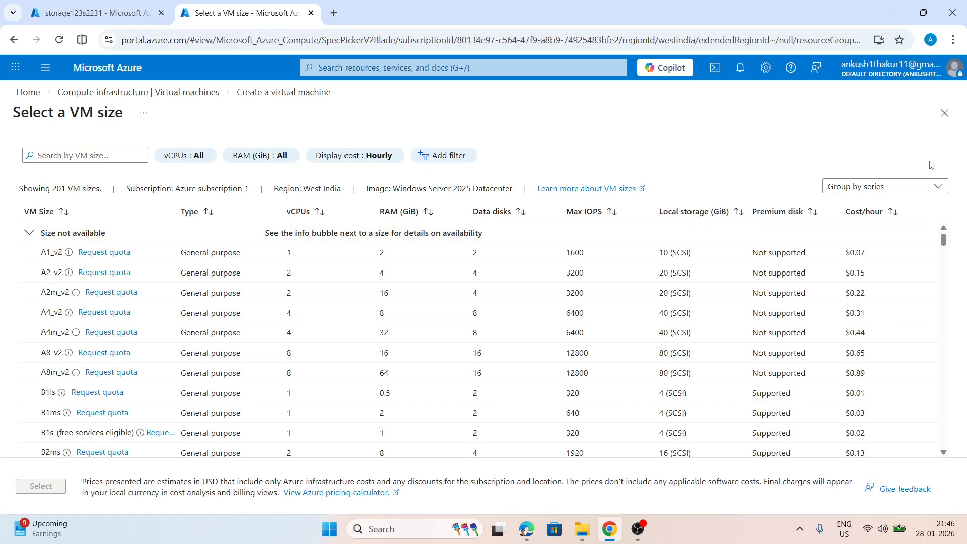
scroll(119, 313, "down", 1)
scroll(120, 313, "down", 10)
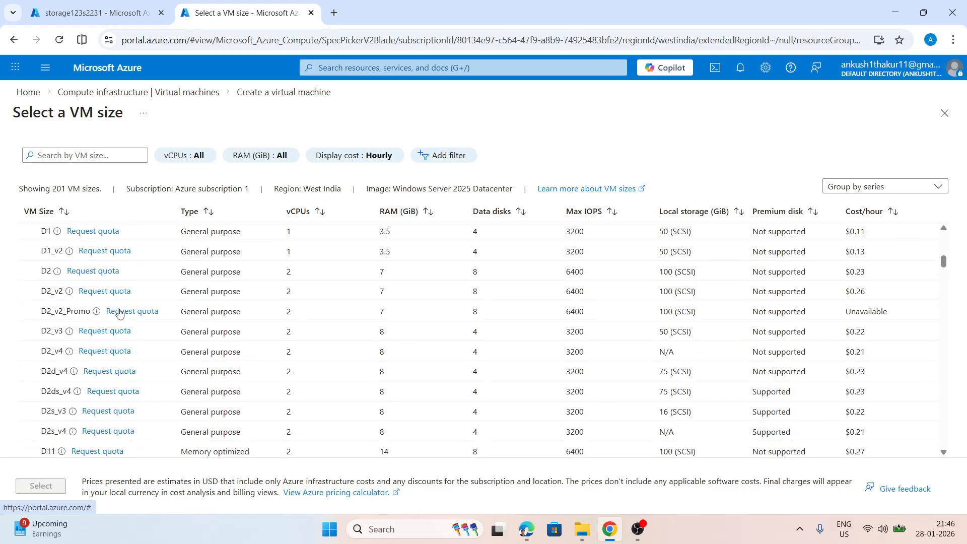
scroll(119, 313, "down", 10)
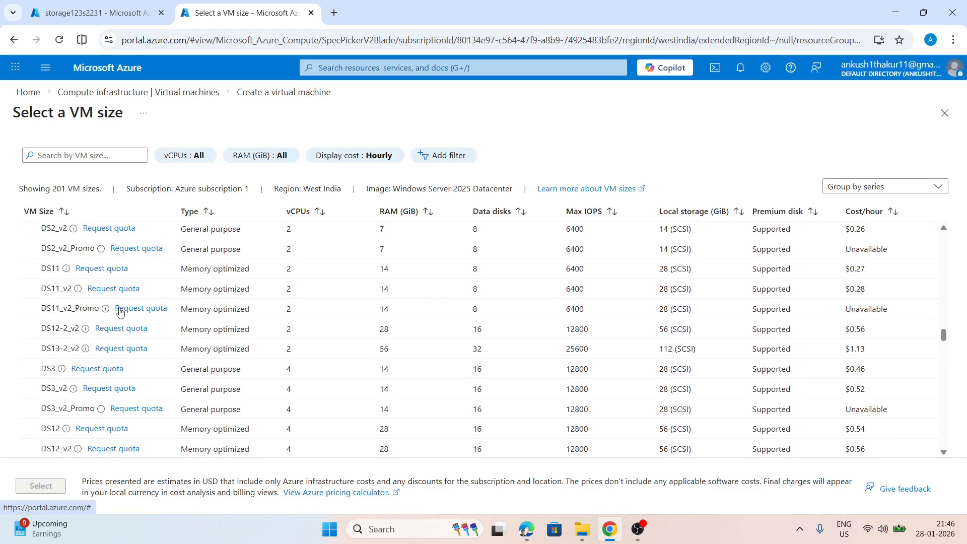
scroll(120, 313, "down", 8)
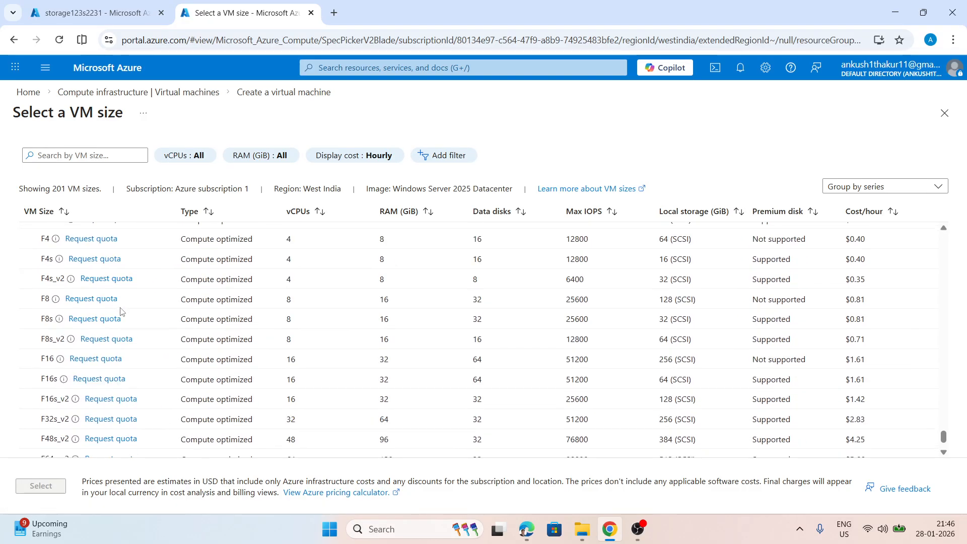
left_click(941, 113)
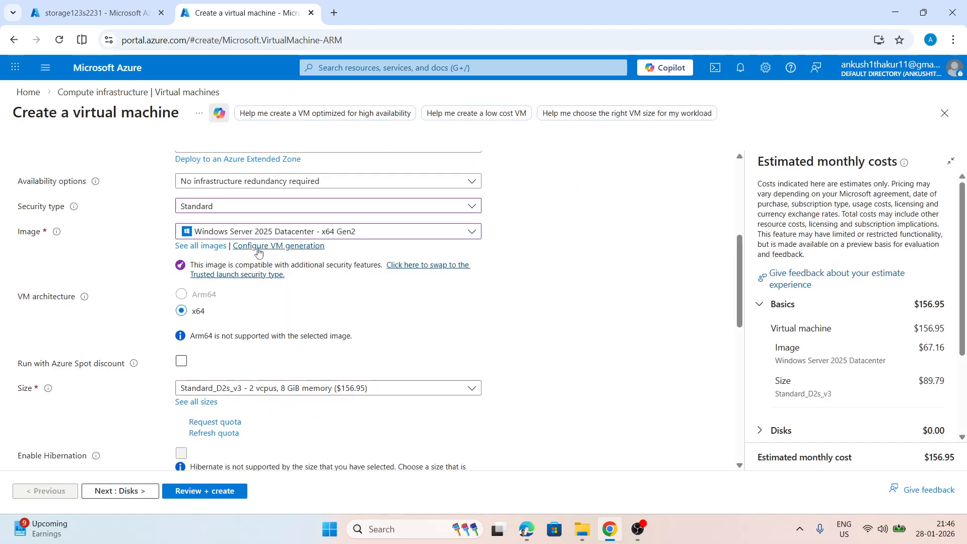
Change the virtual machine's region to (Asia Pacific) South India
scroll(257, 228, "up", 1)
left_click(239, 272)
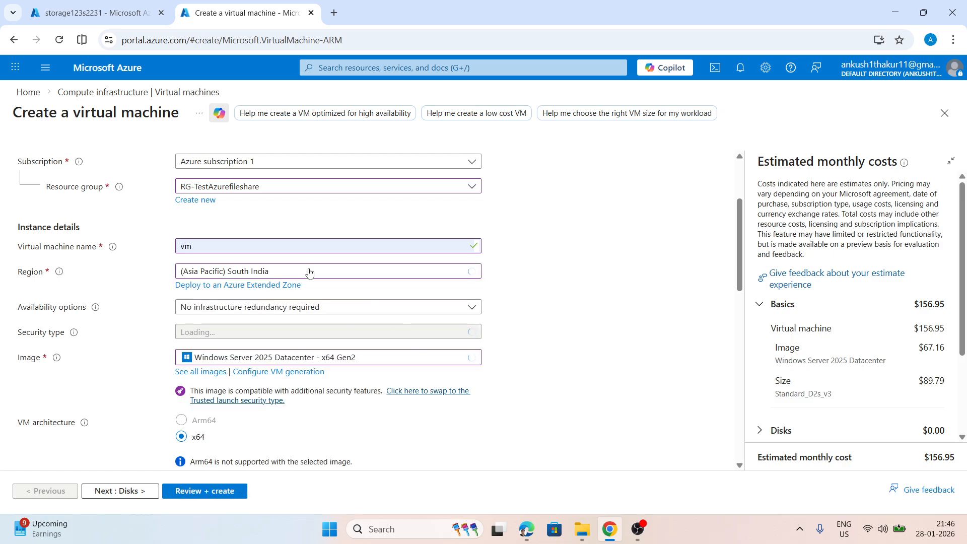
Set the administrator username to IT, then enter and confirm the administrator password
scroll(280, 247, "down", 3)
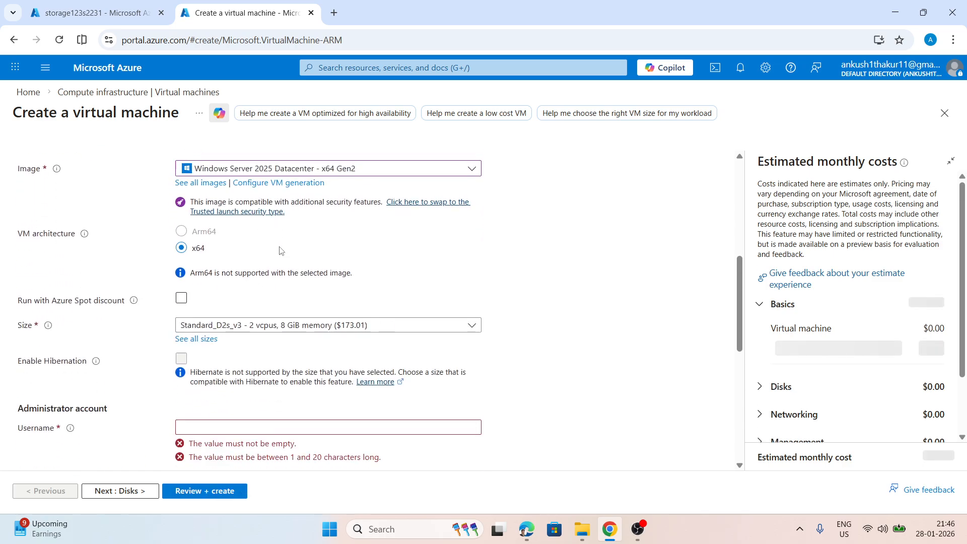
scroll(281, 250, "down", 1)
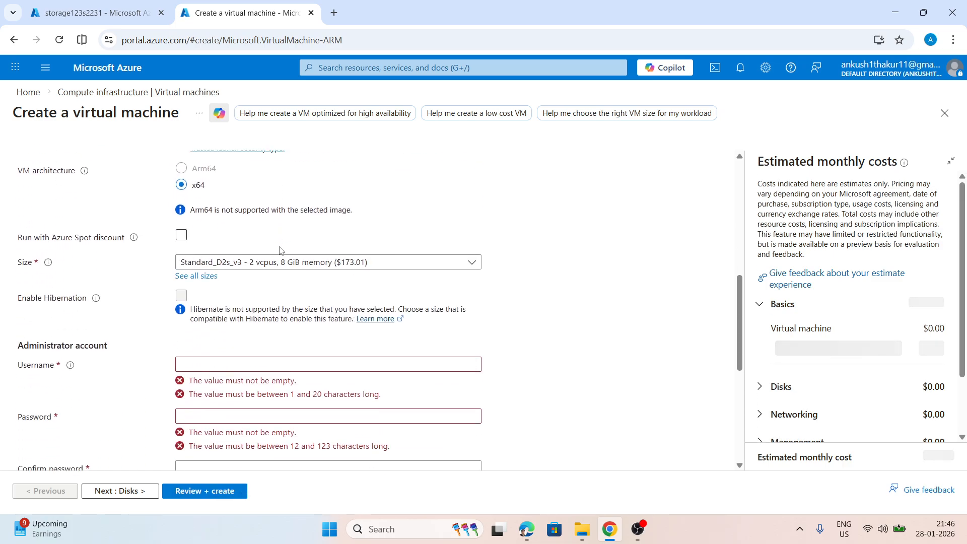
left_click(225, 364)
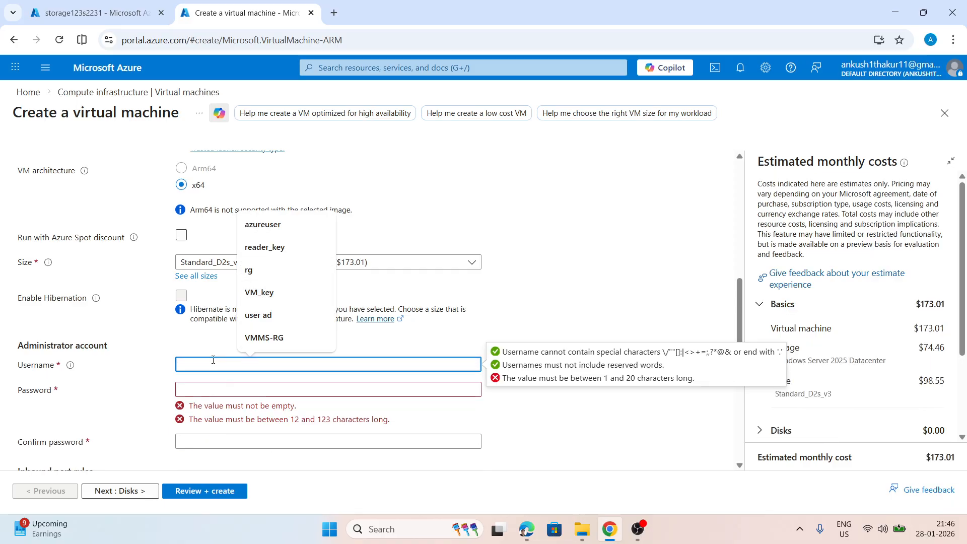
type("IT")
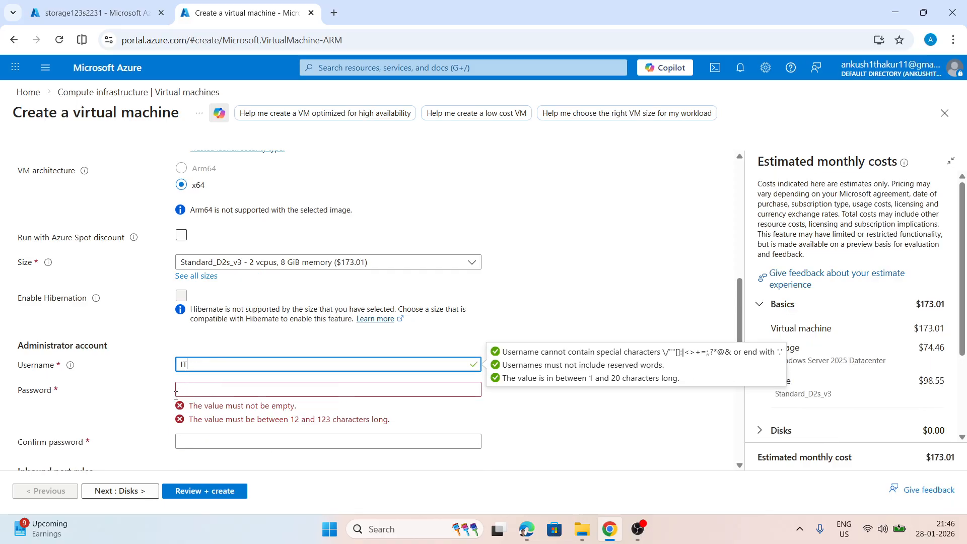
left_click(203, 388)
type("P")
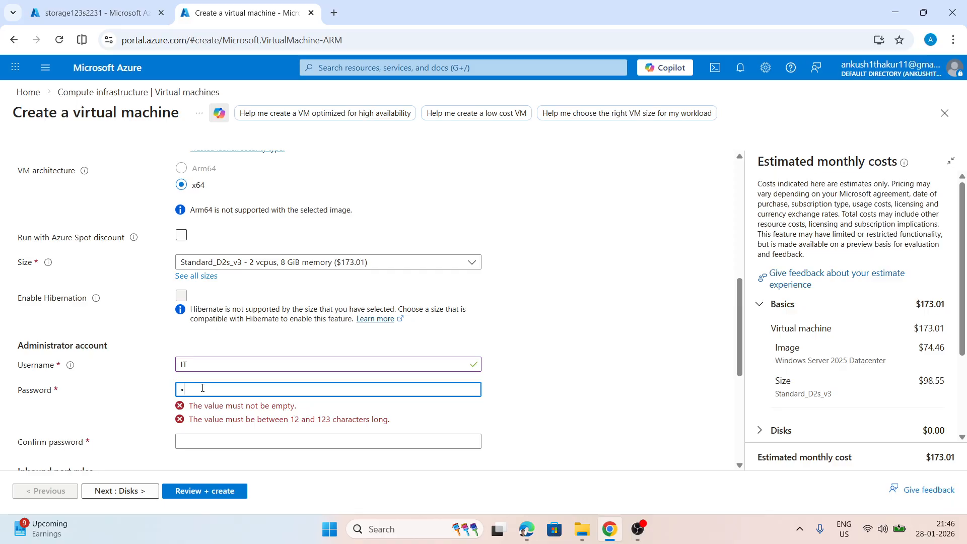
type("••••••••")
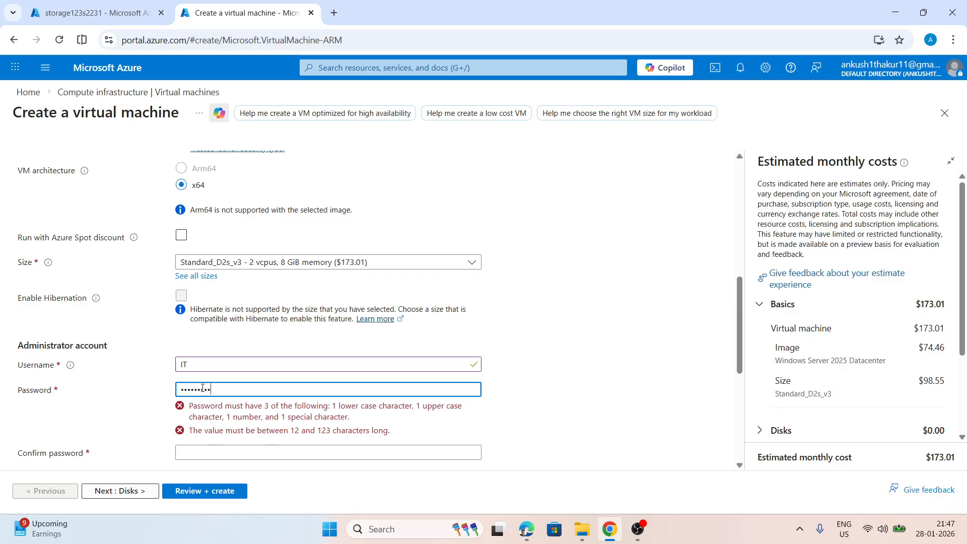
type("•")
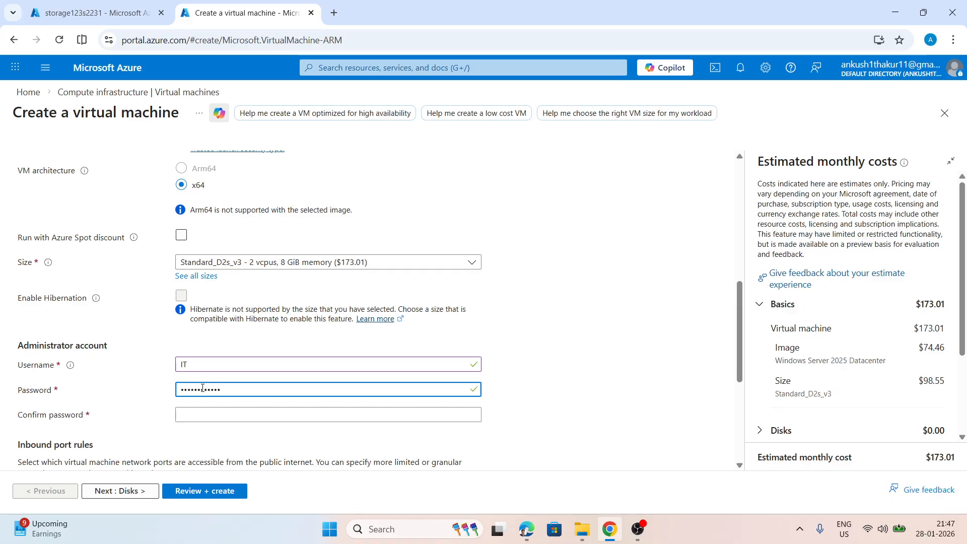
scroll(225, 380, "down", 2)
left_click(220, 293)
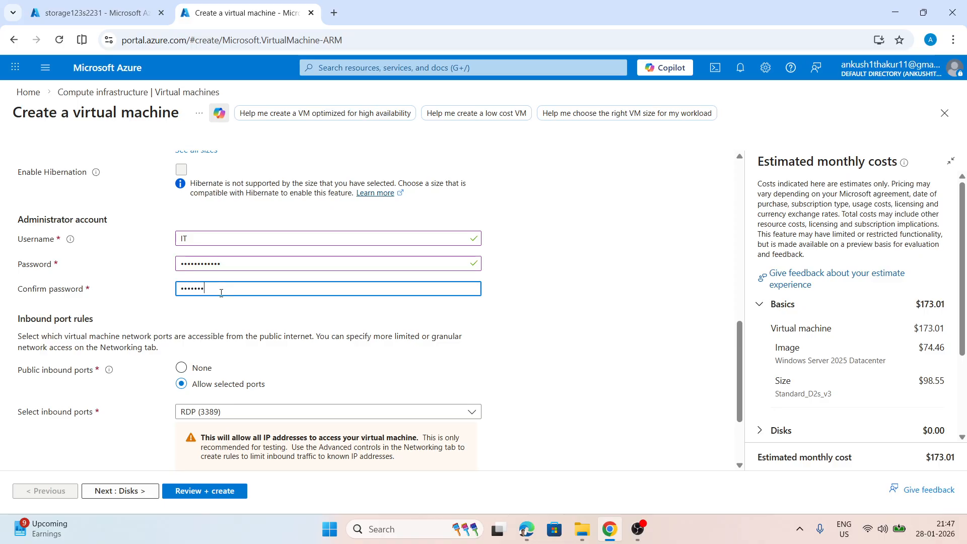
type("•••••••••••")
Keep the default inbound port and disk settings, and create a new public IP for the virtual machine's network interface
scroll(150, 373, "down", 2)
left_click(146, 492)
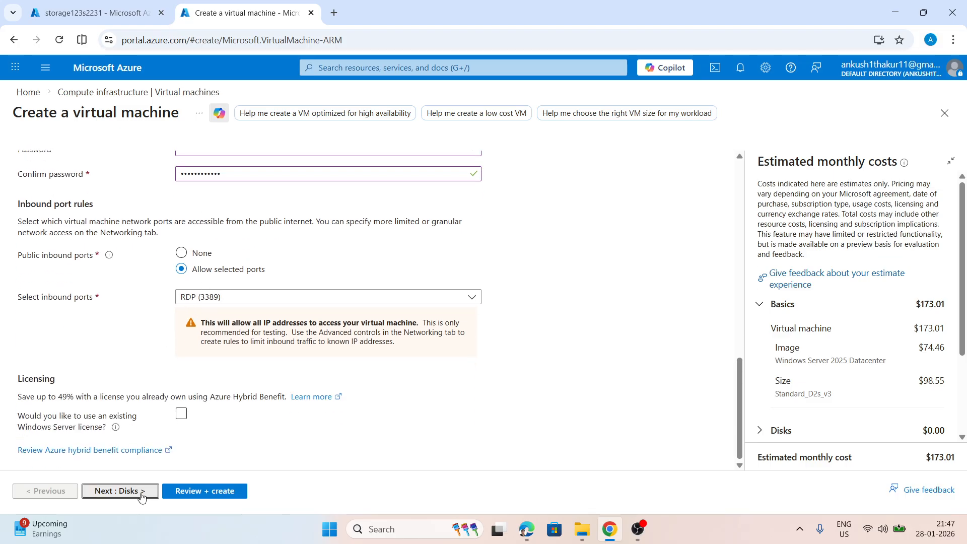
scroll(158, 377, "down", 4)
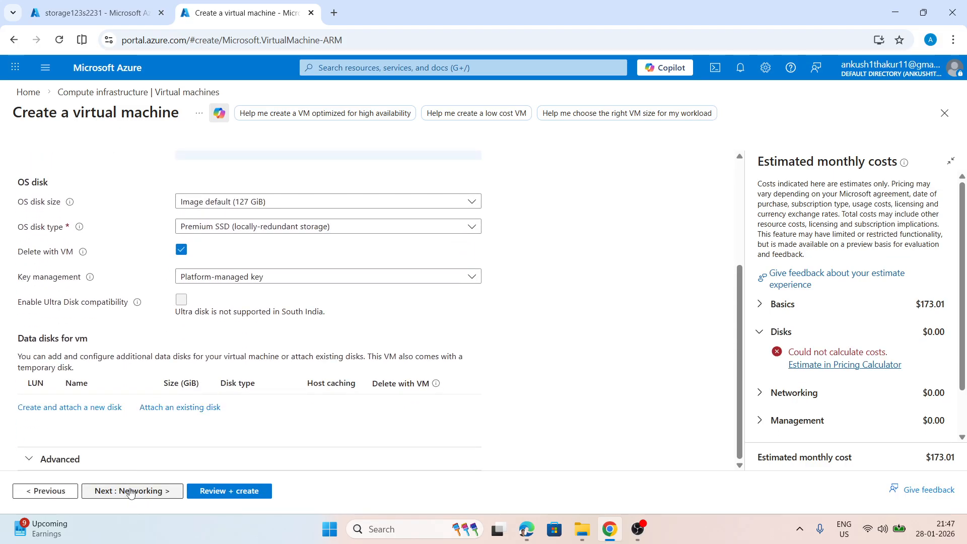
left_click(131, 491)
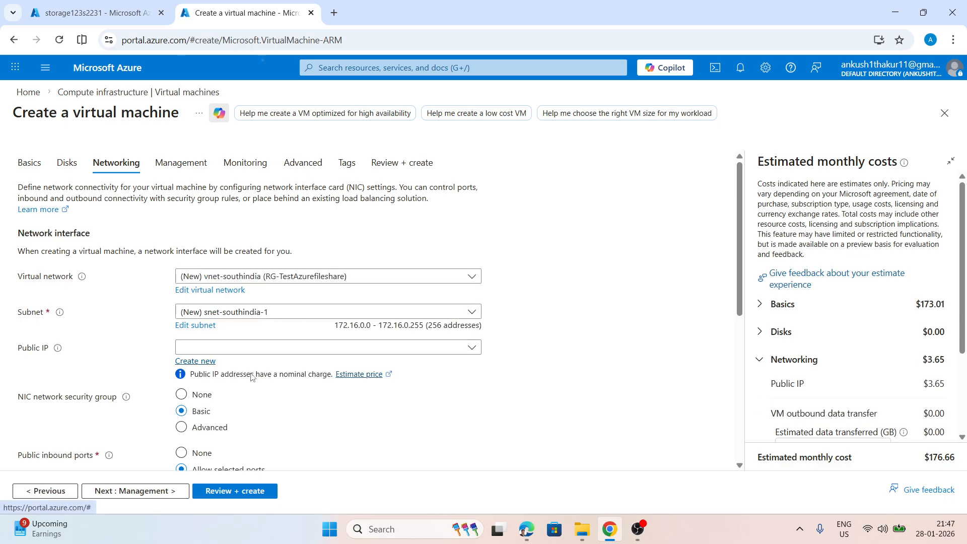
left_click(194, 361)
left_click(724, 498)
Validate and review the virtual machine configuration, and start its deployment
left_click(216, 492)
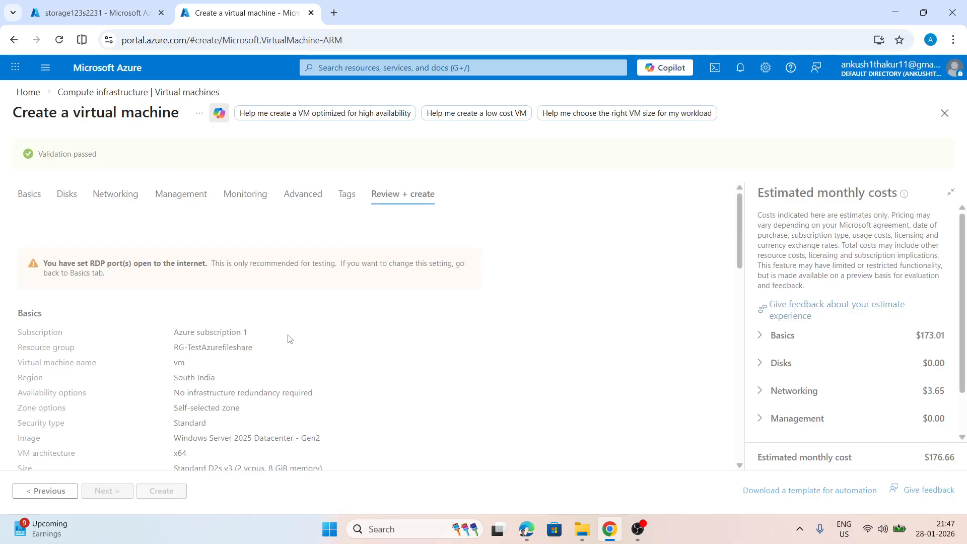
scroll(282, 288, "down", 6)
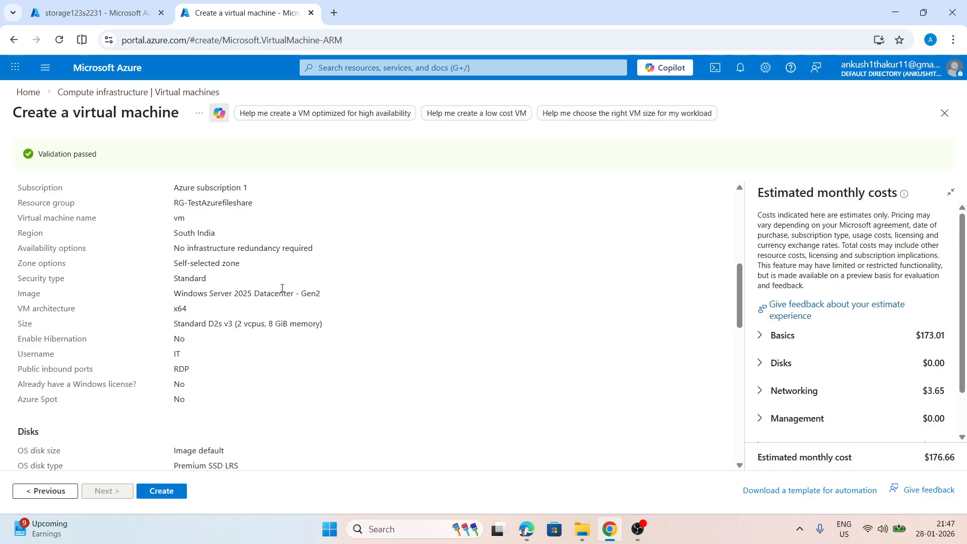
left_click(161, 491)
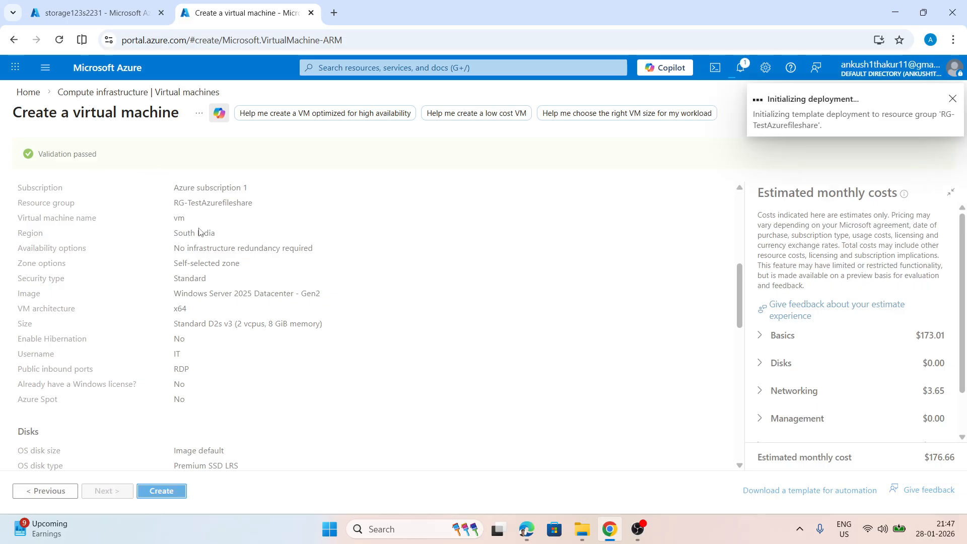
Start a new file share named fileshare-test in the storage123s2231 storage account with the Transaction optimized access tier
left_click(96, 12)
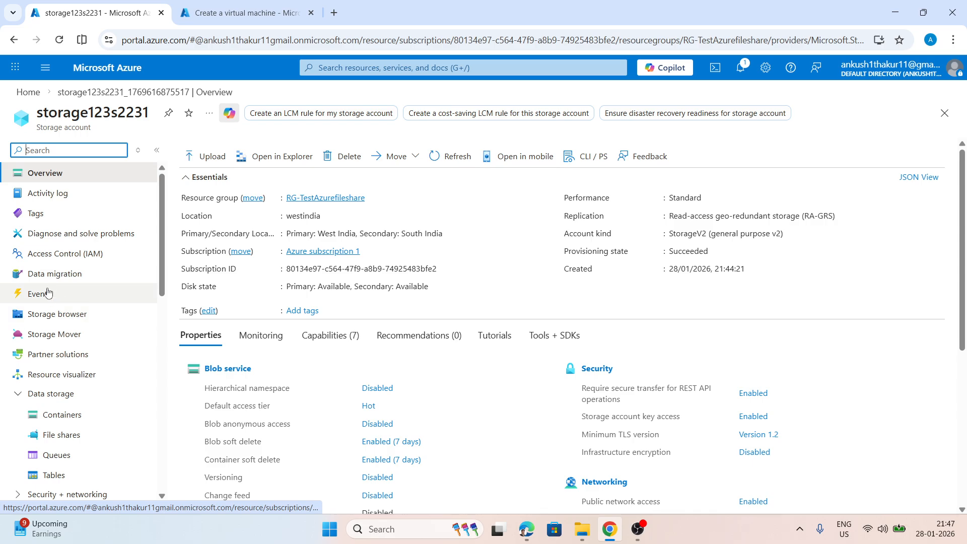
scroll(57, 371, "down", 1)
left_click(56, 372)
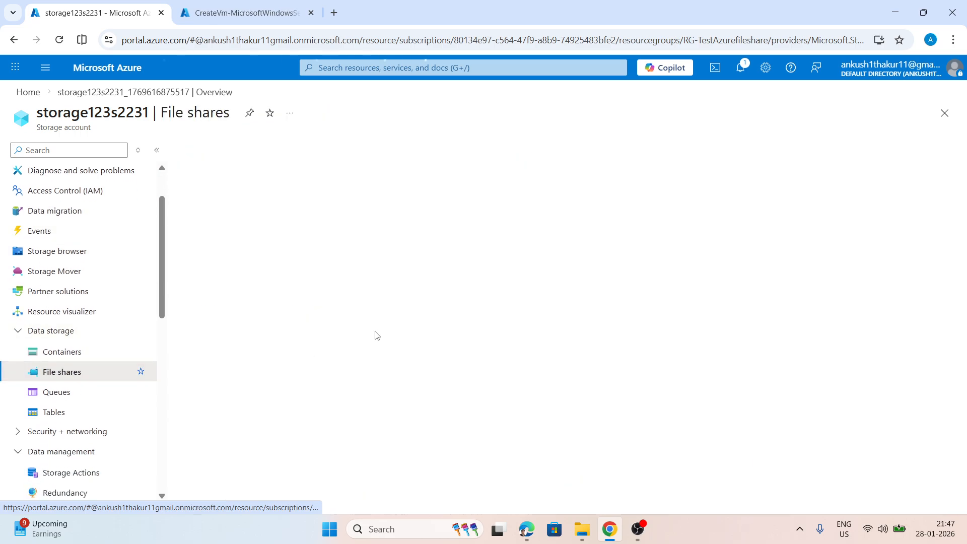
left_click(197, 152)
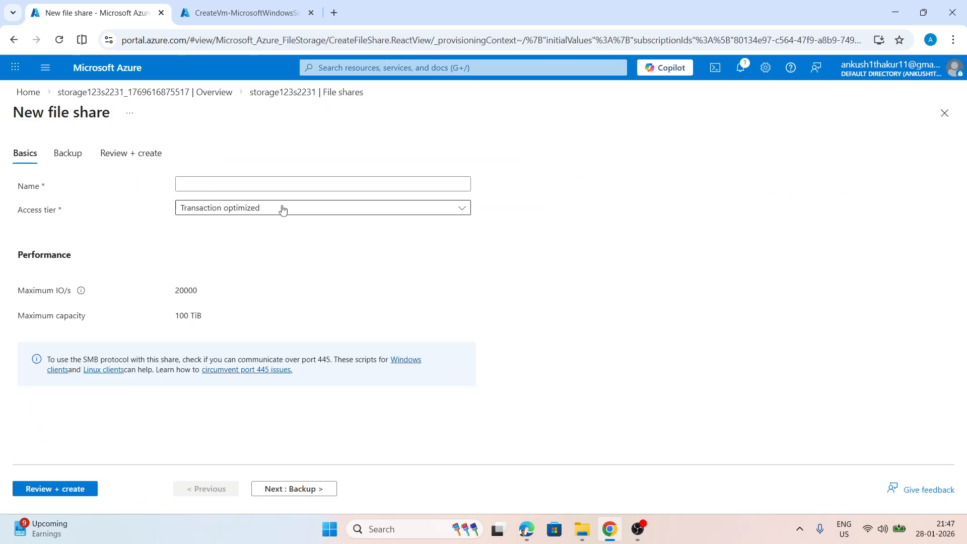
left_click(194, 184)
left_click(263, 211)
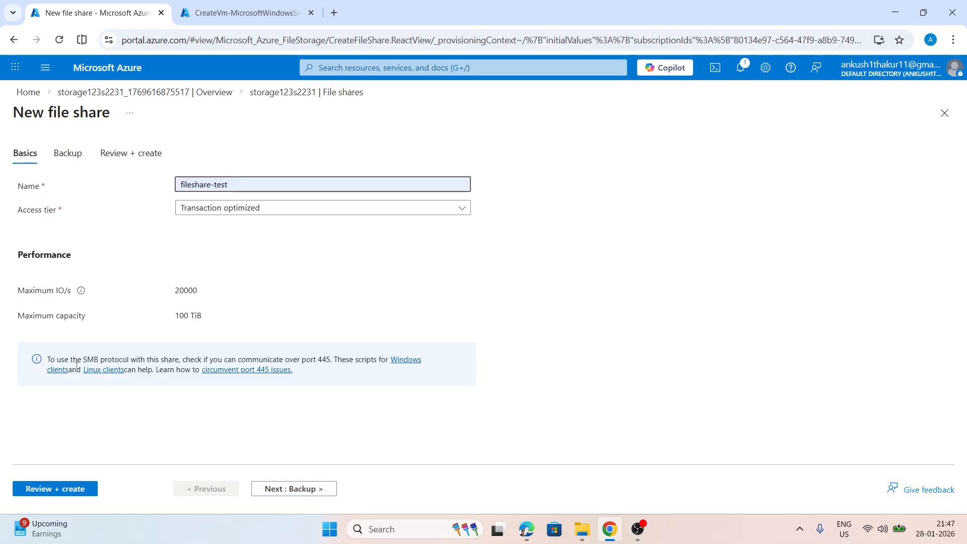
Keep the default daily backup with a new vault in RG-TestAzurefileshare and create the file share
left_click(281, 489)
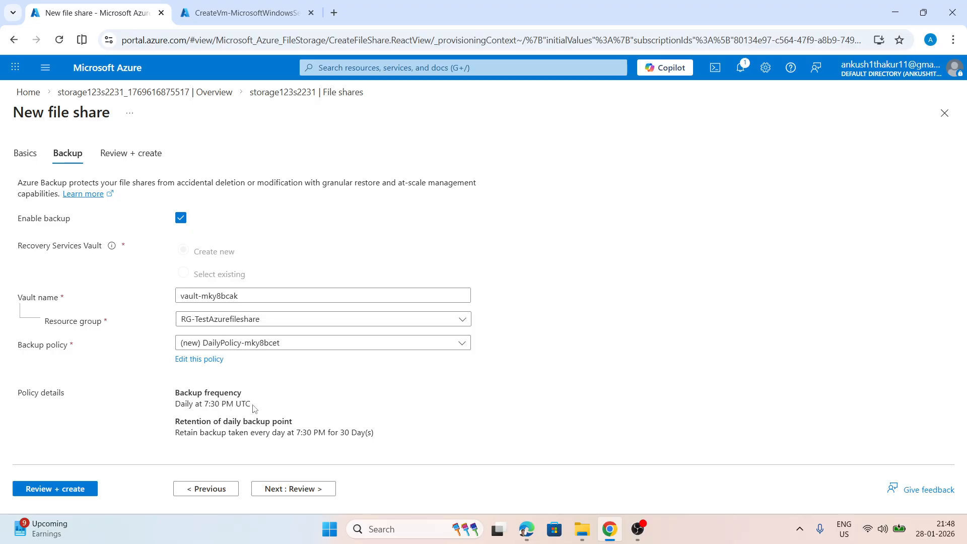
left_click(283, 490)
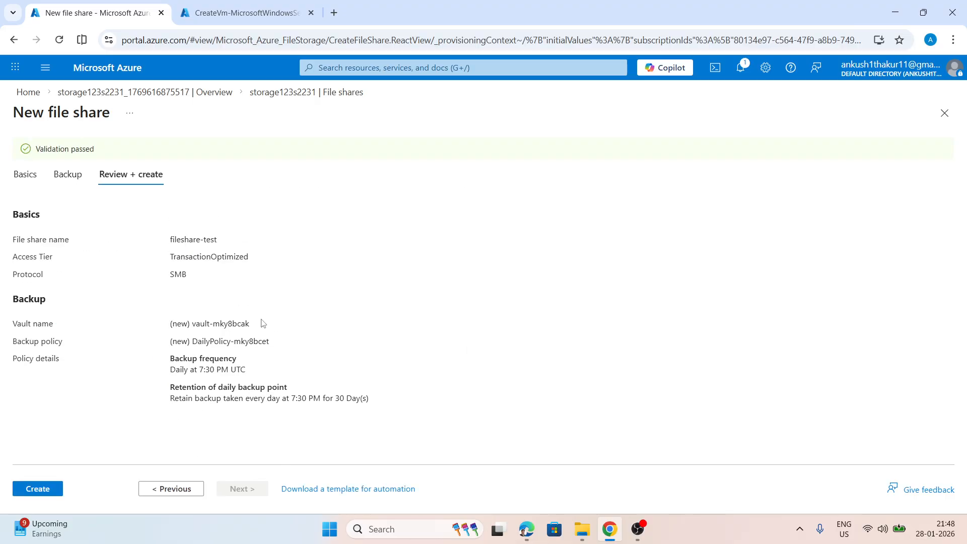
left_click(41, 489)
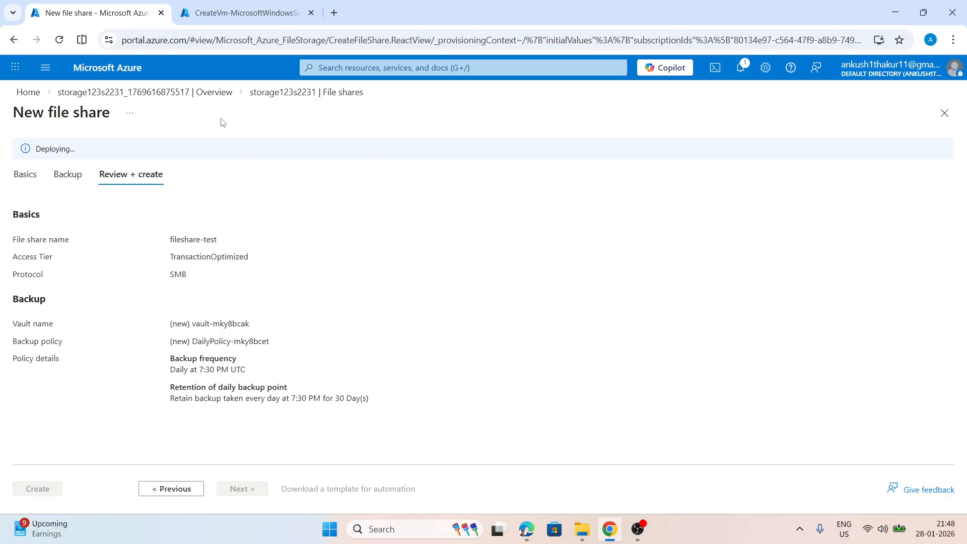
Check the virtual machine's deployment progress and return to the fileshare-test overview
left_click(243, 12)
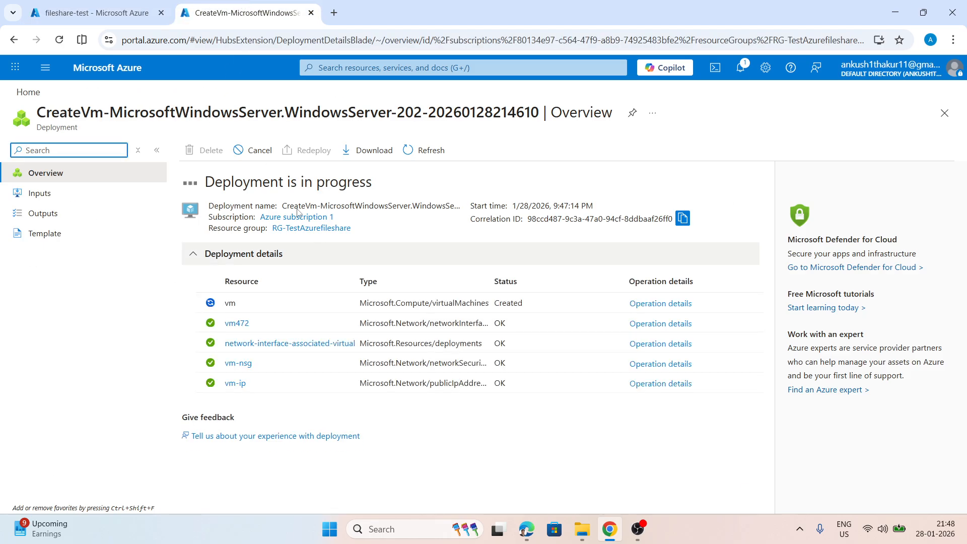
left_click(132, 9)
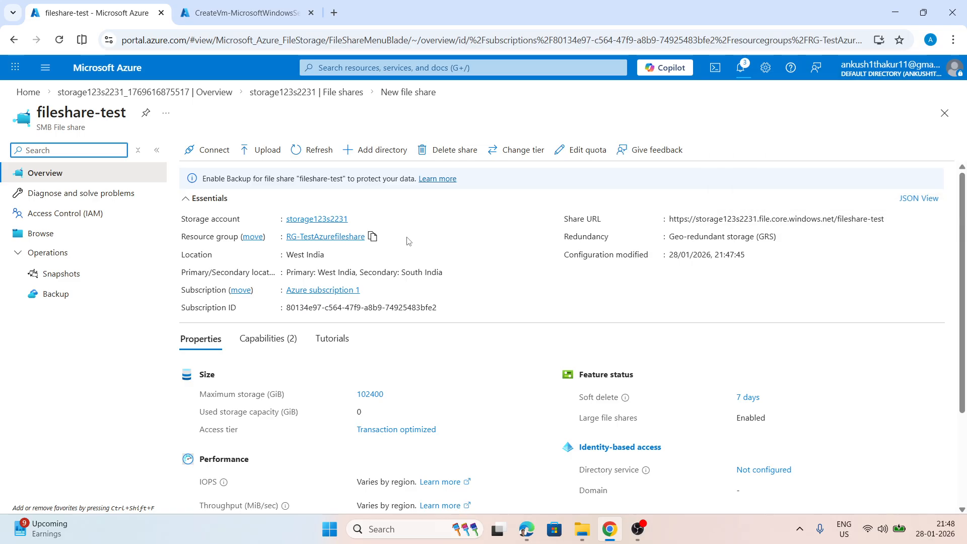
Check the virtual machine's deployment progress and the location of the fileshare-test share
left_click(235, 17)
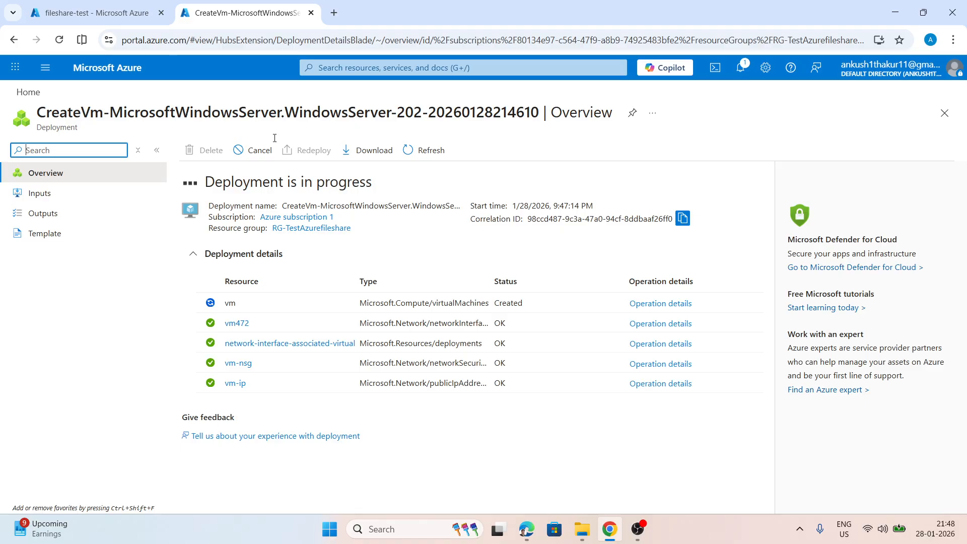
left_click(98, 12)
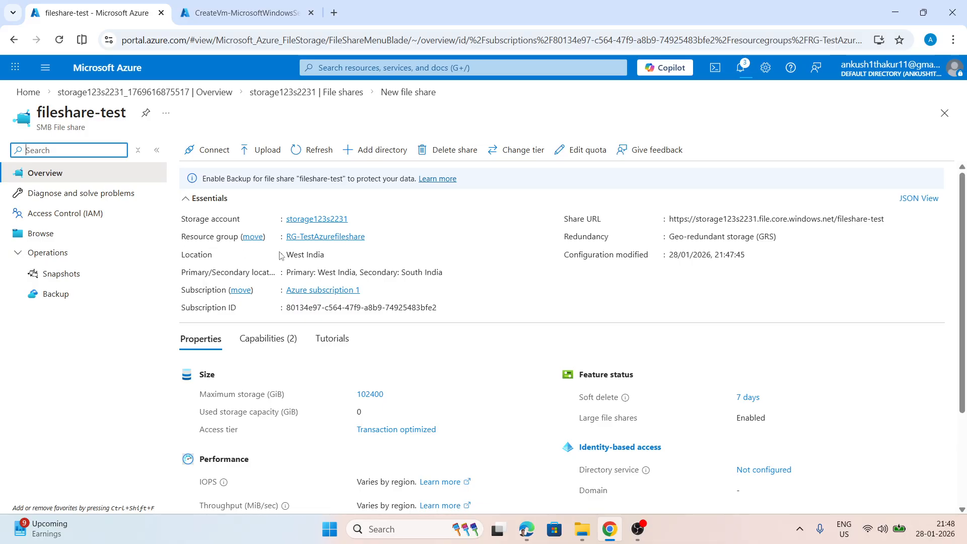
left_click_drag(286, 255, 332, 255)
Open the deployed virtual machine's connection settings and download its RDP file
left_click(266, 13)
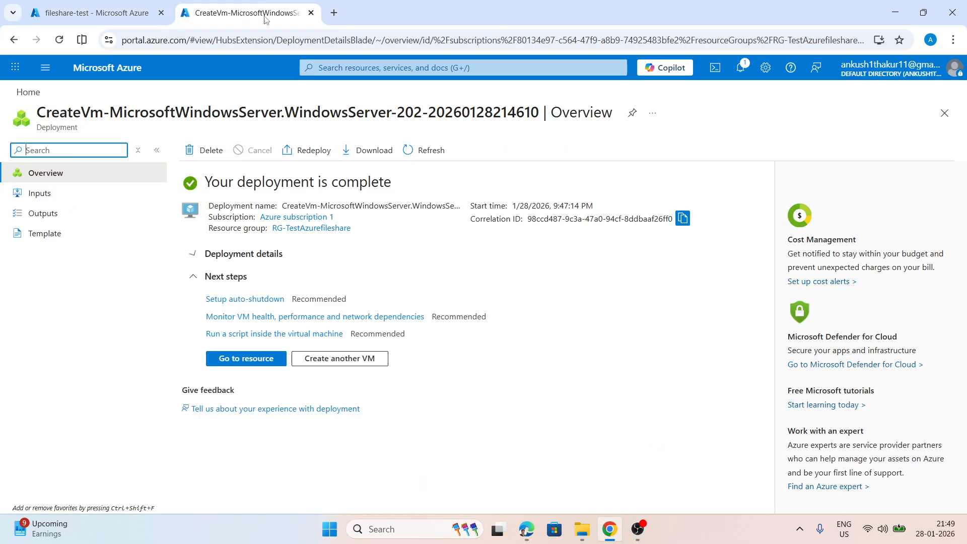
left_click(244, 358)
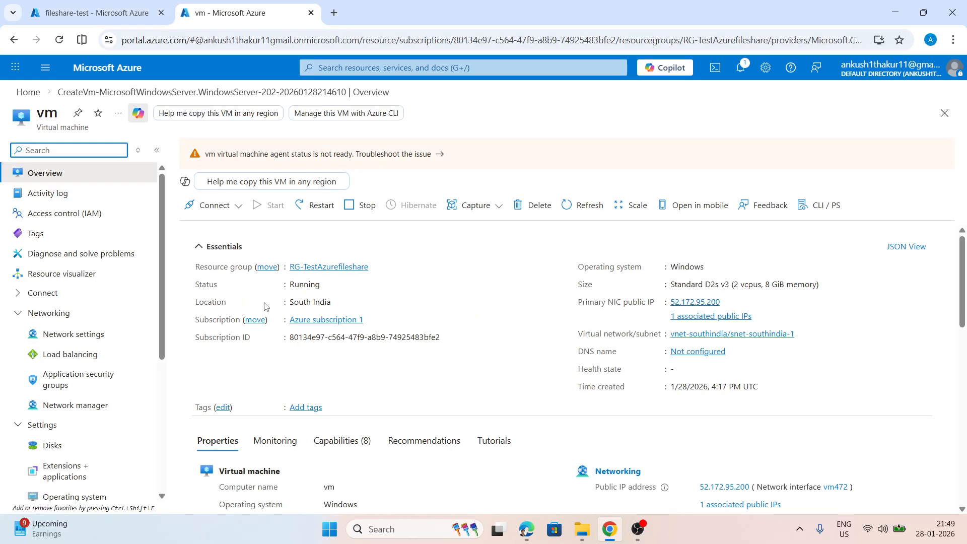
left_click(217, 206)
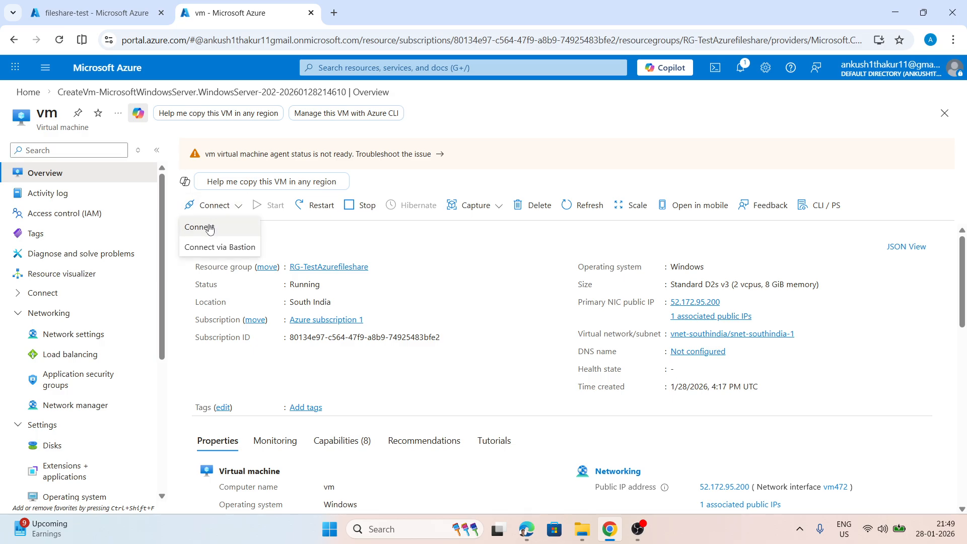
left_click(200, 225)
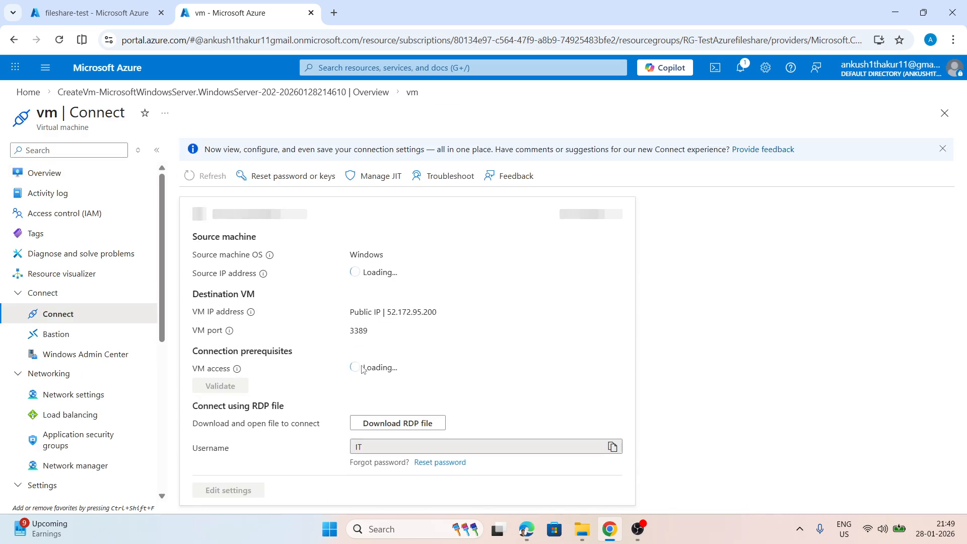
left_click(399, 425)
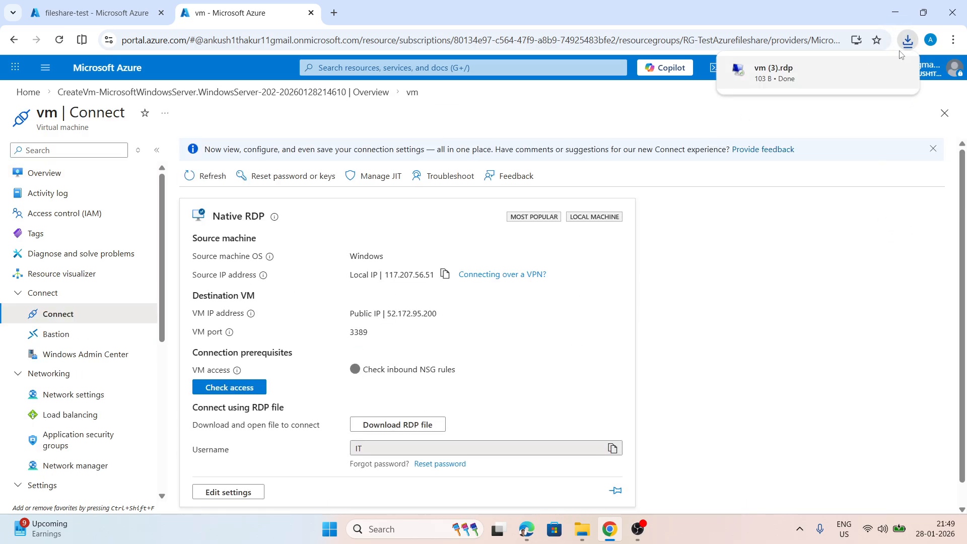
Launch the downloaded RDP file and connect with the account password, accepting the unknown publisher and the untrusted certificate
left_click(780, 79)
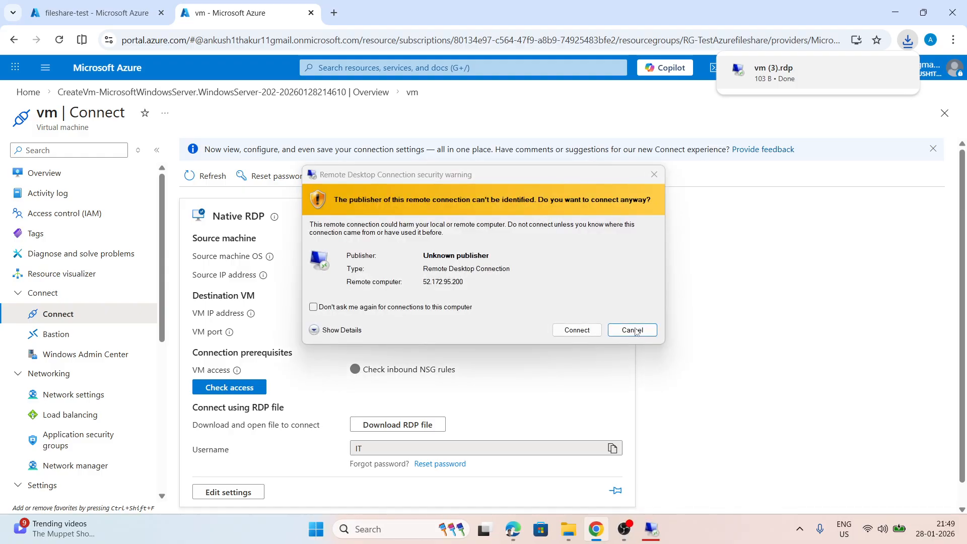
left_click(569, 334)
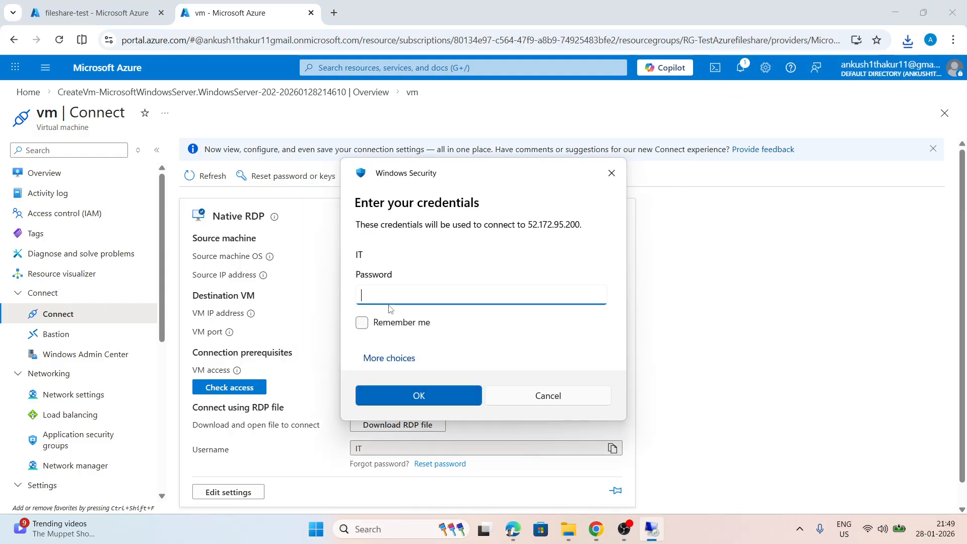
type("••••••••••••")
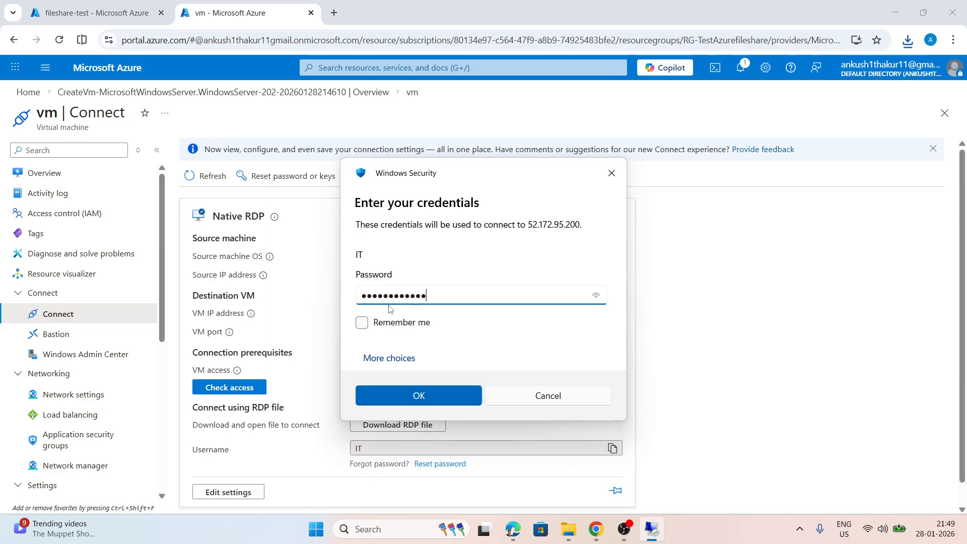
key("Return")
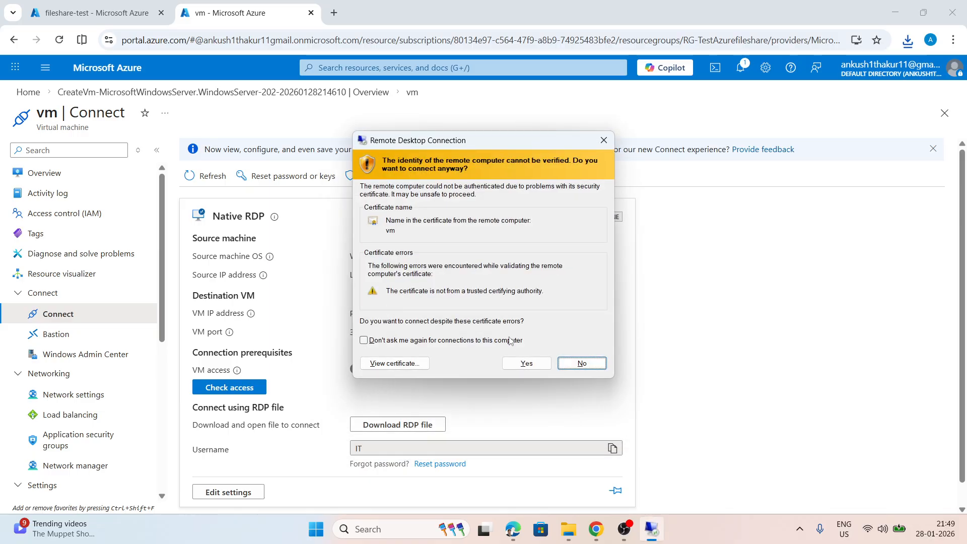
left_click(512, 367)
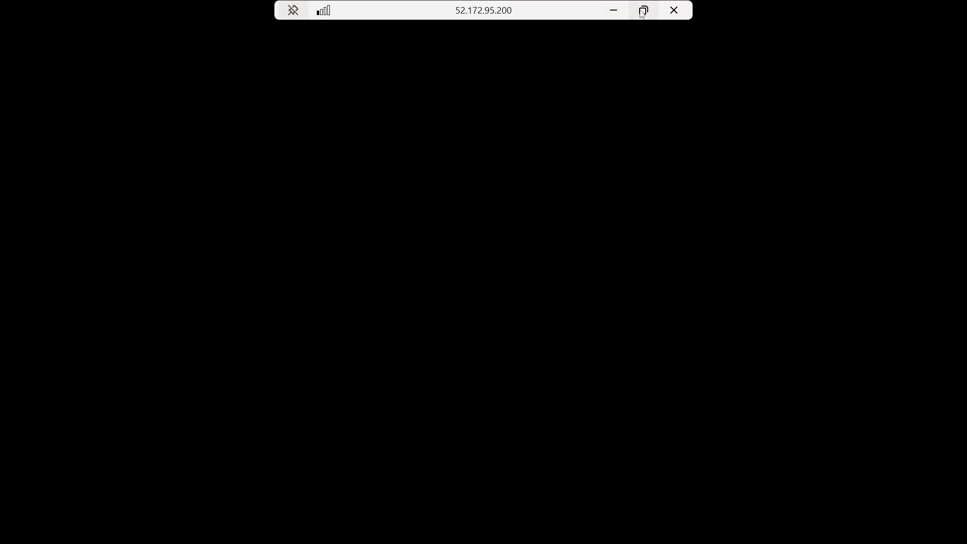
Minimize the remote desktop session and open the Windows connection options of the fileshare-test share
left_click(644, 10)
left_click_drag(292, 15, 543, 98)
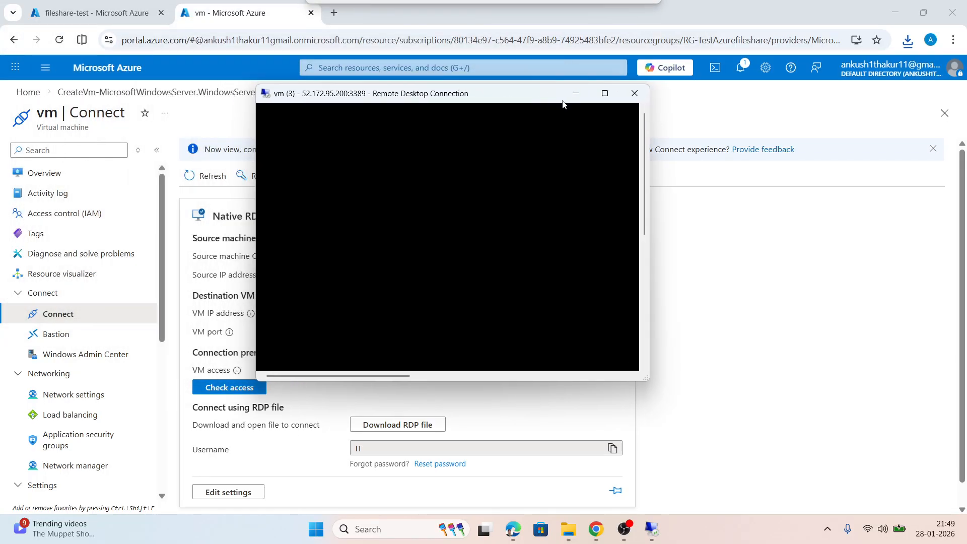
left_click(575, 94)
left_click(91, 7)
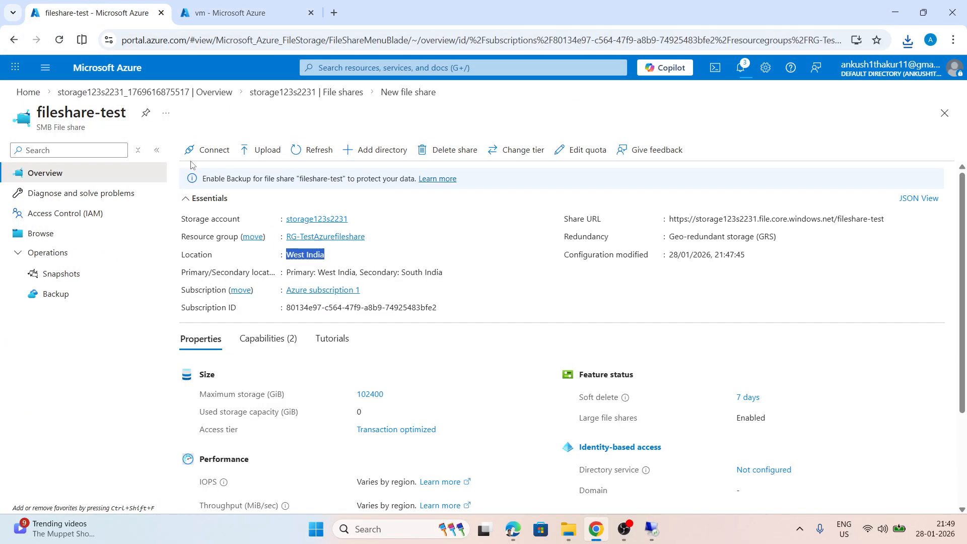
left_click(204, 153)
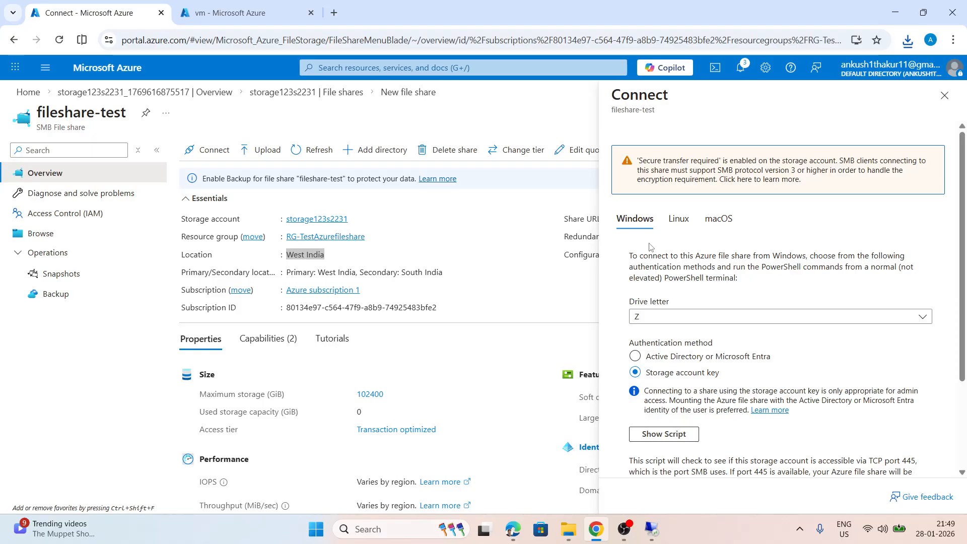
scroll(711, 269, "down", 1)
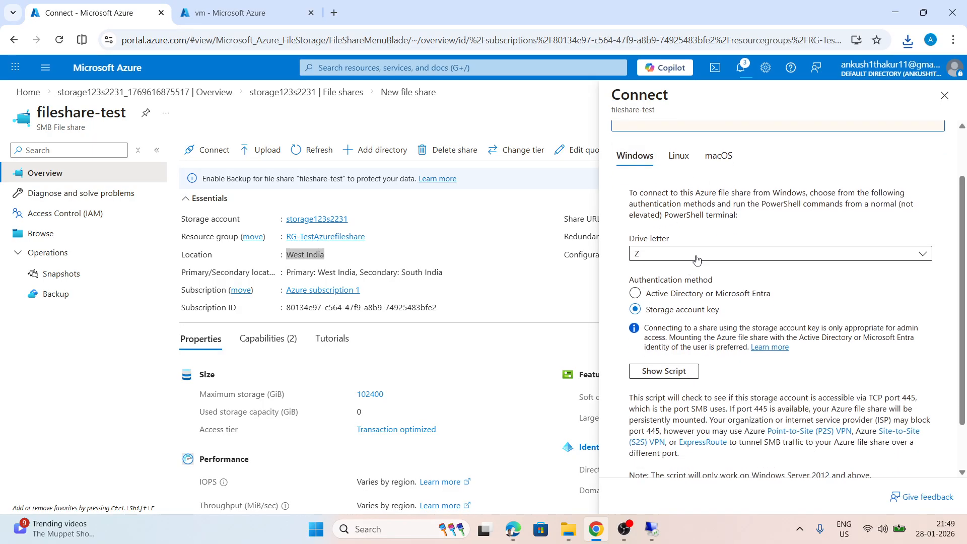
scroll(827, 269, "down", 1)
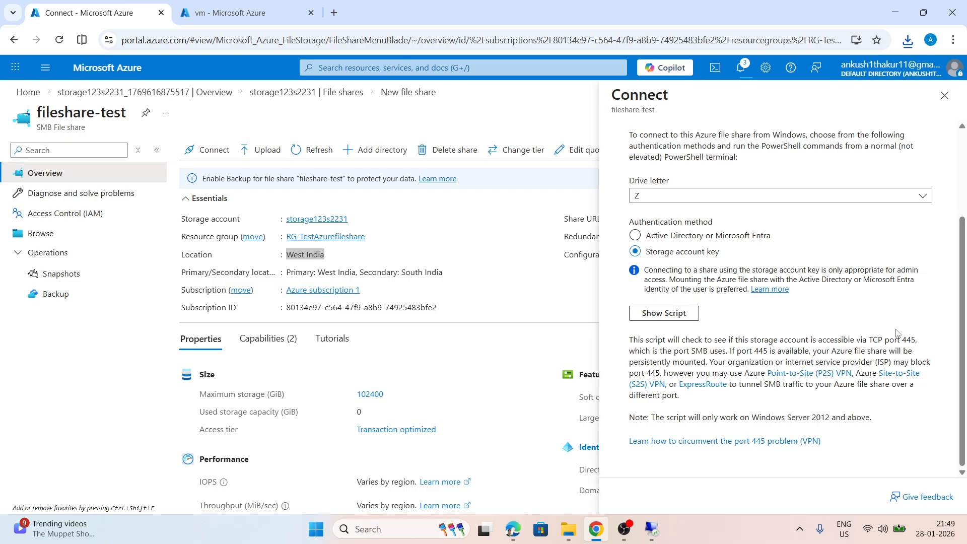
Set the share's drive letter to E, keep storage account key authentication, and show the connection script
left_click(651, 197)
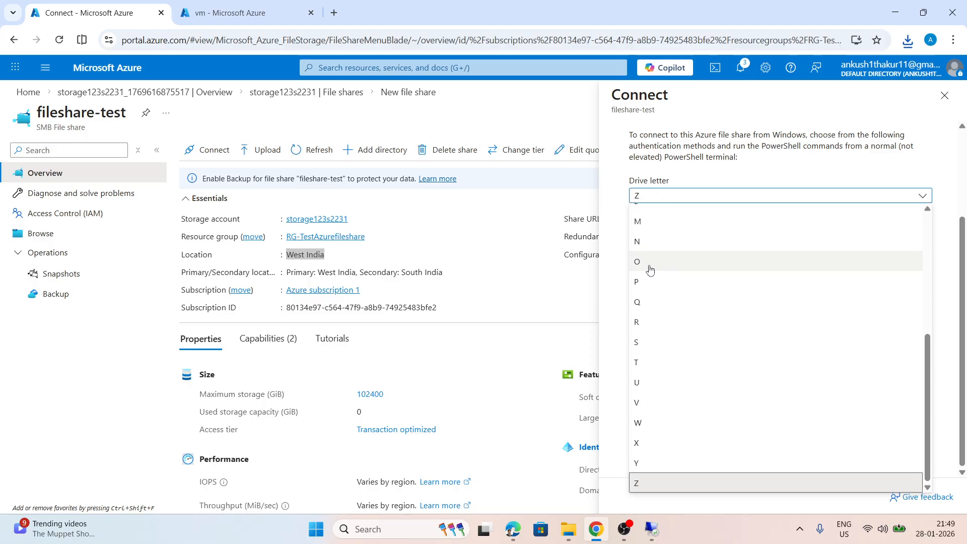
scroll(653, 318, "up", 3)
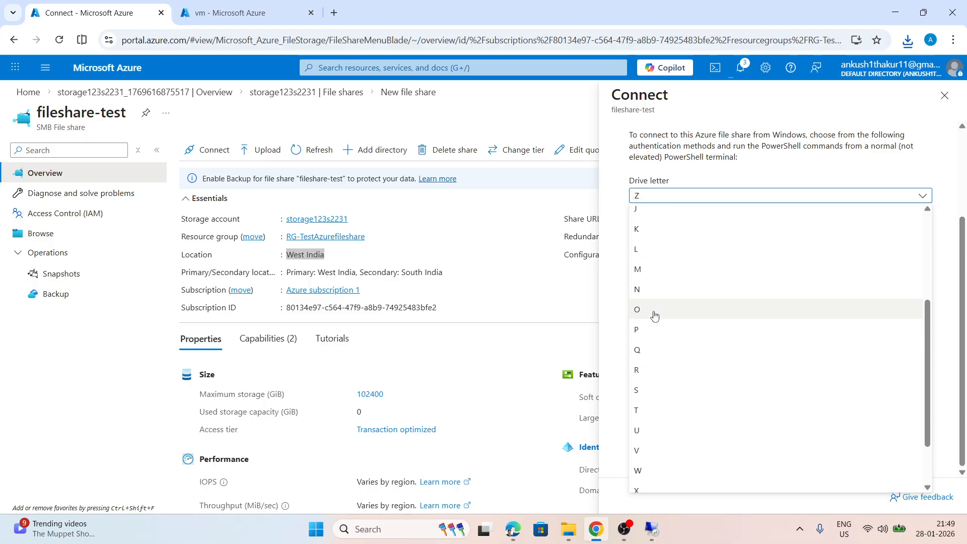
left_click(654, 249)
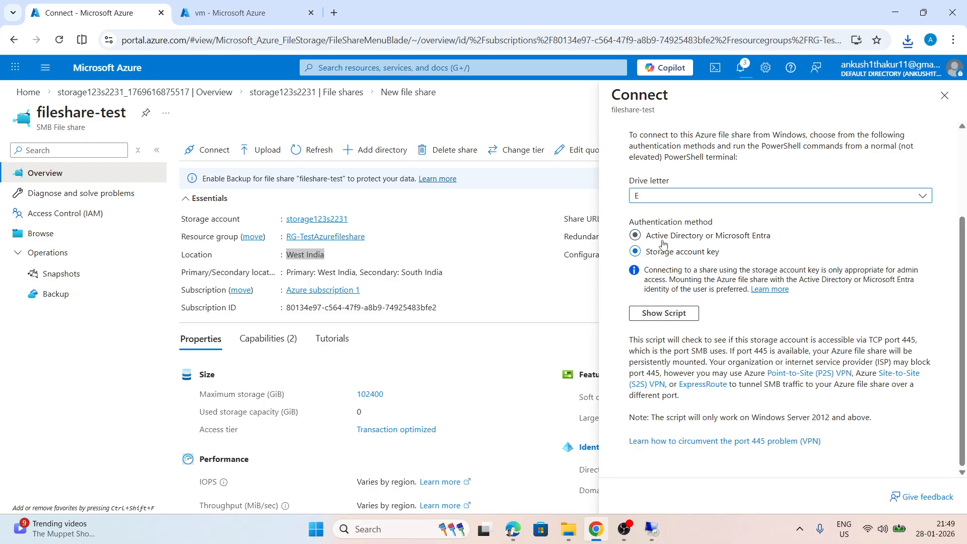
left_click(666, 313)
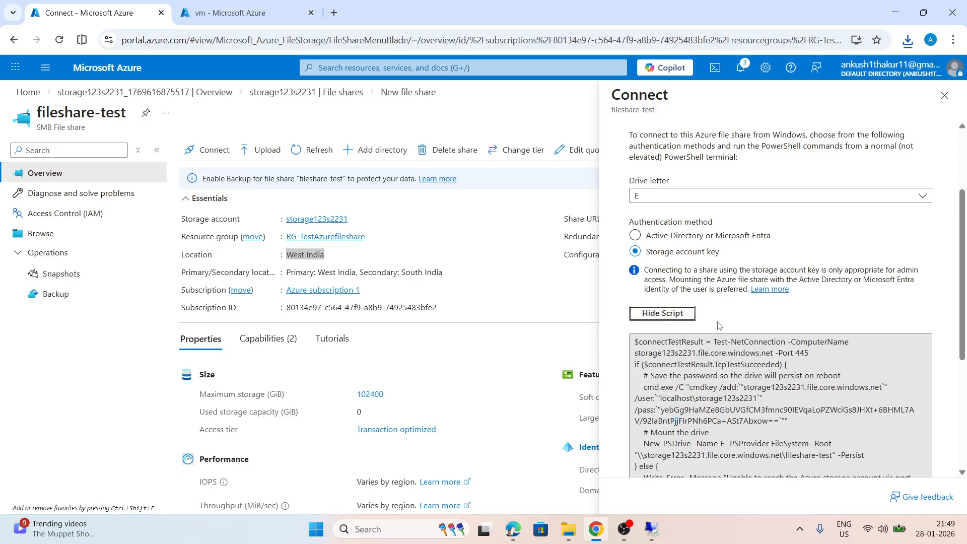
scroll(693, 244, "down", 3)
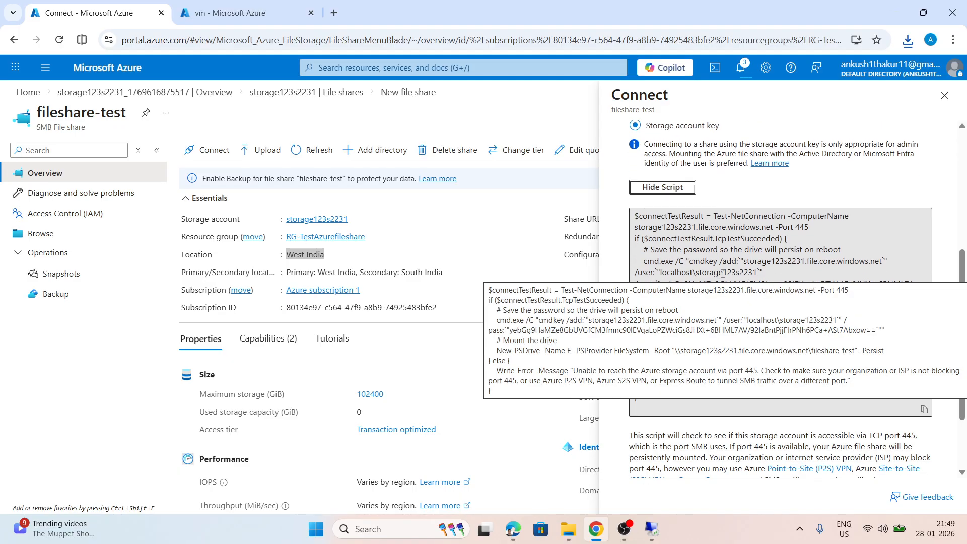
Return to the remote desktop session in full screen and accept sending diagnostic data with Include Optional
left_click(237, 12)
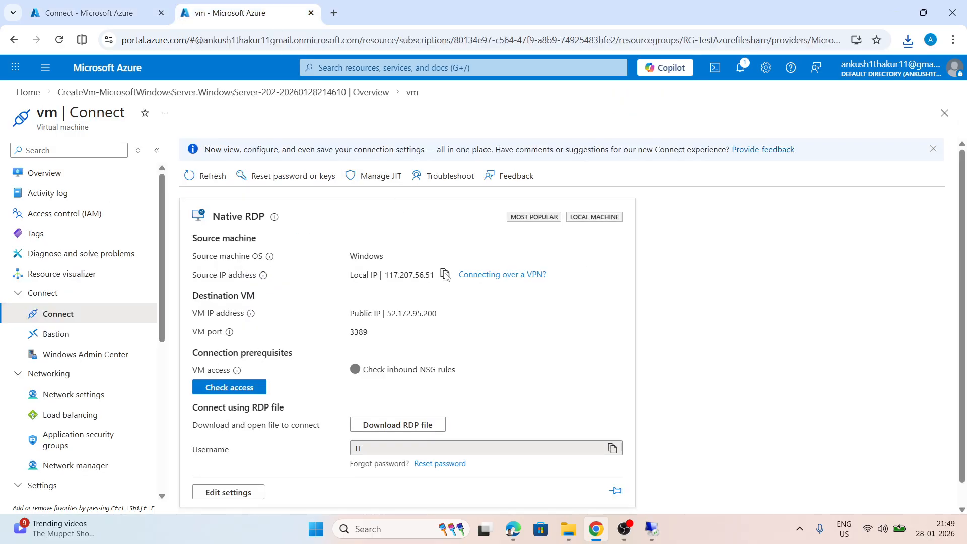
mouse_move(648, 524)
left_click(648, 479)
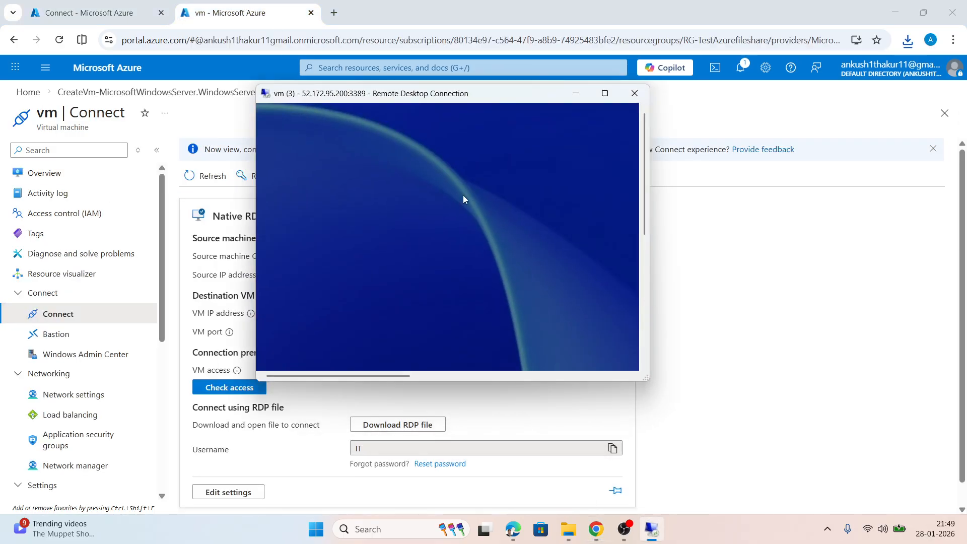
left_click(605, 94)
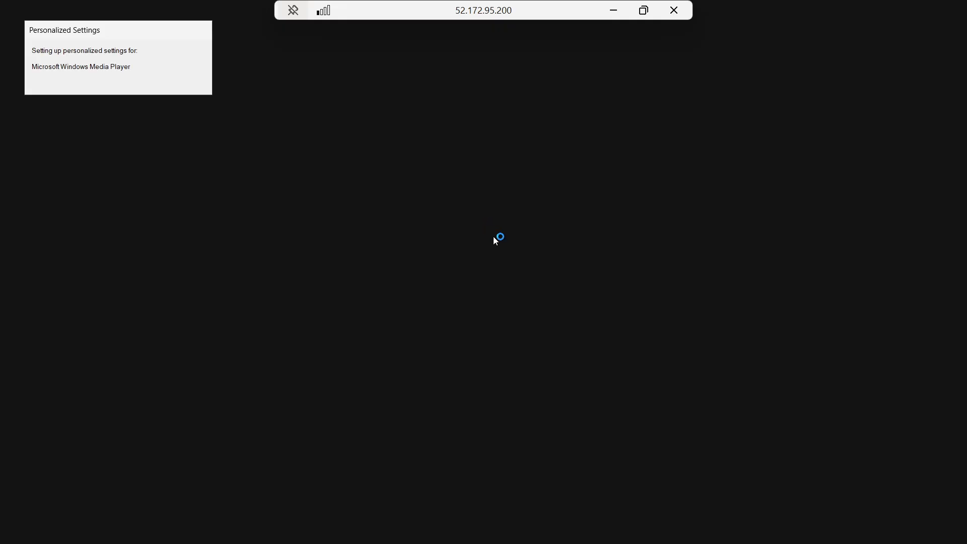
left_click(644, 10)
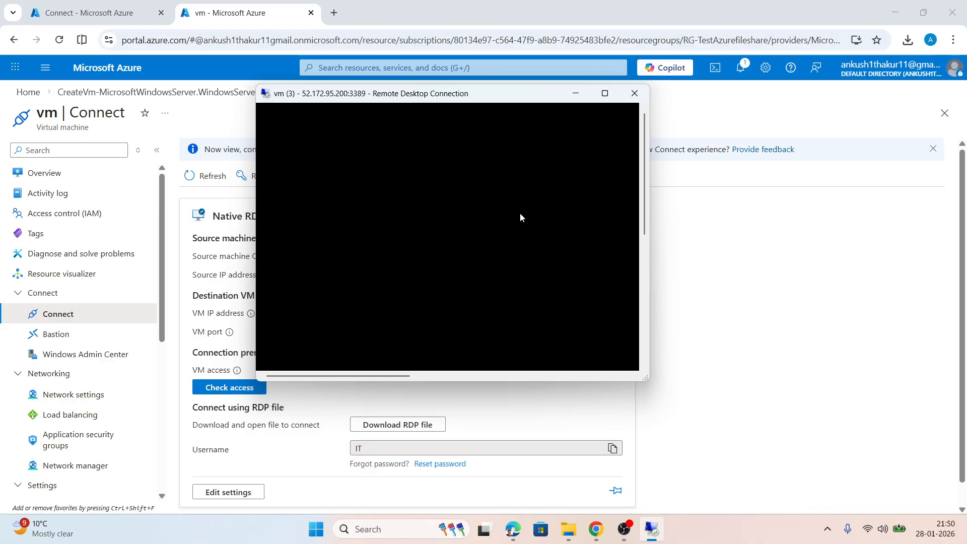
left_click(606, 94)
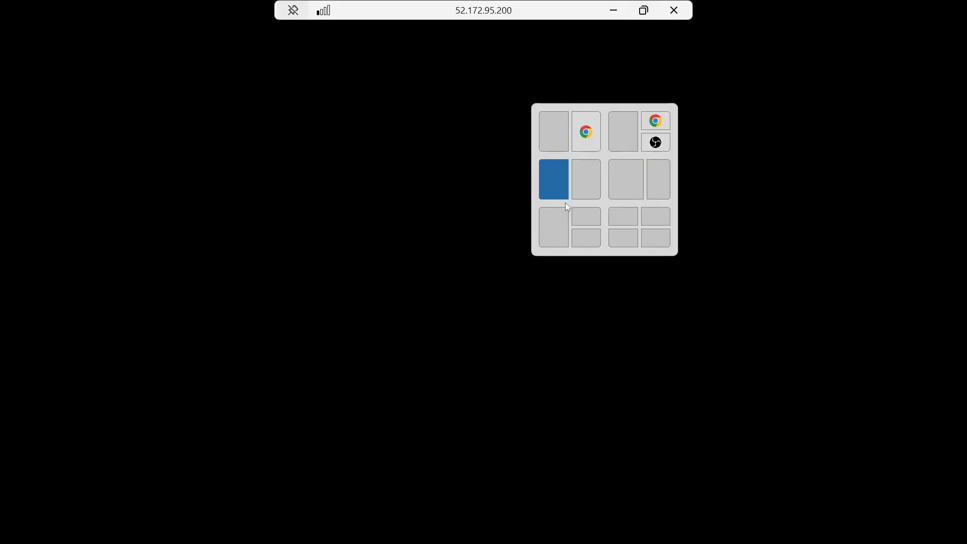
left_click(645, 12)
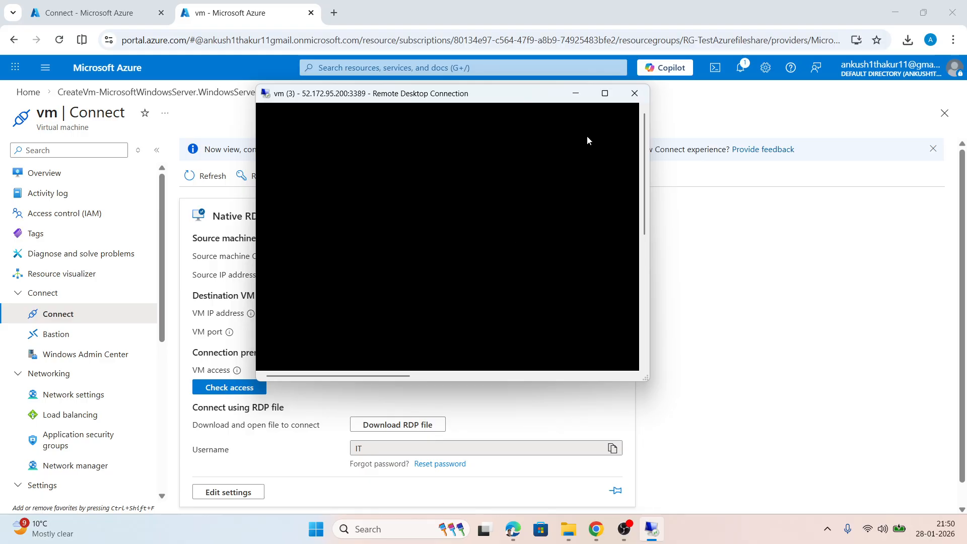
left_click(605, 93)
left_click(608, 96)
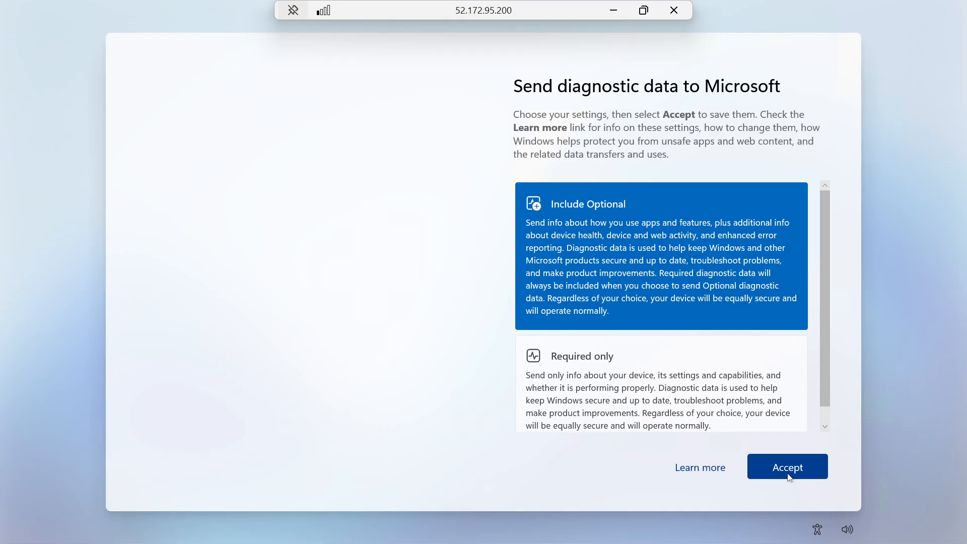
left_click(788, 470)
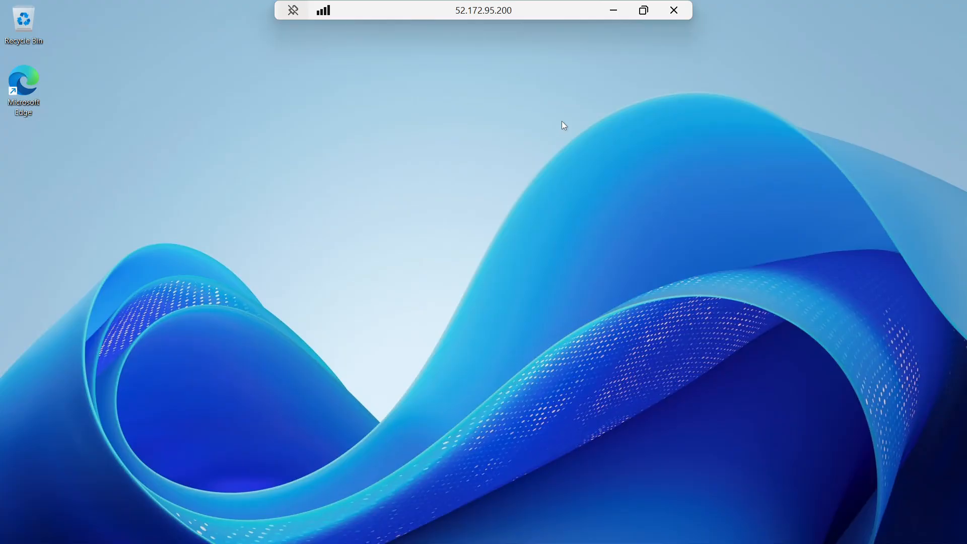
Copy the fileshare-test connection script from the Azure portal and return to the virtual machine's Connect page
left_click(644, 10)
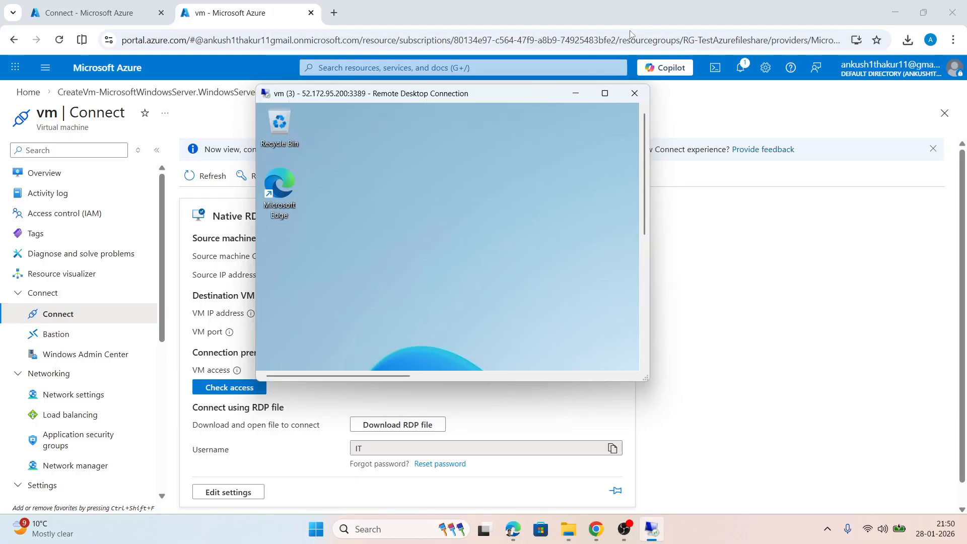
left_click(83, 12)
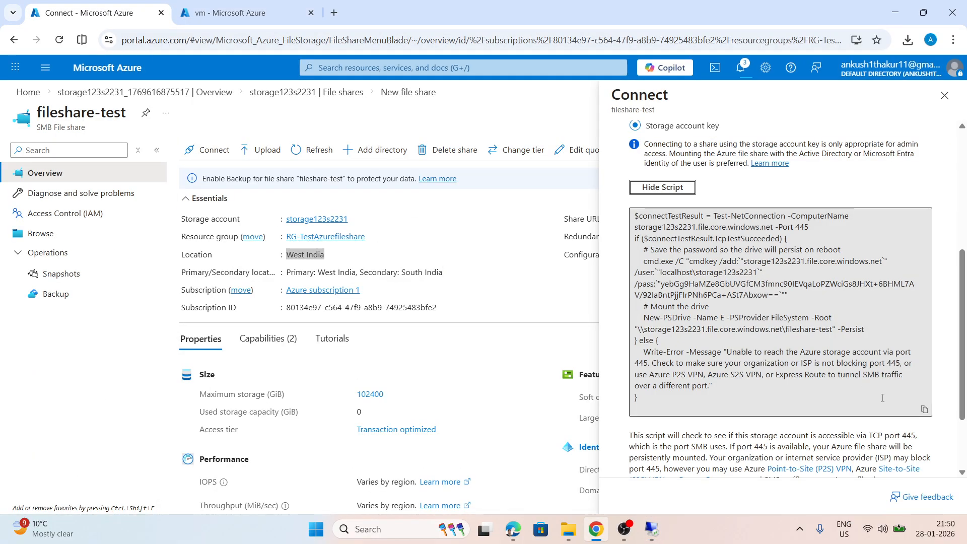
left_click(923, 406)
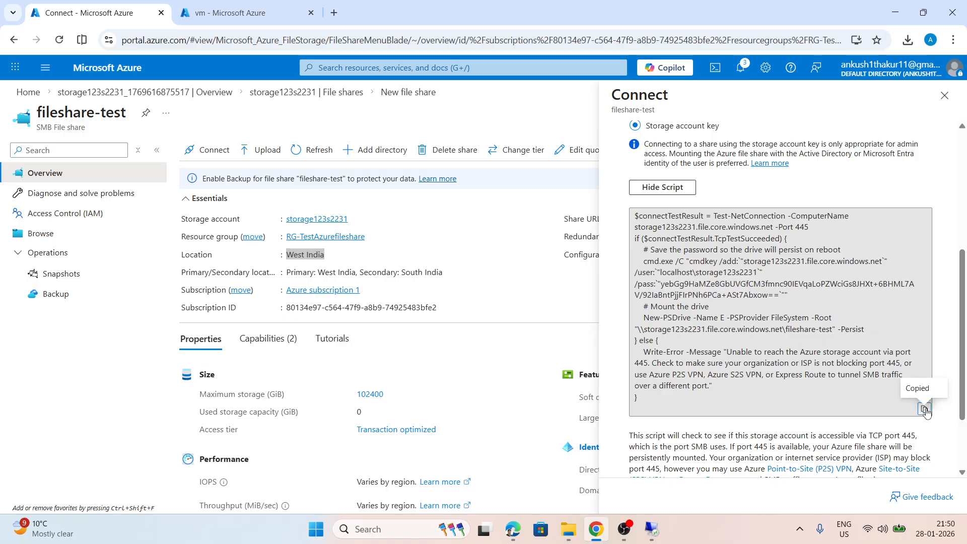
left_click(238, 16)
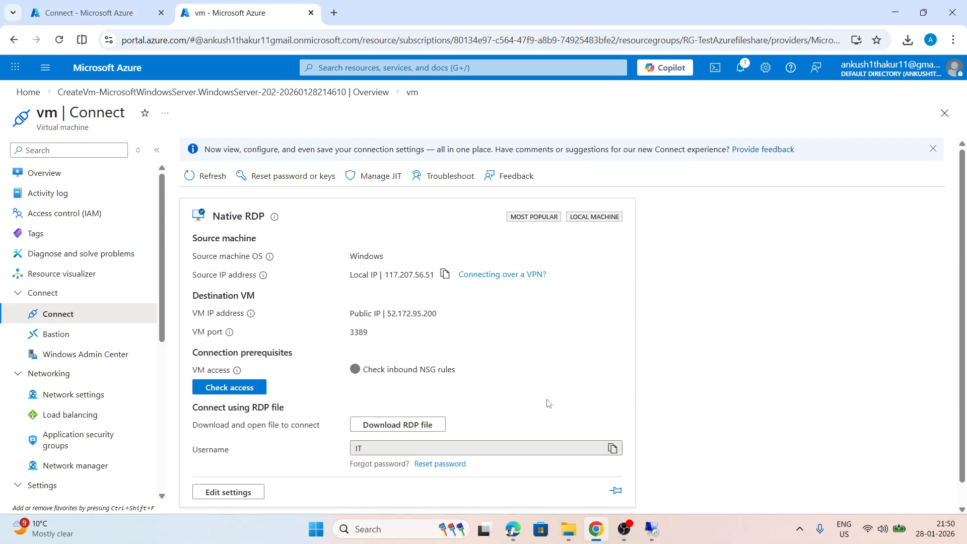
Return to the remote desktop session in full screen, close Server Manager and show This PC in File Explorer
left_click(650, 530)
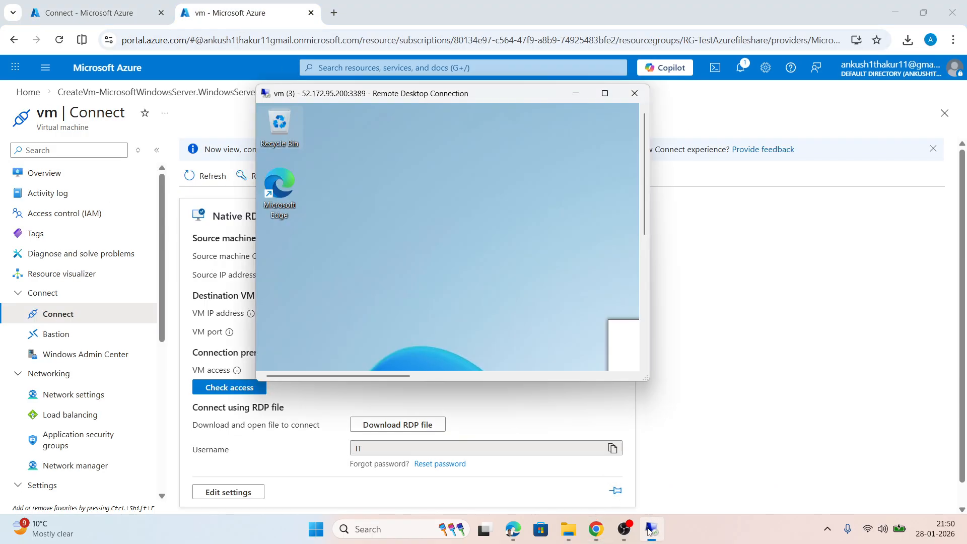
left_click(604, 94)
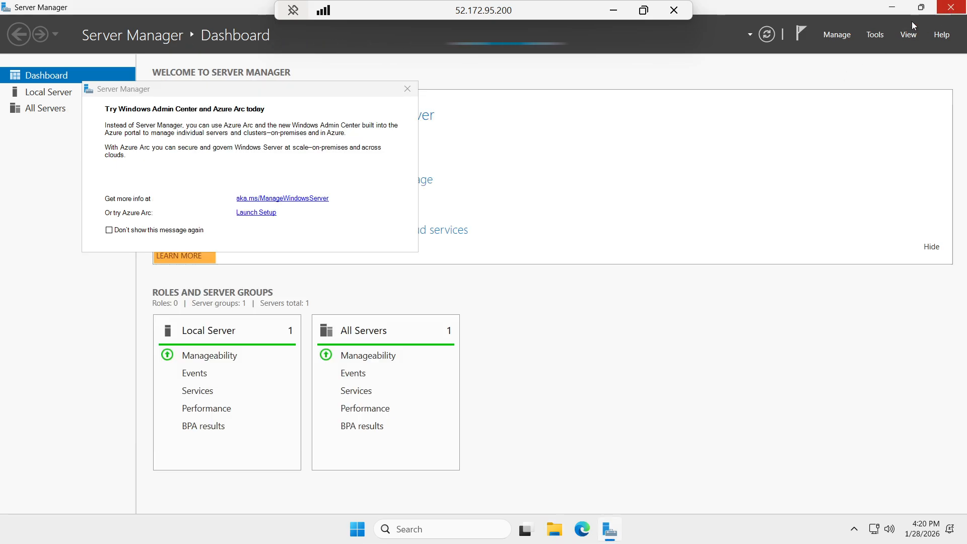
left_click(951, 7)
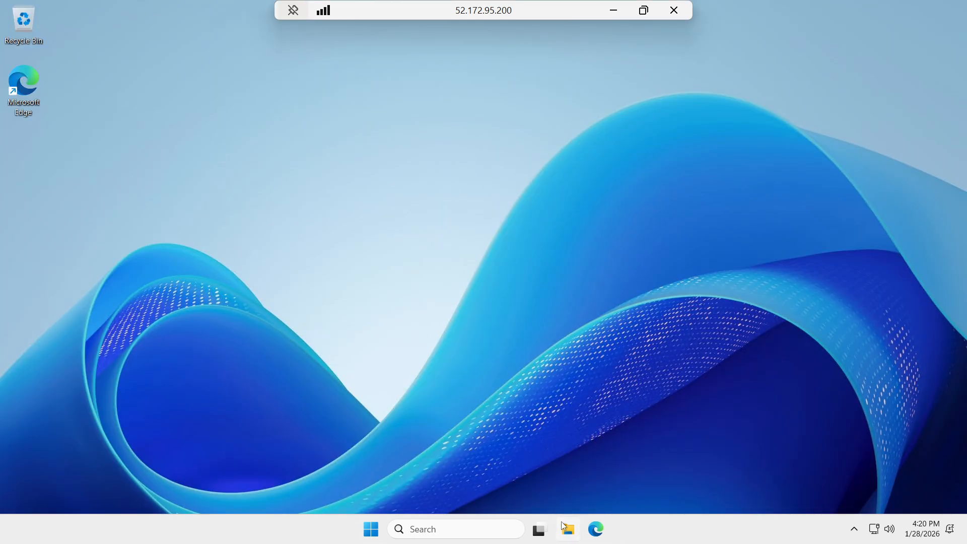
left_click(644, 10)
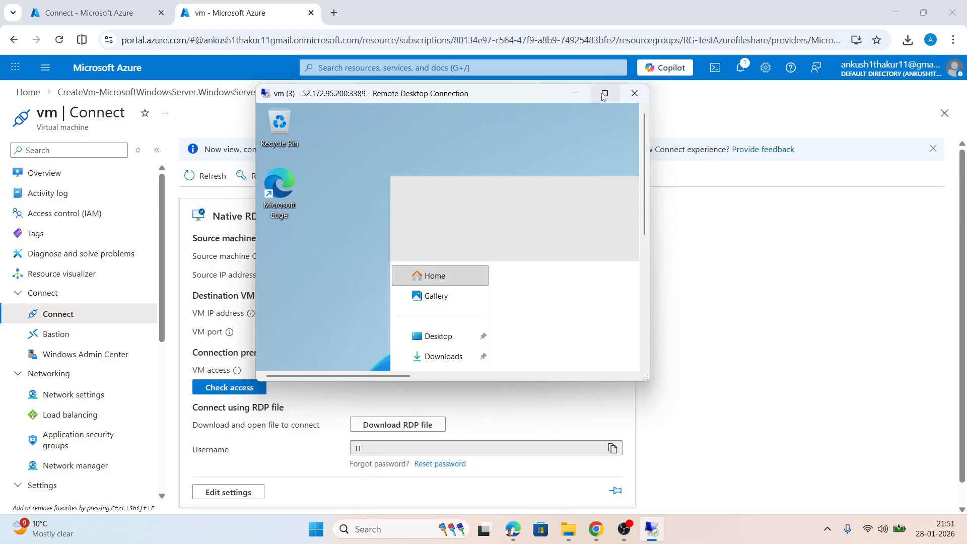
left_click(605, 94)
left_click(174, 374)
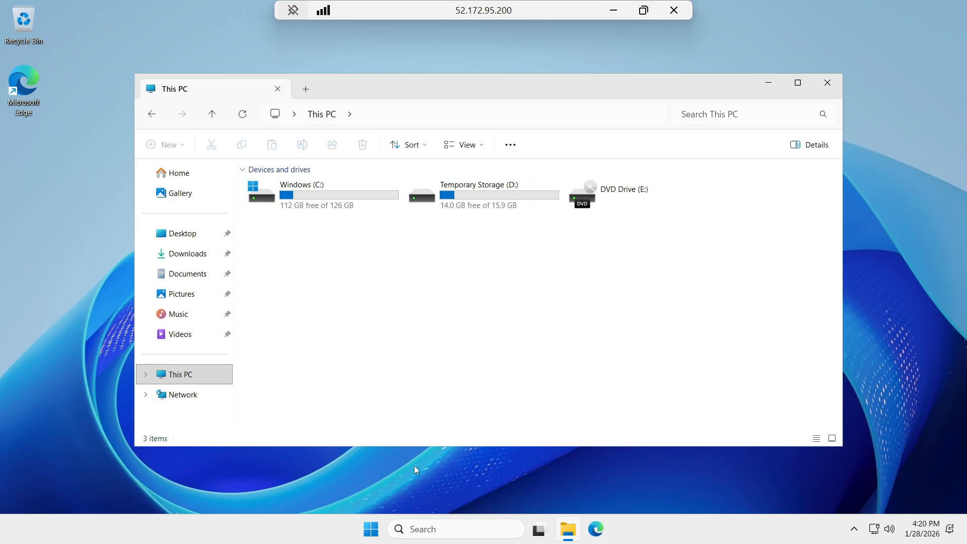
Search for powershell on the virtual machine, run Windows PowerShell as administrator and close the duplicate console window
left_click(425, 527)
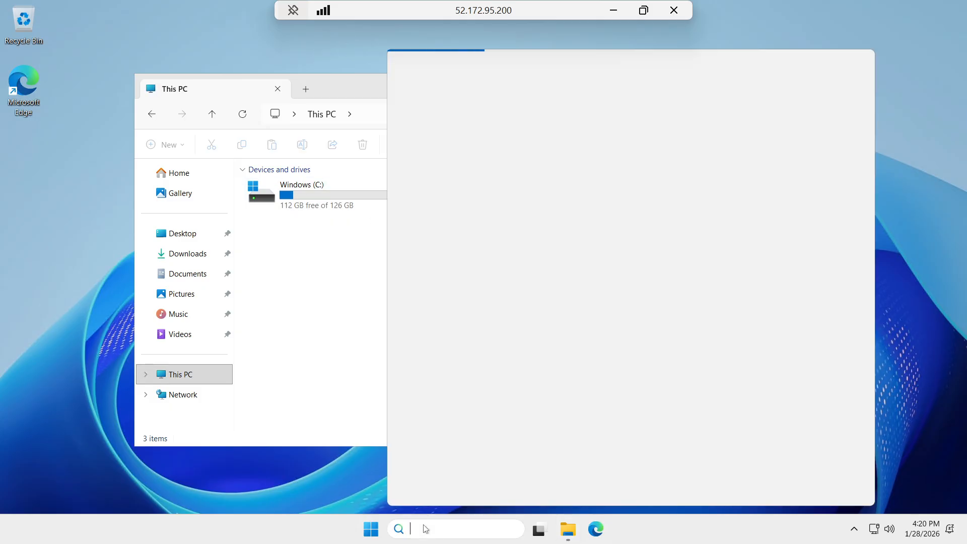
type("power")
left_click(644, 10)
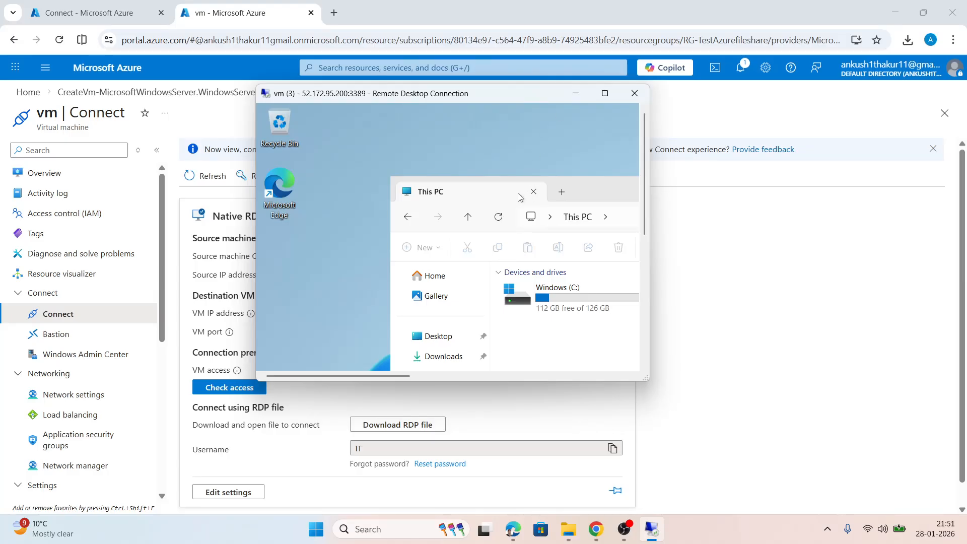
left_click(605, 94)
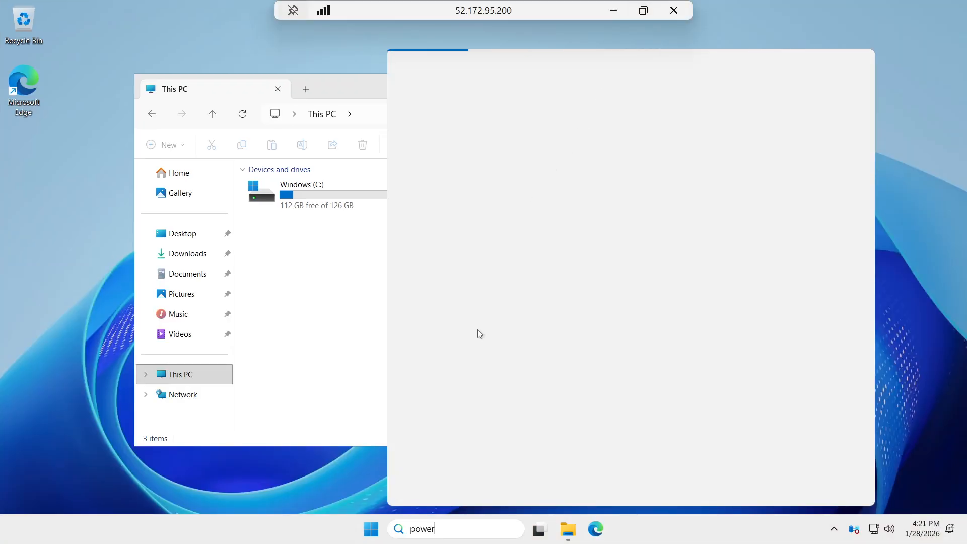
type("shell")
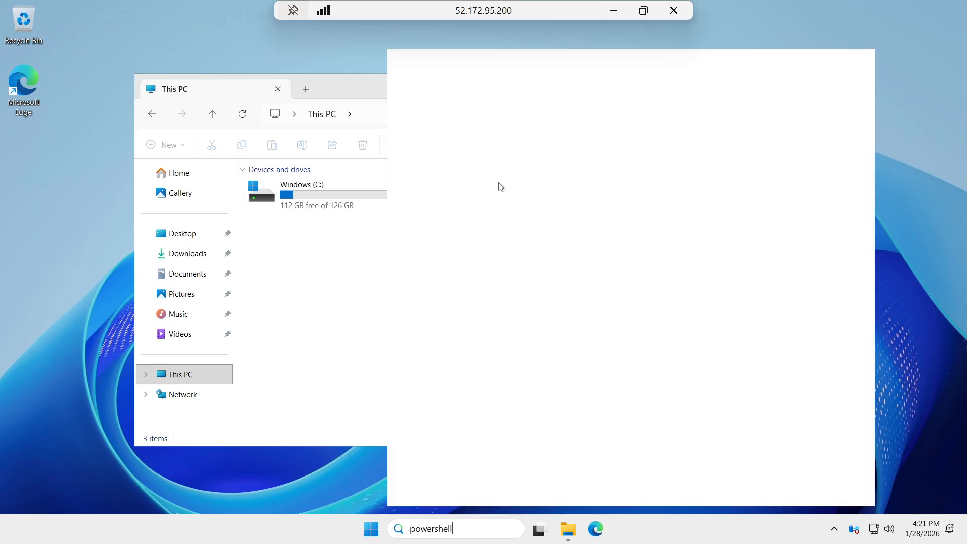
left_click(643, 11)
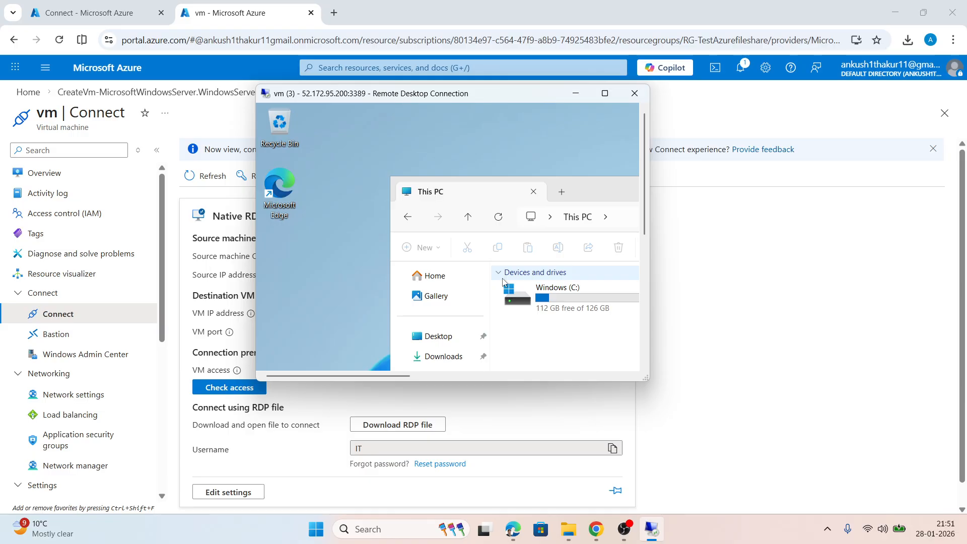
left_click(605, 94)
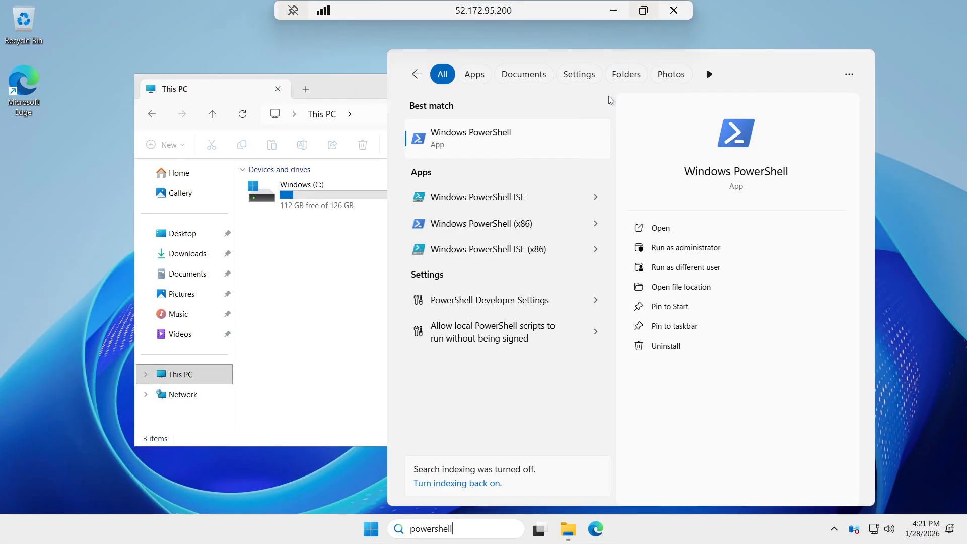
left_click(668, 251)
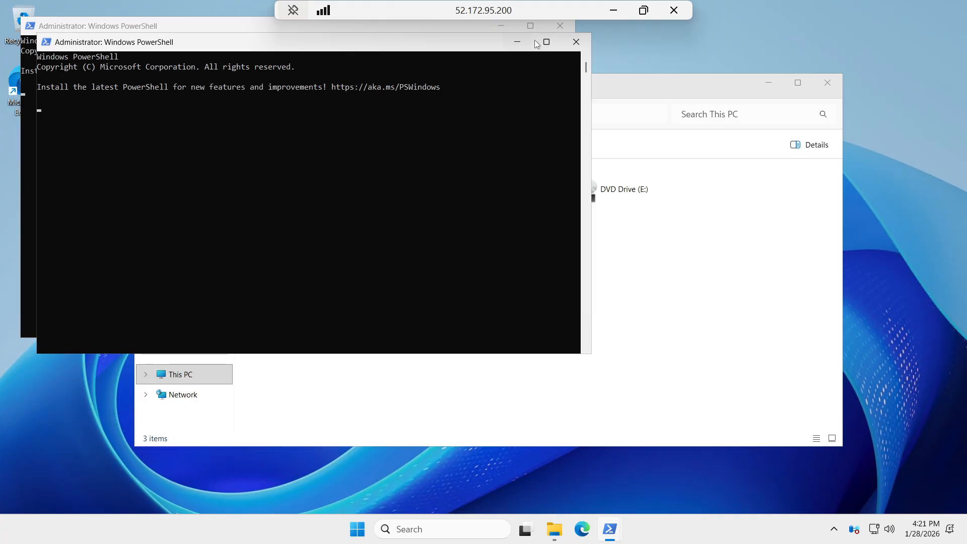
left_click(560, 29)
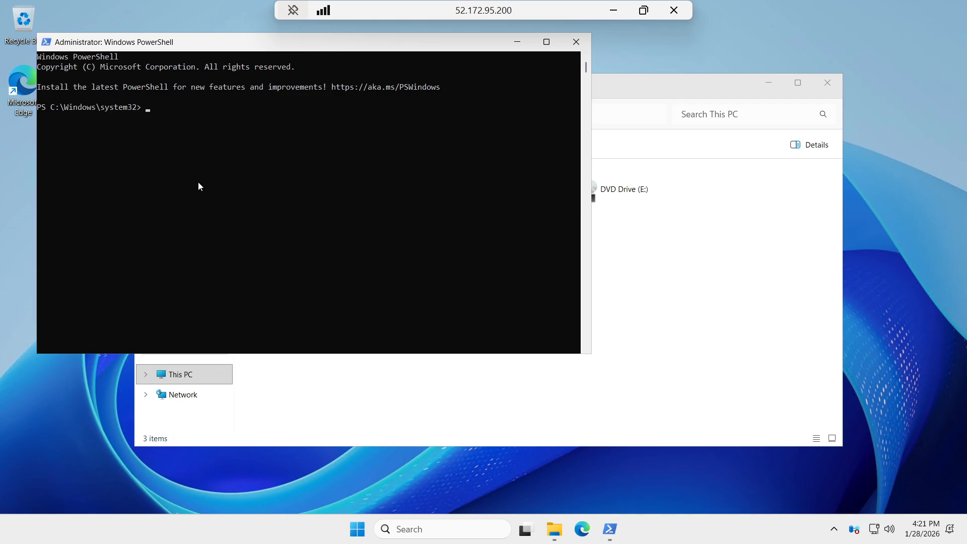
Store a Test-NetConnection to storage123s2231.file.core.windows.net on port 445 in $connectTestResult, with the PowerShell window maximized
type("$connectTestResult = Test-NetConnectio")
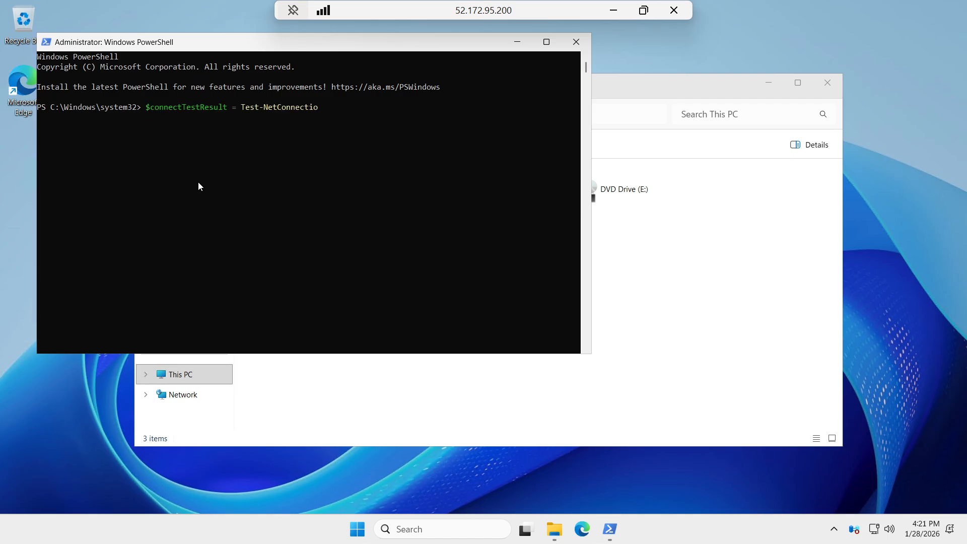
type("n -ComputerName storage123s2231.file.core.windows.net -Port 445")
key("Return")
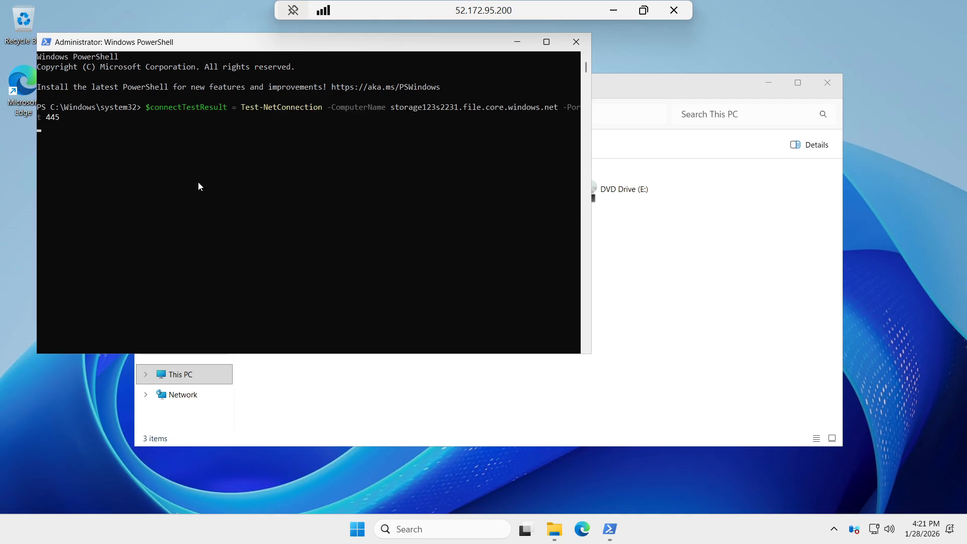
left_click(546, 43)
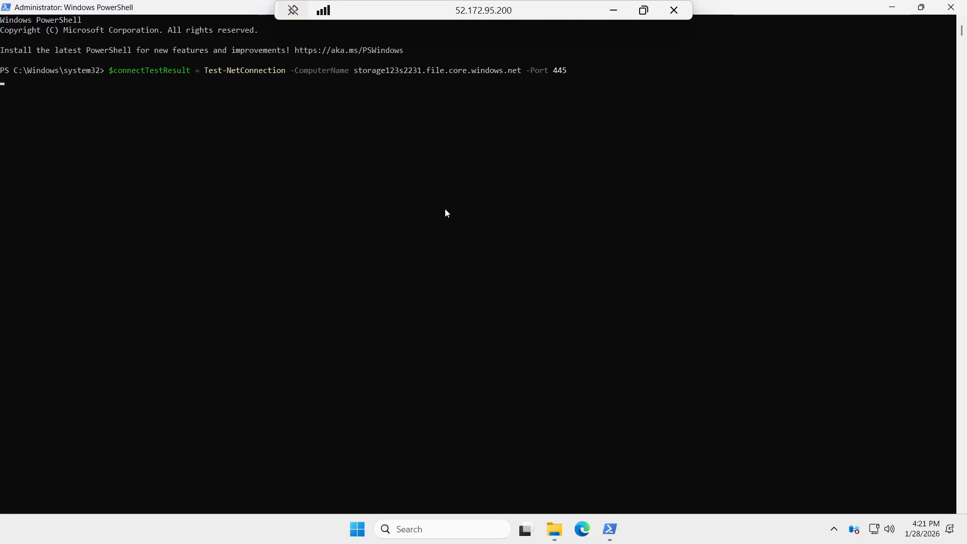
Copy the fileshare-test connection script again from the Azure portal and return to the remote session in full screen
left_click(644, 10)
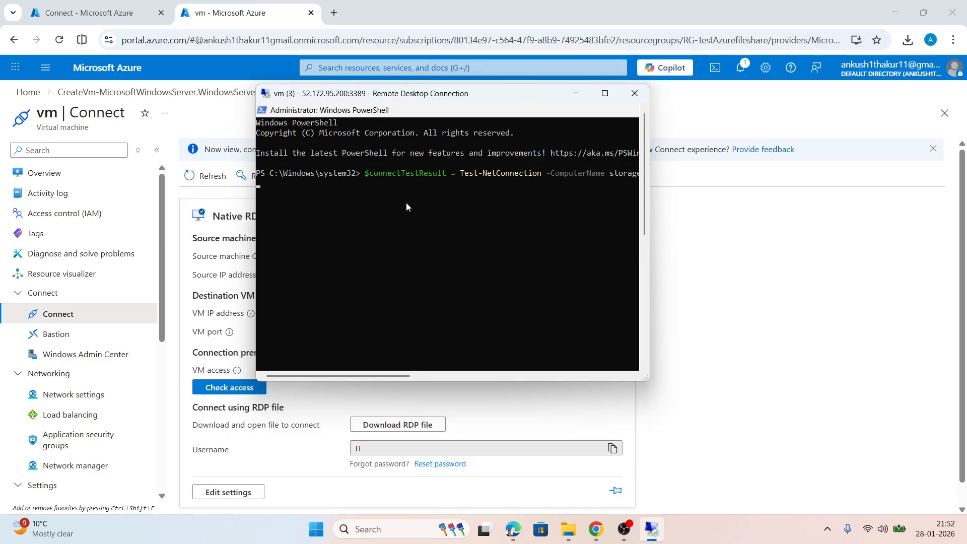
left_click(85, 13)
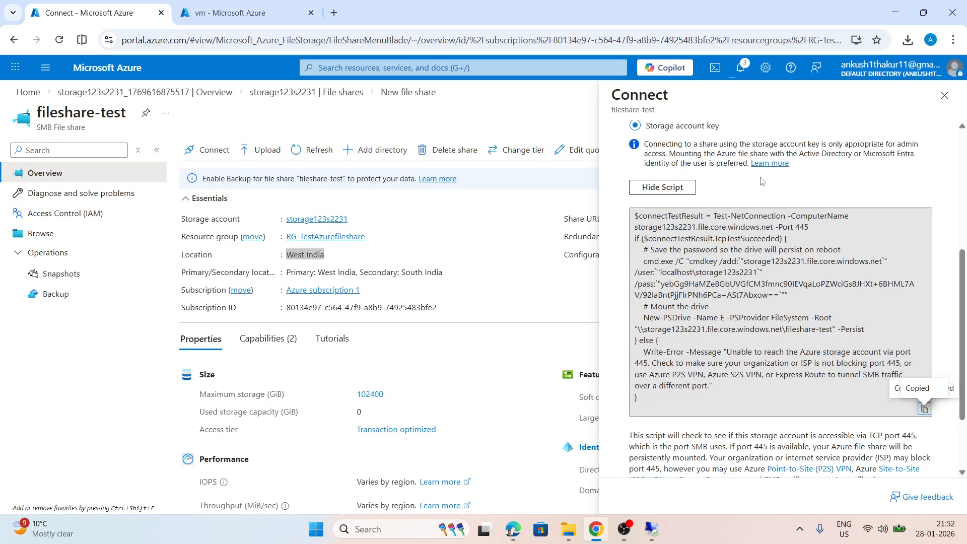
scroll(937, 301, "down", 2)
left_click(924, 314)
left_click(651, 529)
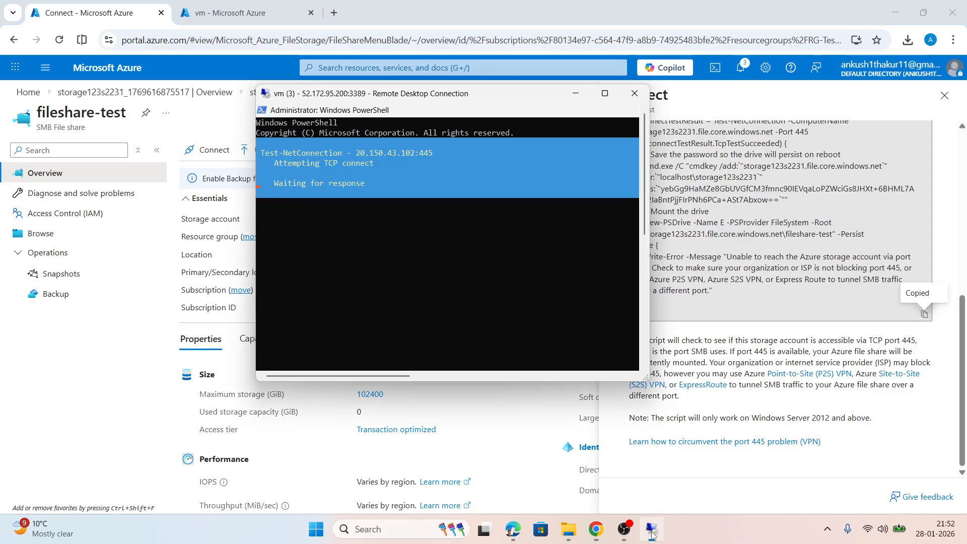
left_click(605, 93)
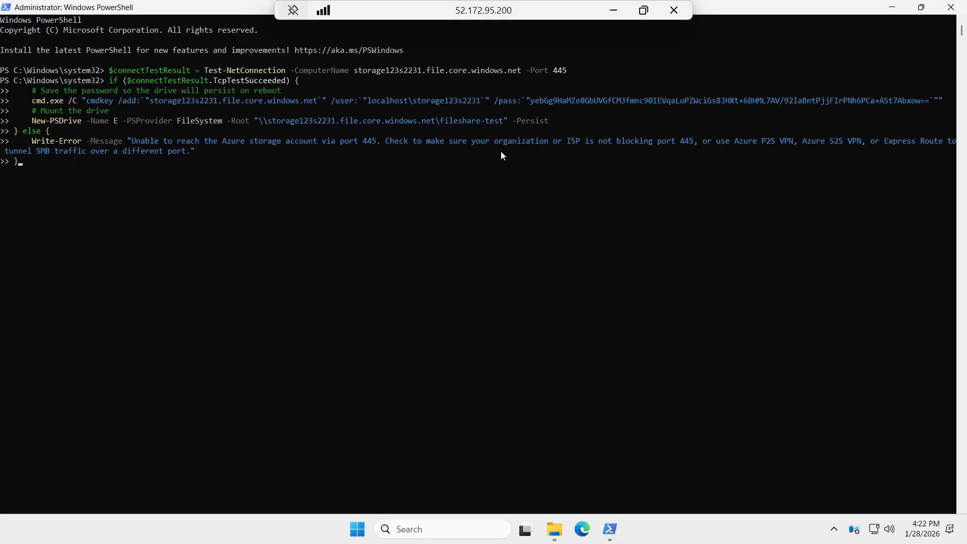
Leave the full-screen session and set the drive letter in the fileshare-test connection options to Z
left_click(644, 11)
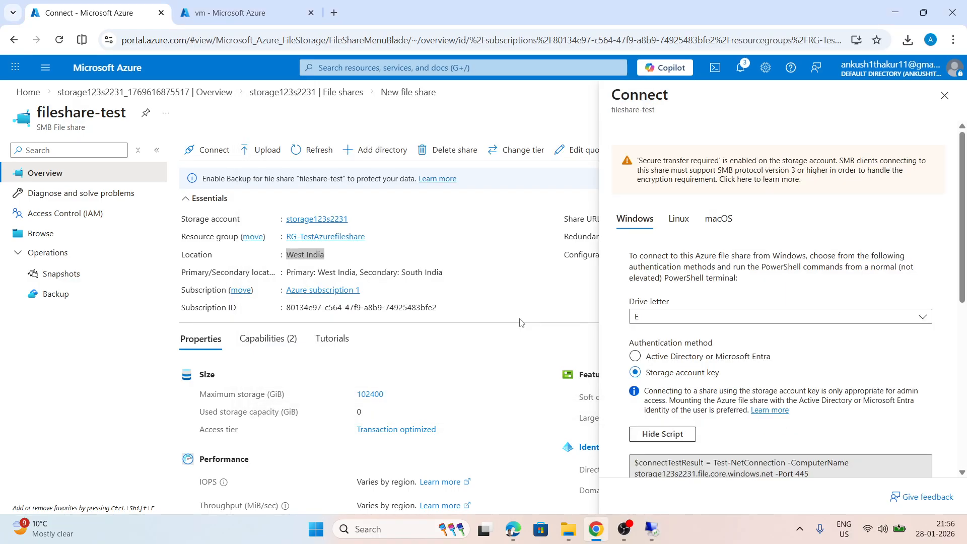
left_click(649, 318)
scroll(660, 242, "down", 6)
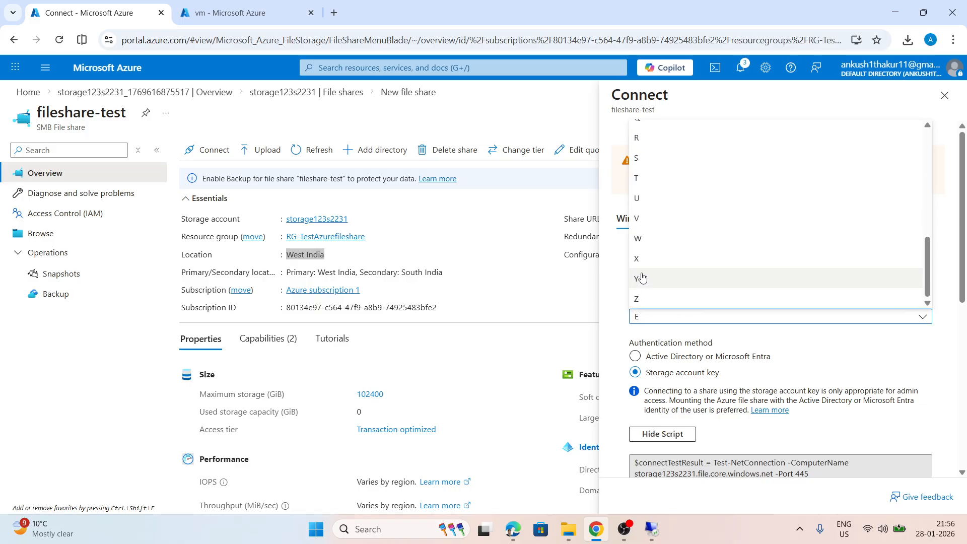
left_click(643, 297)
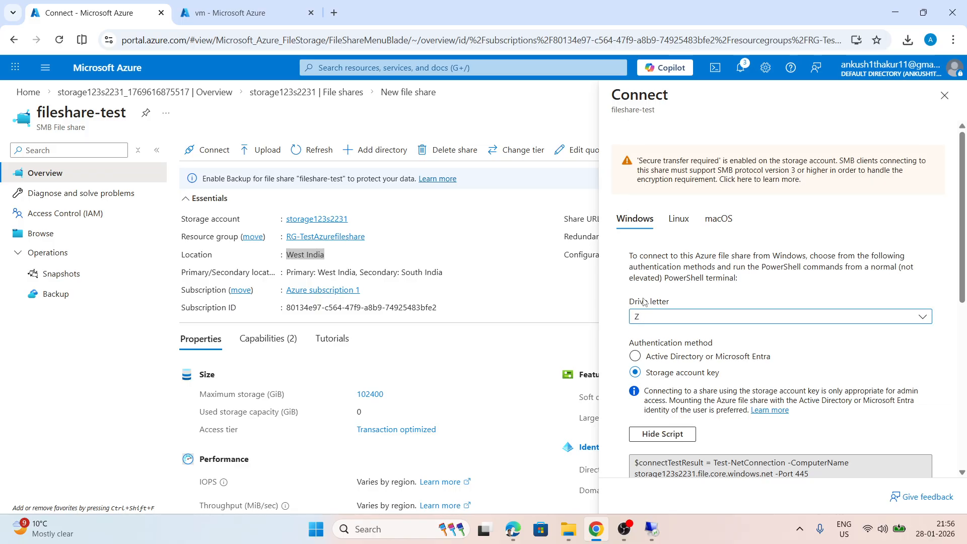
Check the drives under This PC on the virtual machine, close File Explorer and minimize the remote session
left_click(652, 529)
left_click(546, 528)
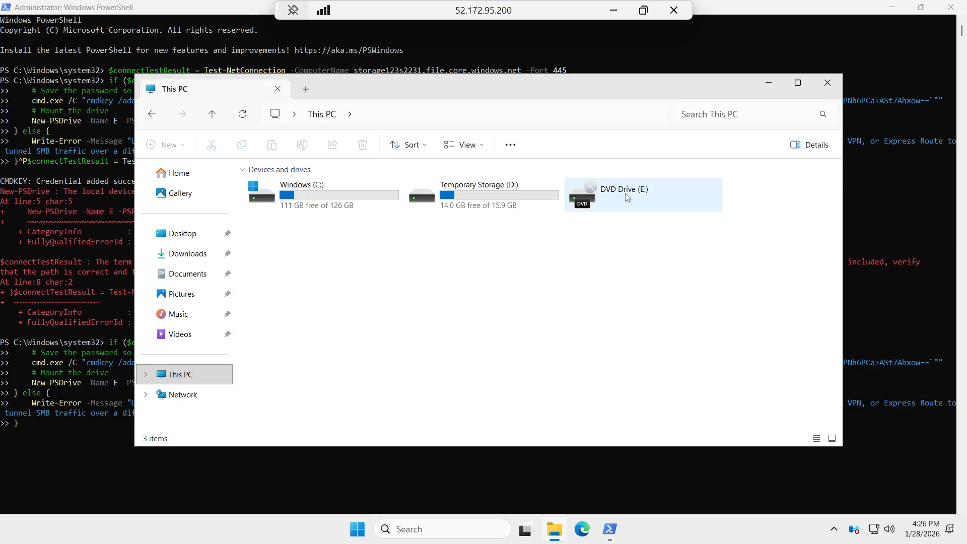
left_click(827, 84)
left_click(614, 10)
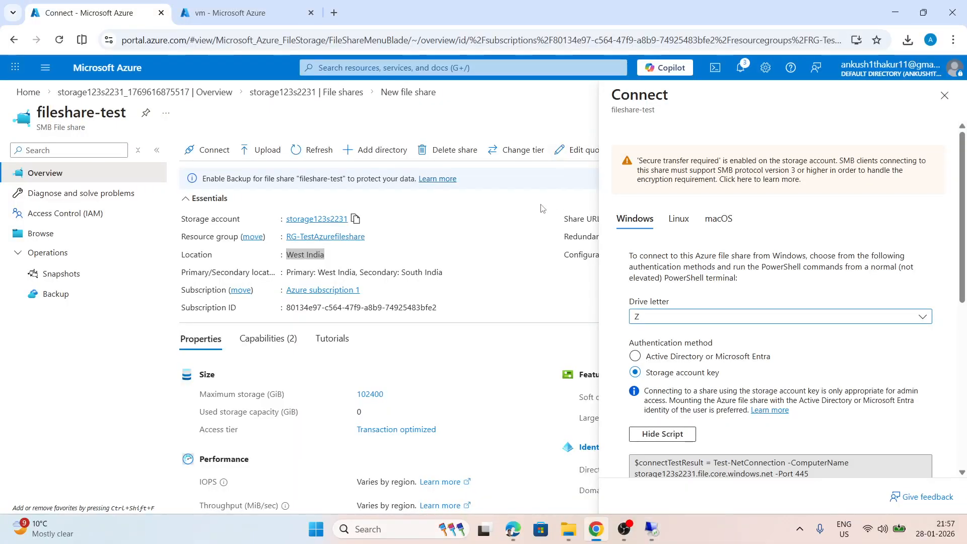
Switch the share's drive letter to X and hide the connection script
scroll(738, 297, "down", 4)
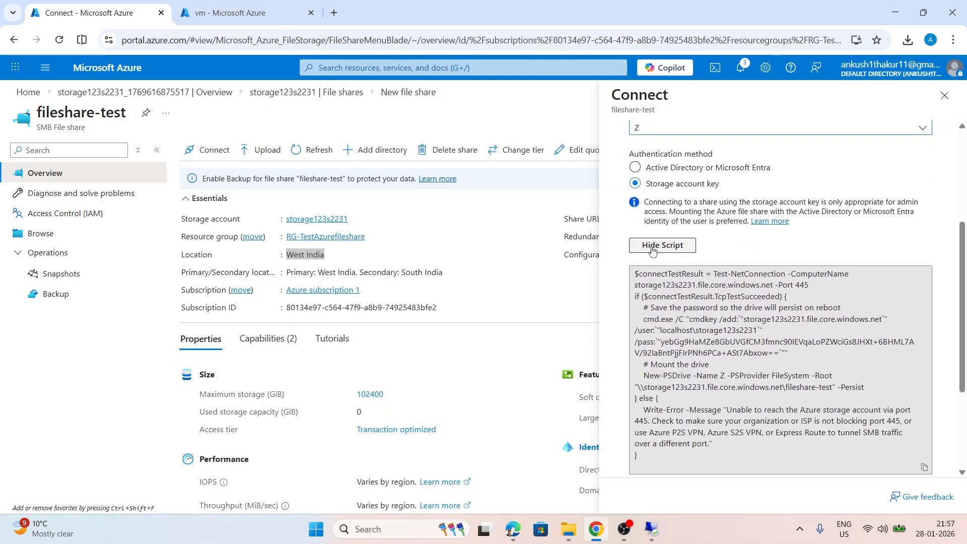
scroll(658, 217, "up", 3)
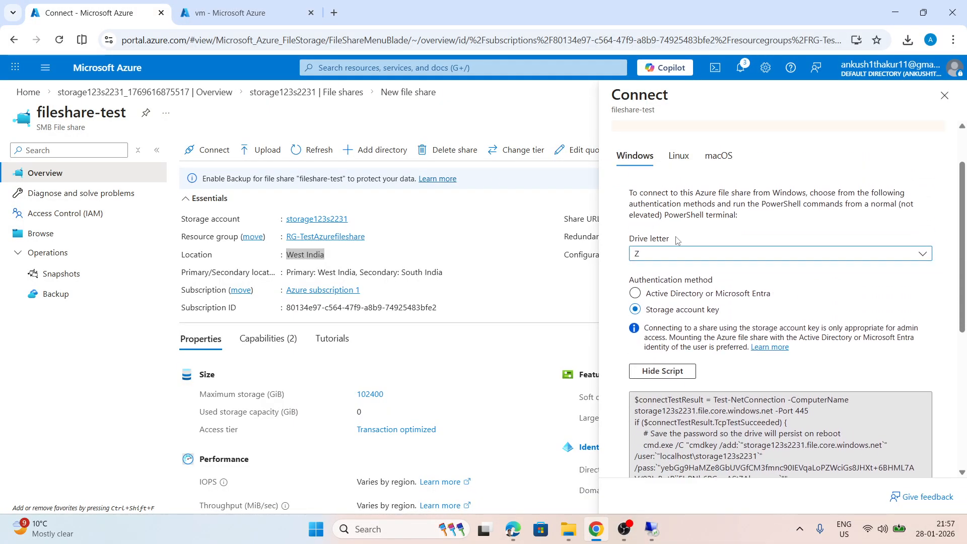
left_click(673, 253)
left_click(638, 444)
scroll(682, 283, "down", 3)
left_click(658, 248)
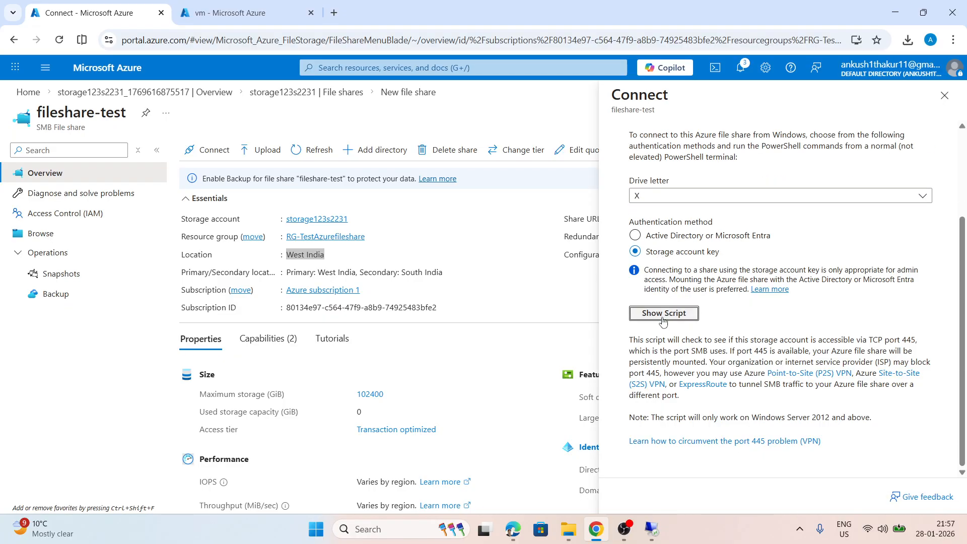
Set the share's drive letter to Z, show the connection script and copy it
left_click(668, 203)
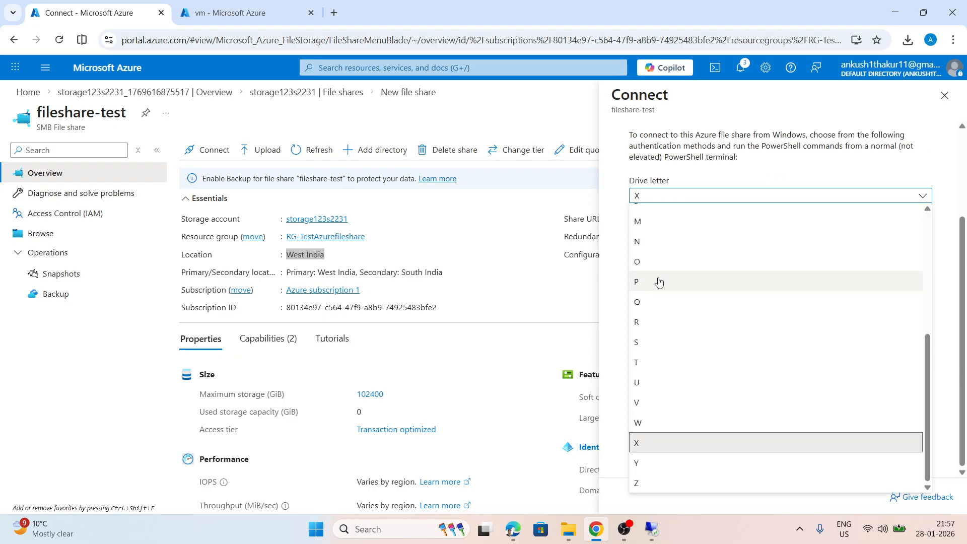
left_click(645, 475)
left_click(665, 313)
scroll(857, 302, "down", 4)
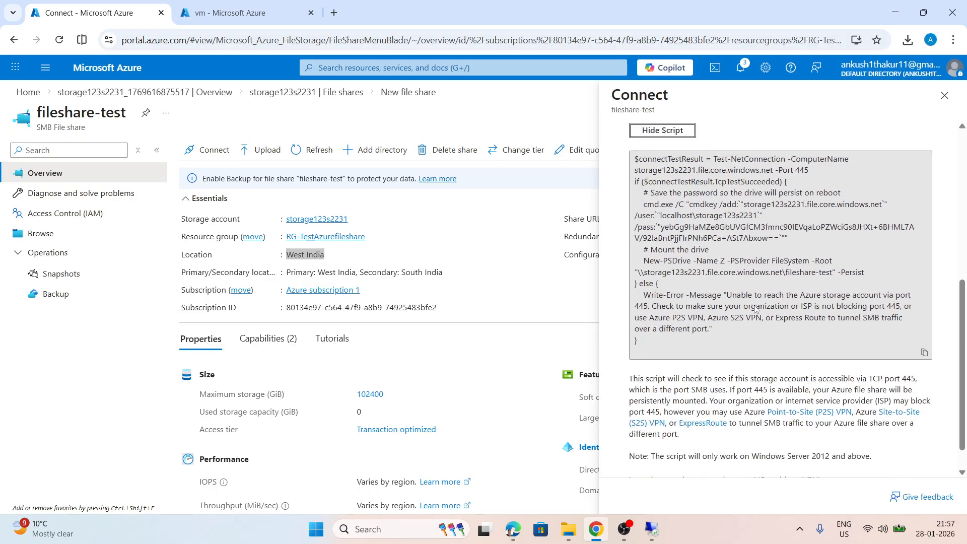
left_click(924, 346)
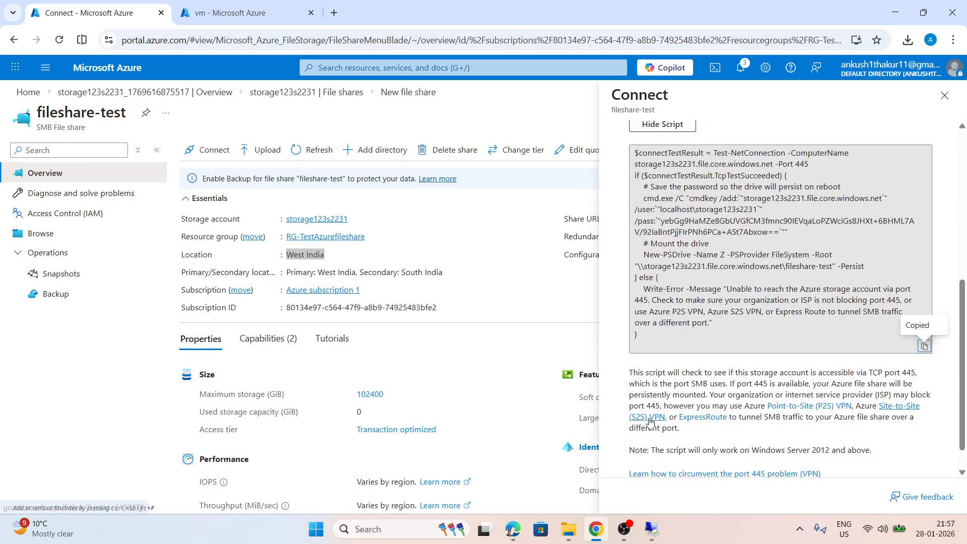
Paste the drive Z connection script, including the storage account key, into PowerShell on the virtual machine
left_click(659, 527)
right_click(171, 446)
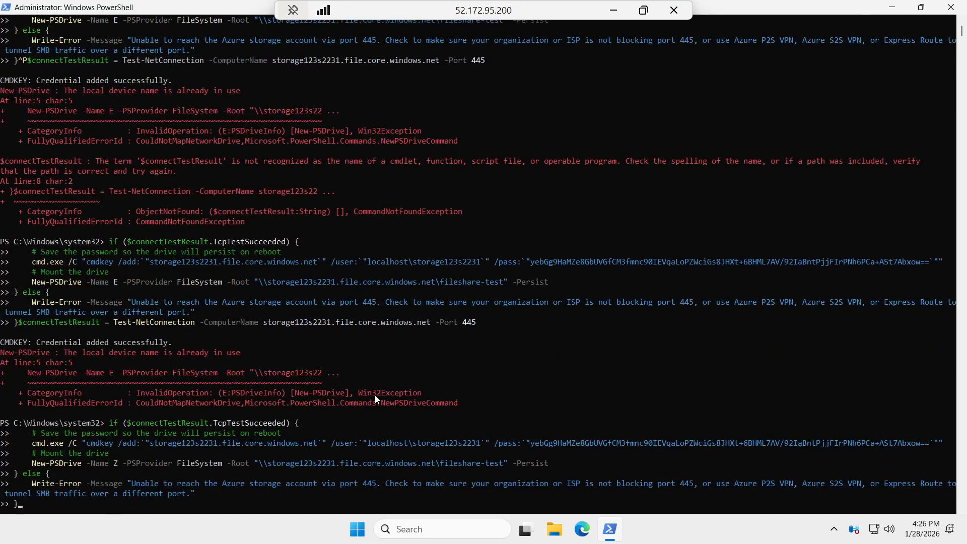
scroll(375, 394, "down", 3)
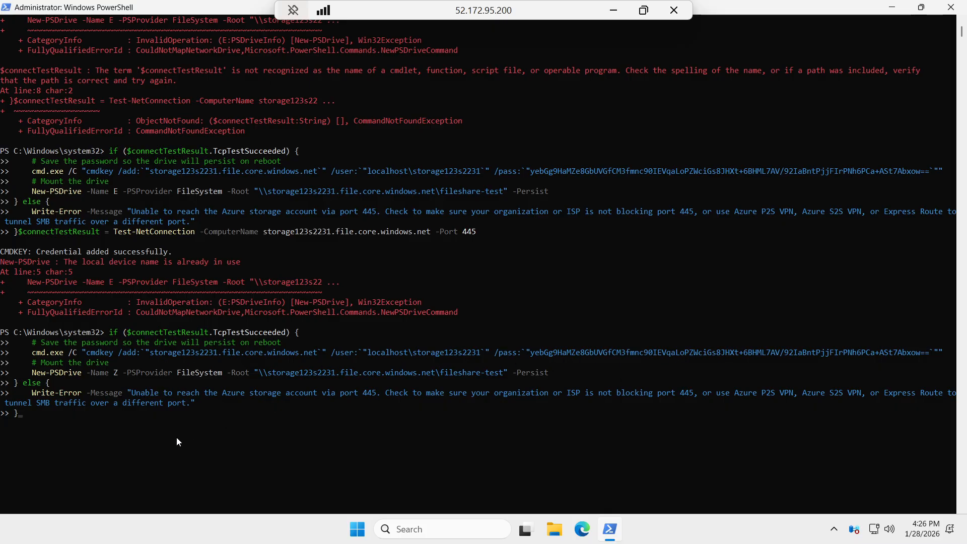
Minimize the remote desktop session and close the connection options of the fileshare-test share
left_click(617, 14)
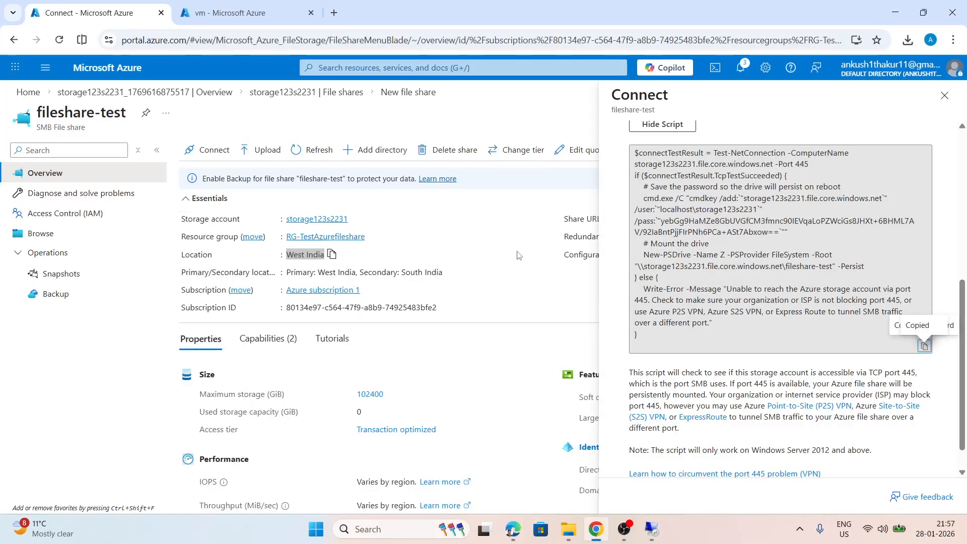
left_click(944, 96)
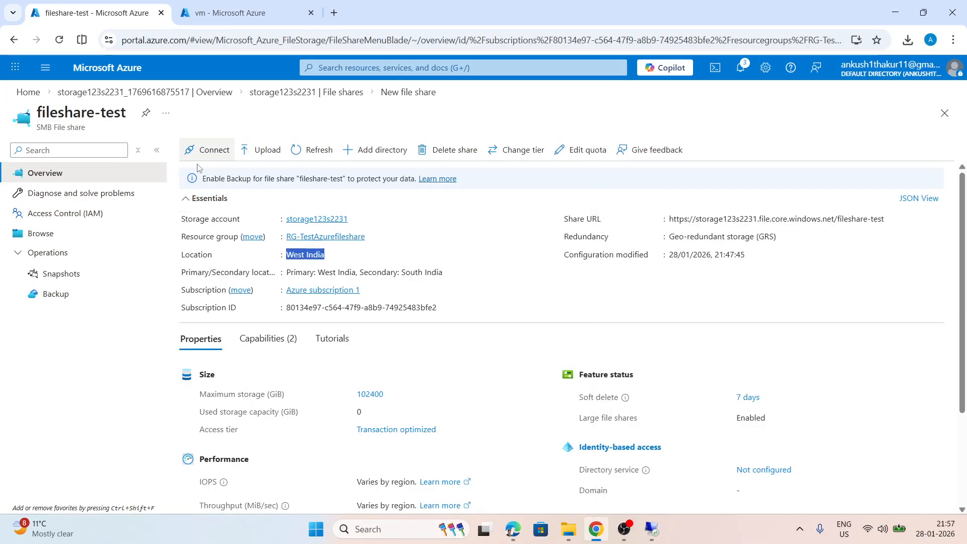
Open the connection options of the fileshare-test share, show the drive Z connection script and copy it
left_click(206, 149)
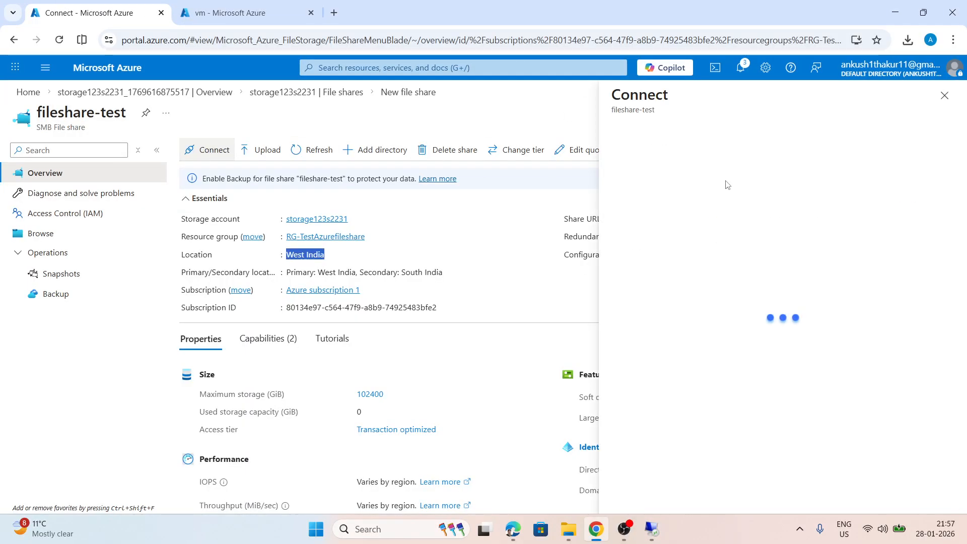
scroll(698, 267, "down", 2)
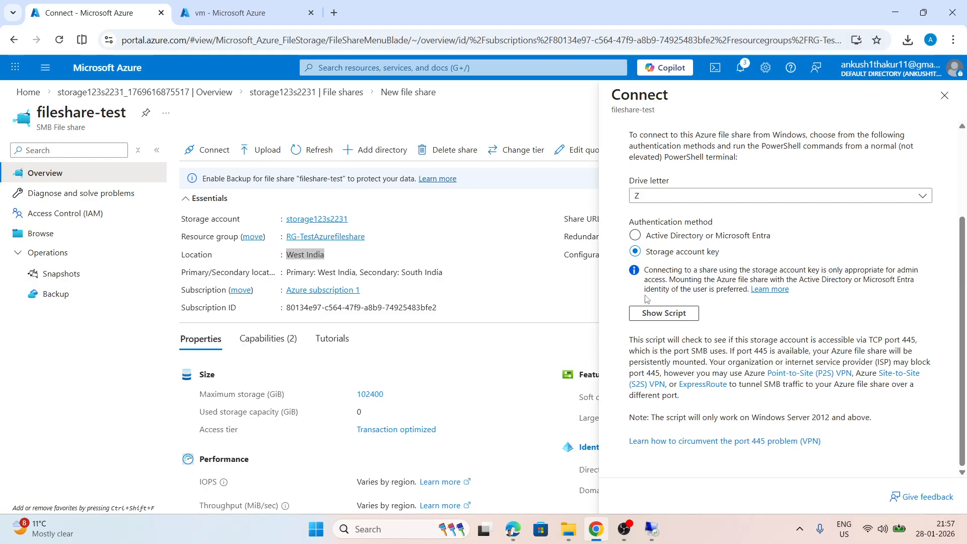
left_click(662, 315)
scroll(818, 333, "down", 3)
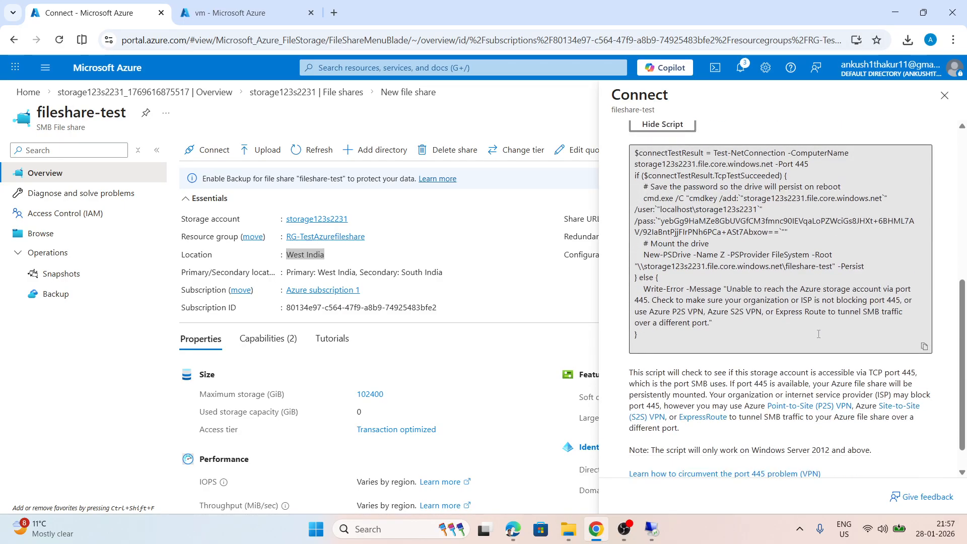
left_click(923, 348)
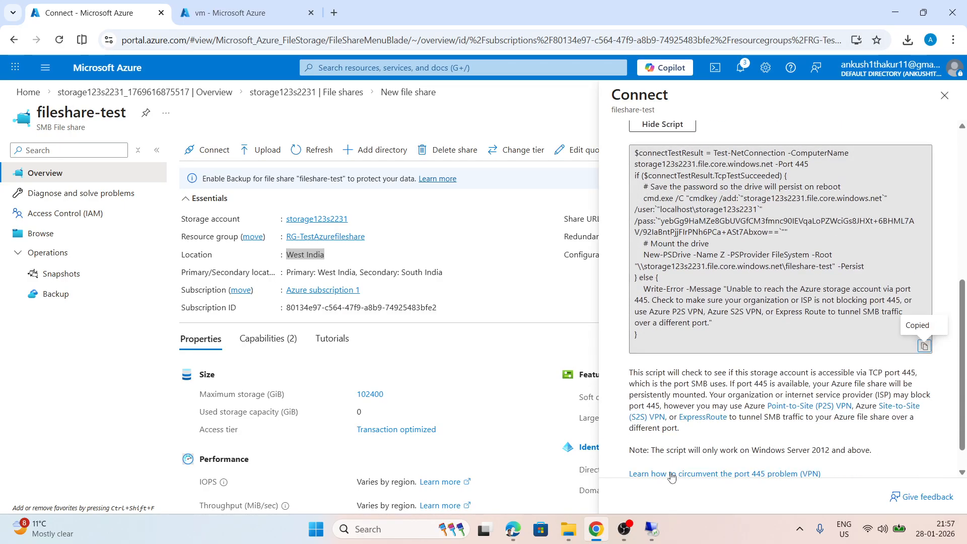
Paste the drive Z script, including the storage account key, into PowerShell on the virtual machine and minimize the remote session
left_click(653, 530)
right_click(165, 469)
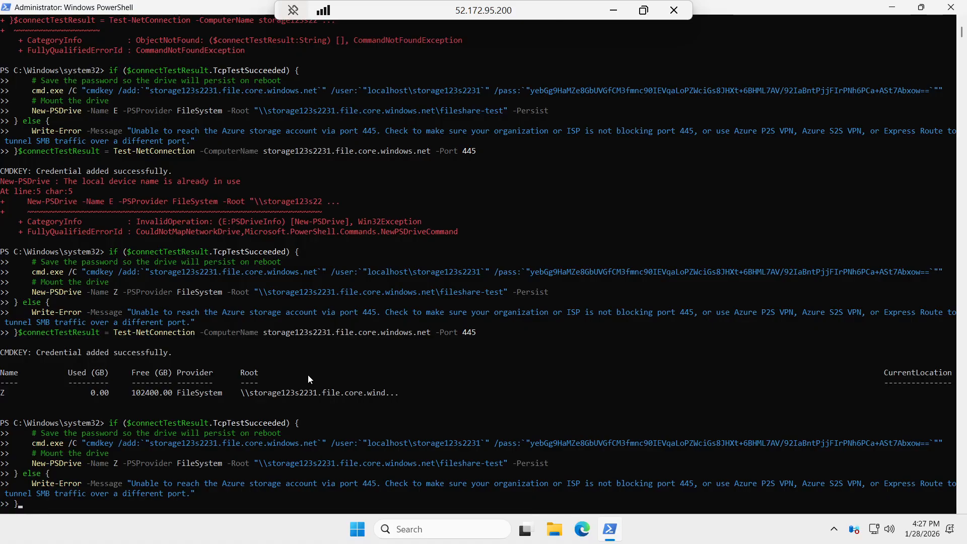
key("ctrl+p")
left_click(614, 10)
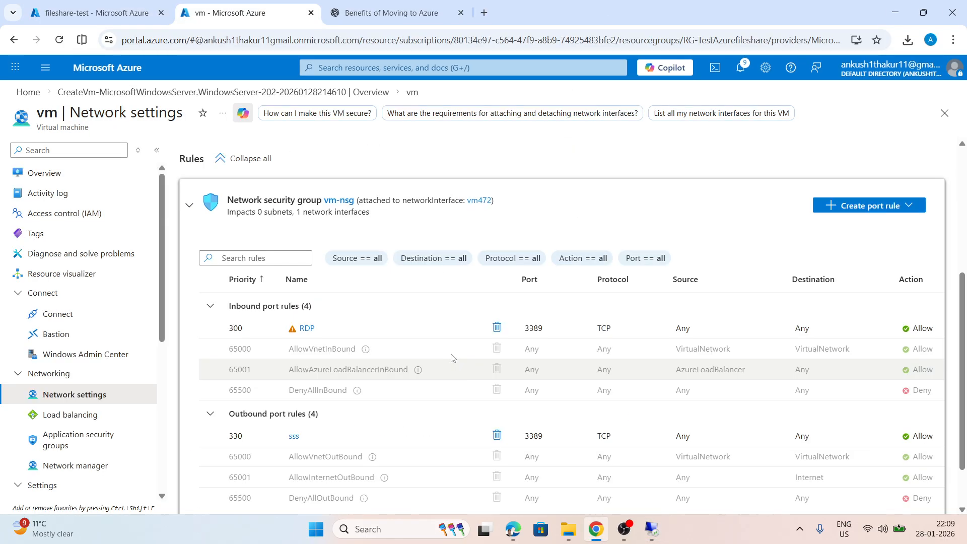
Start a new inbound port rule in the vm-nsg network security group and set its service to HTTPS
left_click(900, 202)
left_click(843, 228)
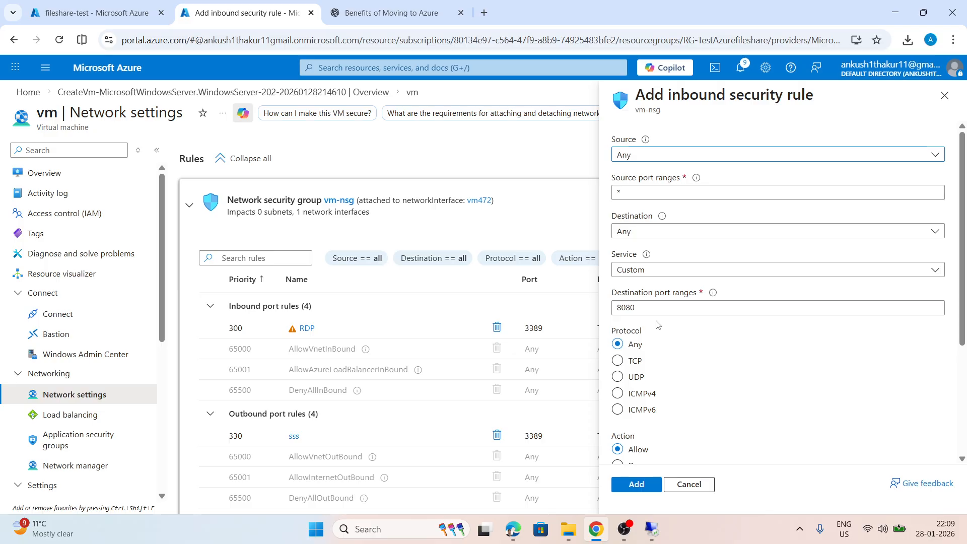
scroll(657, 325, "down", 1)
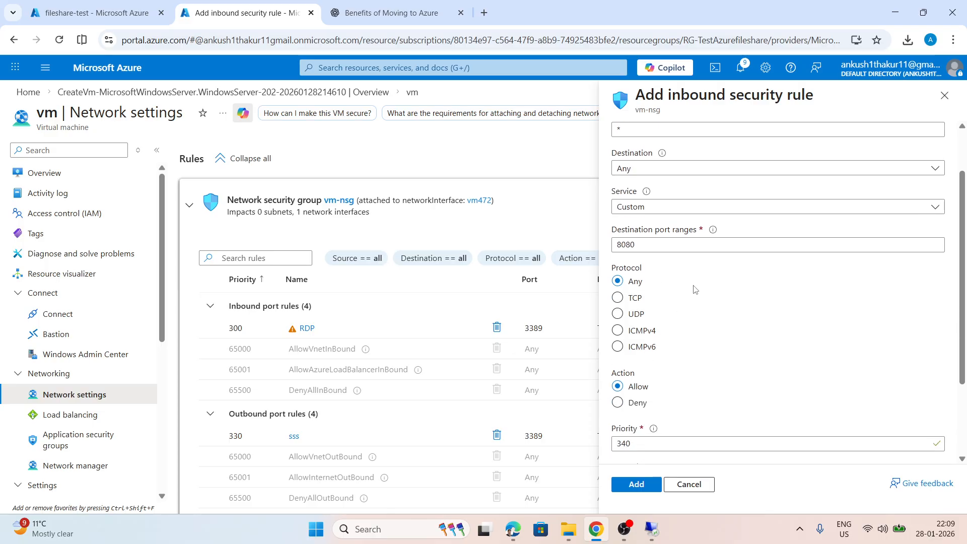
left_click(651, 210)
left_click(640, 226)
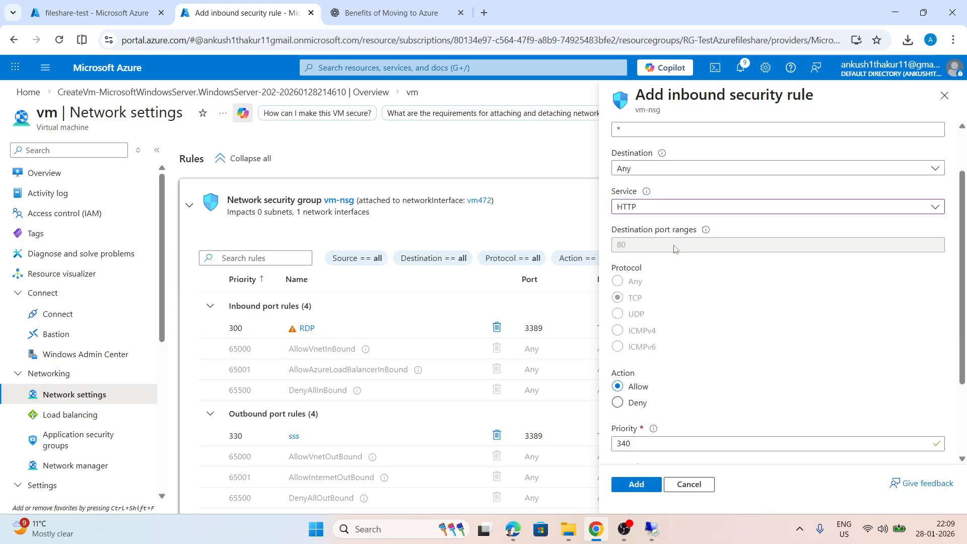
scroll(663, 315, "down", 2)
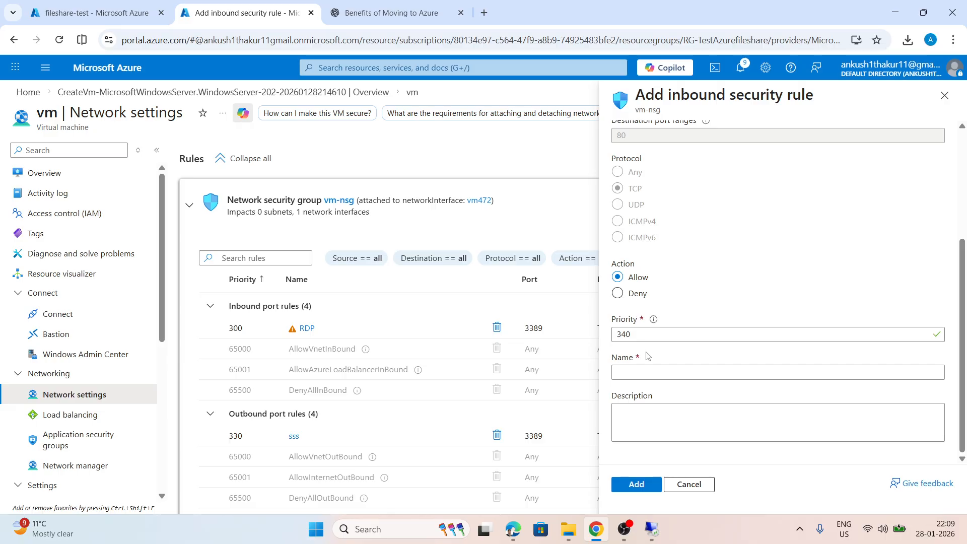
scroll(667, 291, "up", 1)
left_click(649, 159)
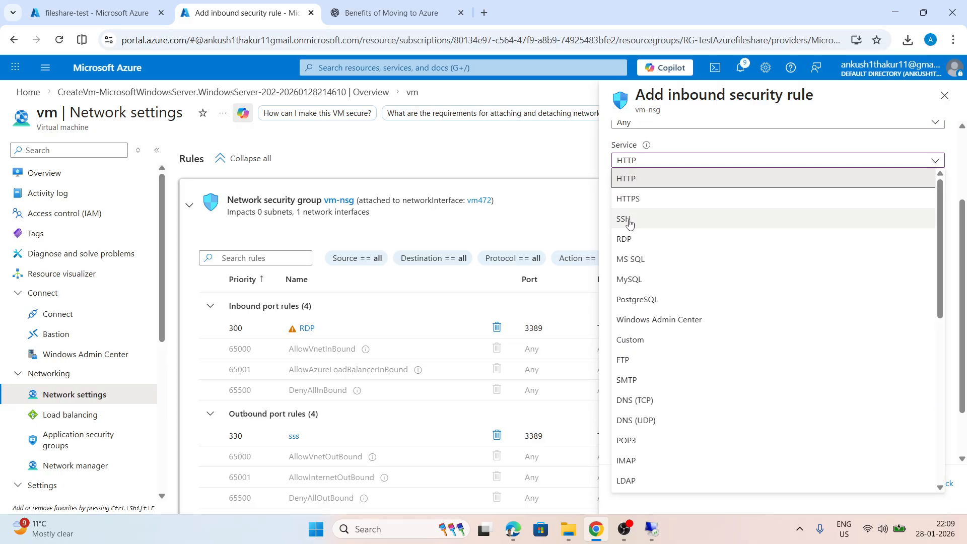
left_click(637, 202)
Name the inbound rule sssqq, add it and check it in the list of inbound port rules
scroll(656, 287, "down", 1)
left_click(626, 372)
type("sss")
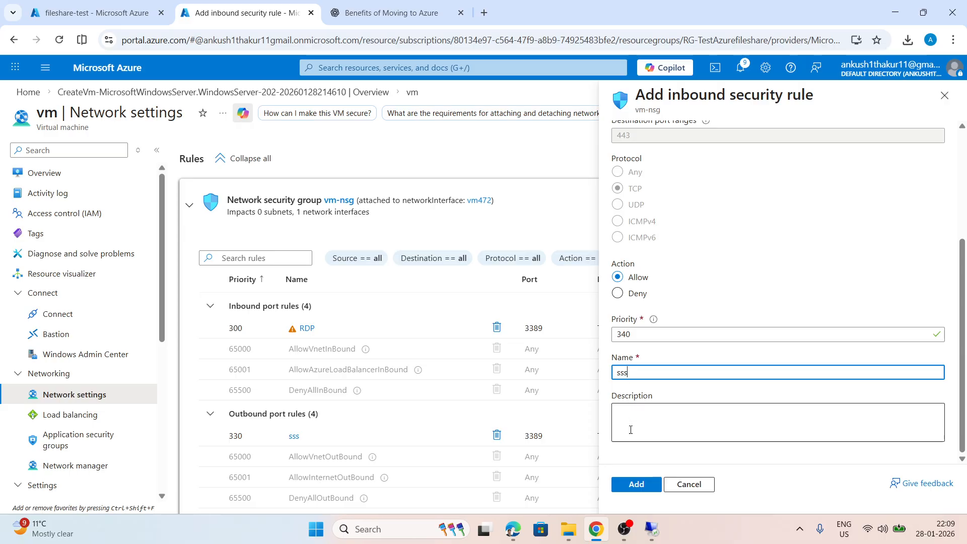
type("qq")
left_click(639, 486)
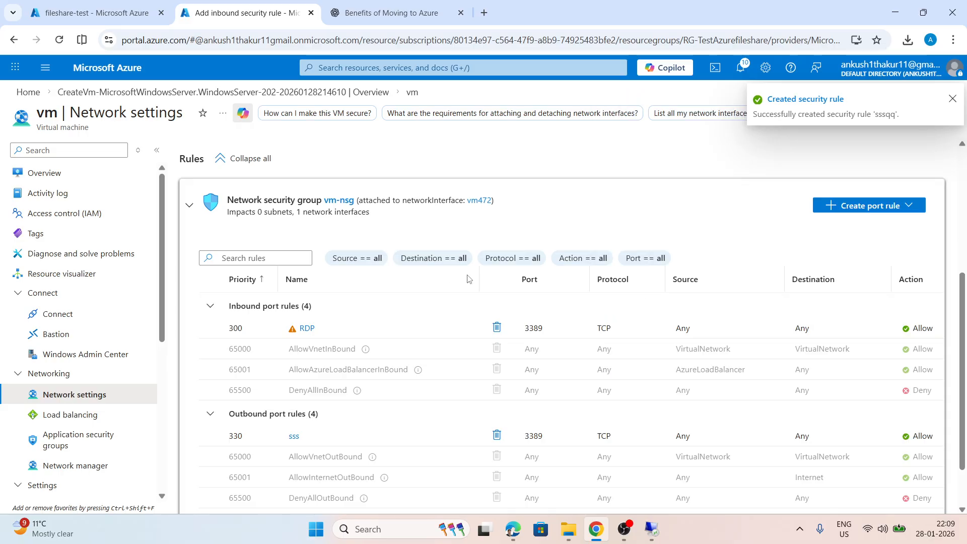
scroll(503, 261, "down", 6)
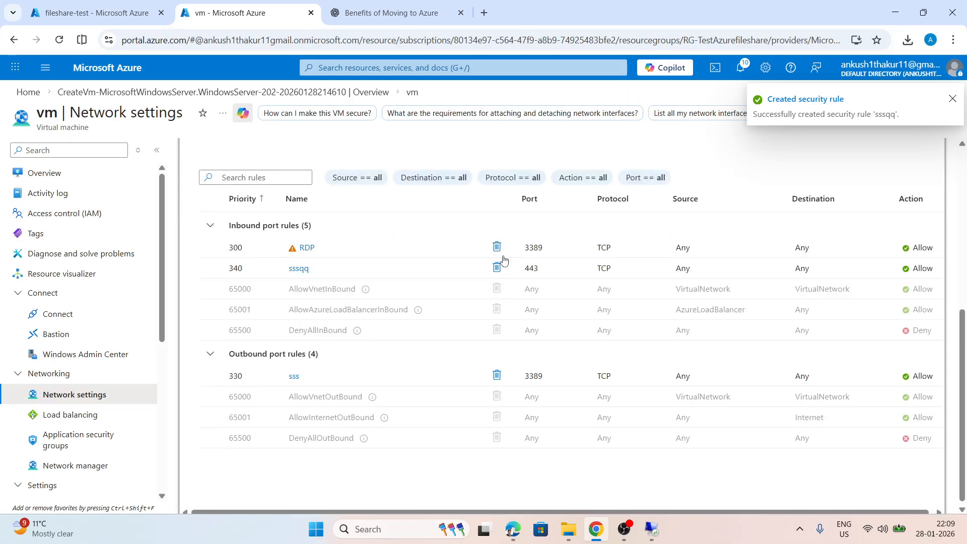
Start a new outbound port rule in vm-nsg, keeping the destination as Any and setting the service to HTTPS
scroll(504, 260, "up", 3)
left_click(860, 251)
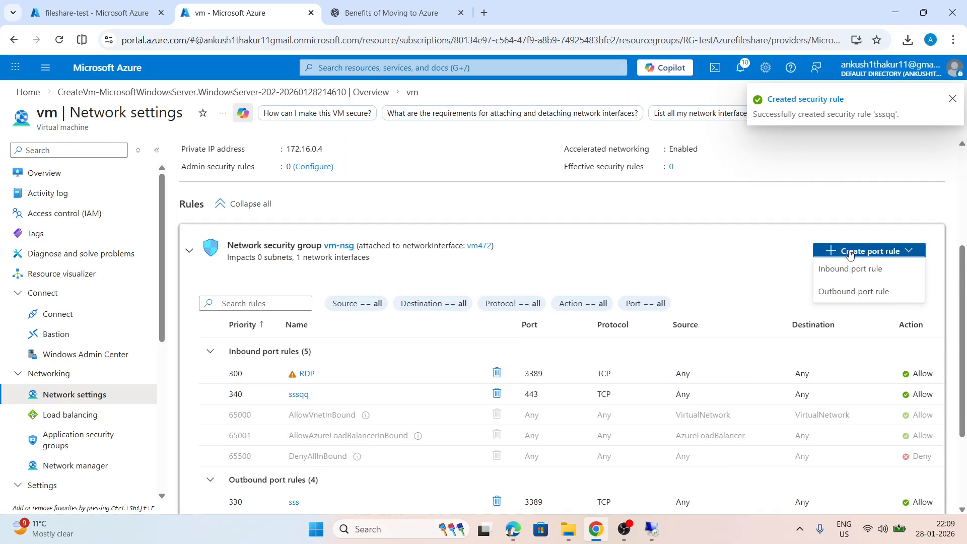
left_click(831, 292)
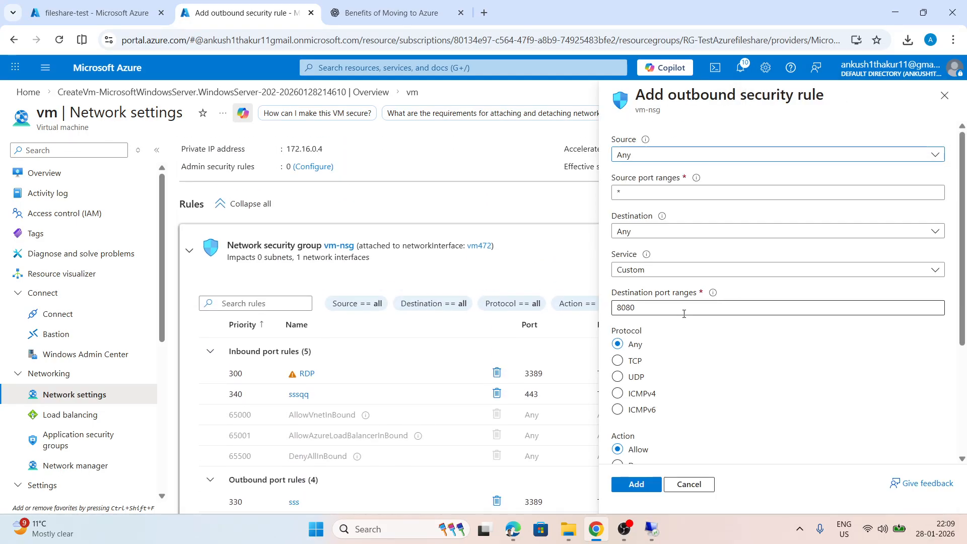
left_click(657, 233)
left_click(689, 197)
left_click(663, 230)
mouse_move(668, 215)
left_click(658, 249)
left_click(652, 272)
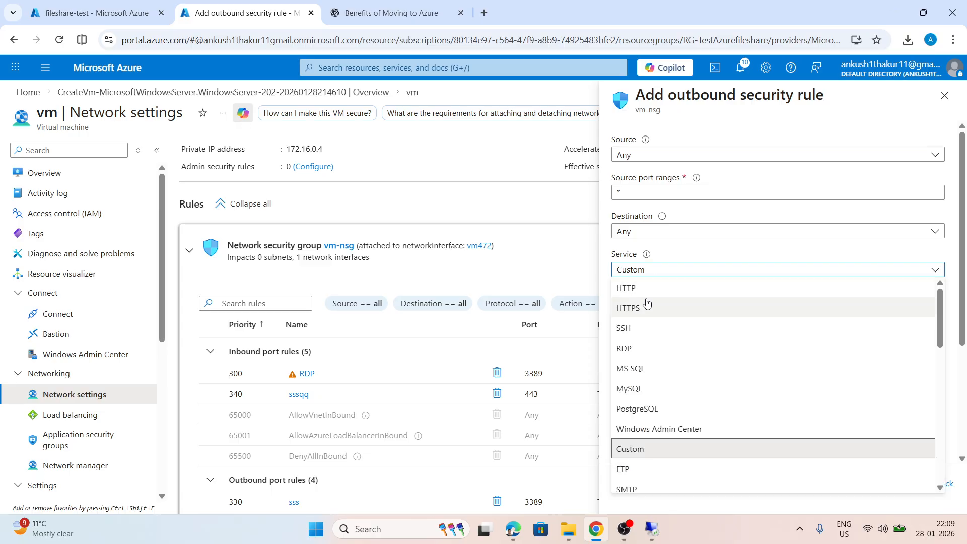
left_click(644, 309)
Name the outbound rule SQSSS and add it with priority 350 and the Allow action
scroll(645, 322, "down", 3)
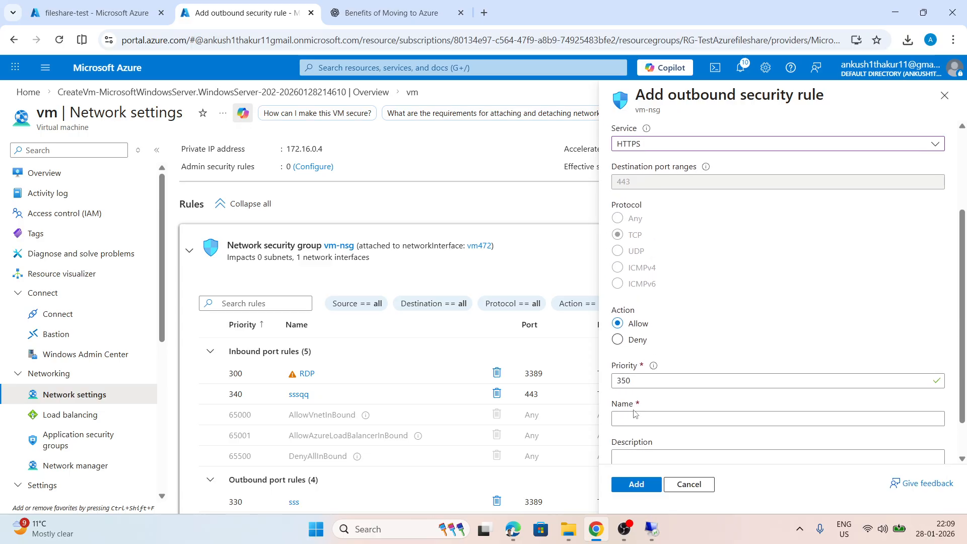
left_click(634, 419)
key("Caps_Lock")
type("SQSSS")
key("Tab")
key("Caps_Lock")
scroll(657, 349, "down", 1)
scroll(656, 349, "down", 1)
left_click(636, 483)
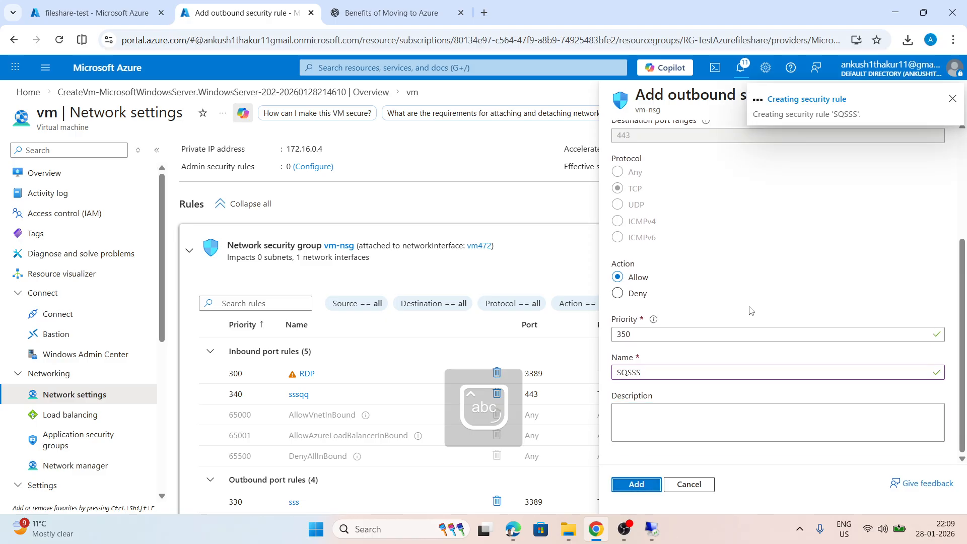
Return to the overview of the fileshare-test share, show its drive Z connection script and copy it
left_click(137, 8)
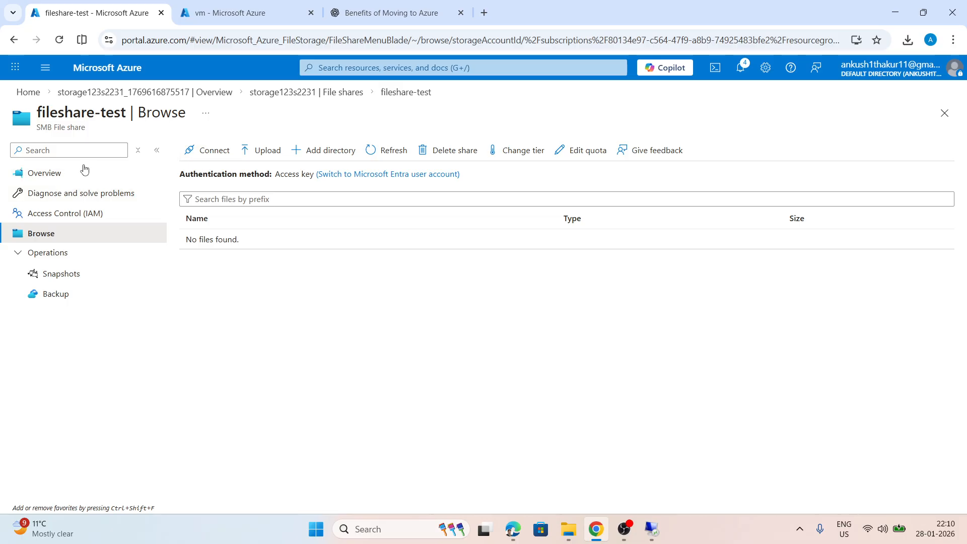
left_click(46, 178)
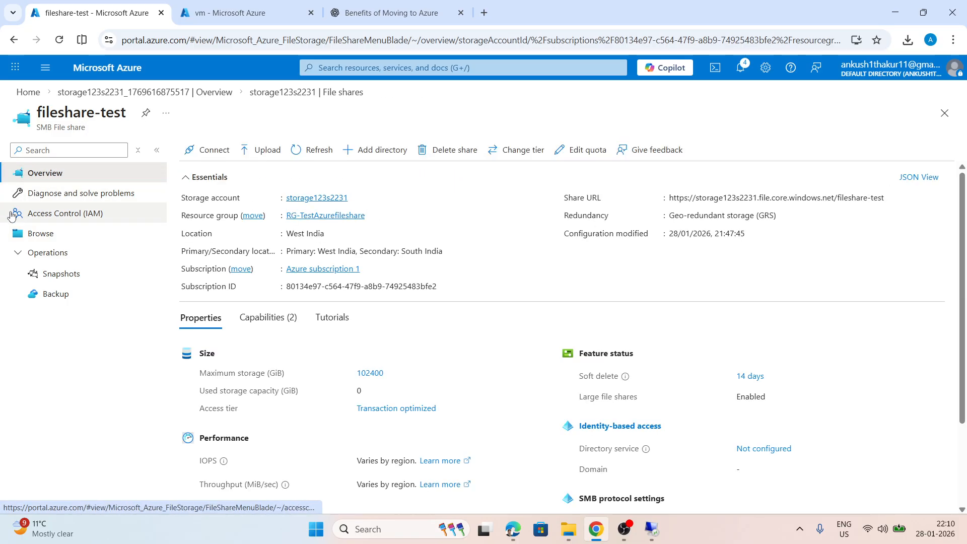
left_click(208, 149)
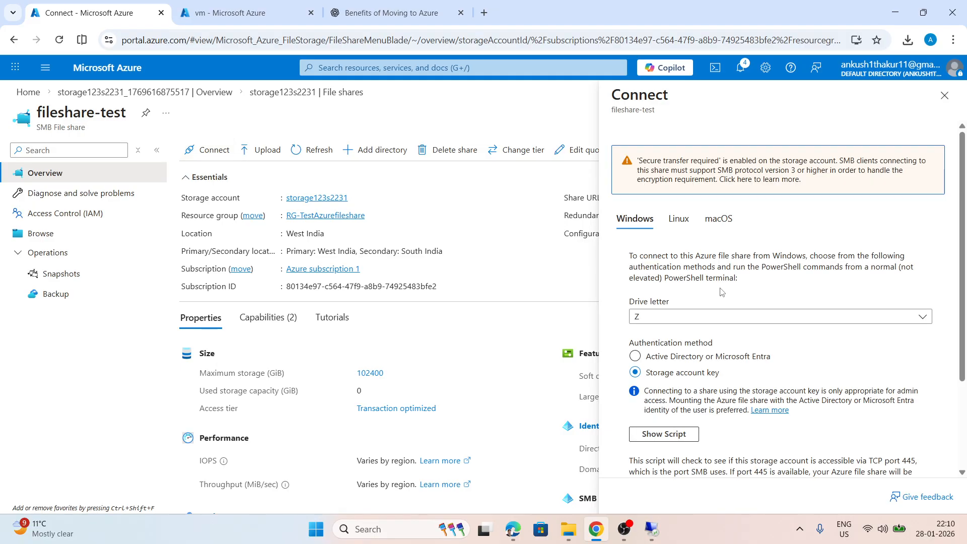
scroll(723, 292, "down", 2)
scroll(722, 293, "down", 1)
left_click(664, 313)
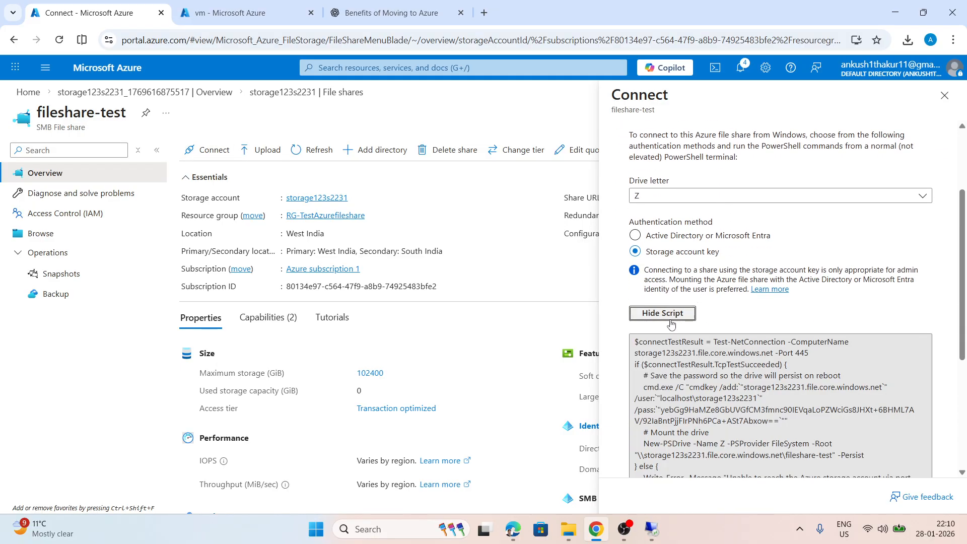
scroll(666, 313, "down", 4)
left_click(925, 315)
Switch to the remote desktop session and run Windows PowerShell ISE as administrator
left_click(654, 530)
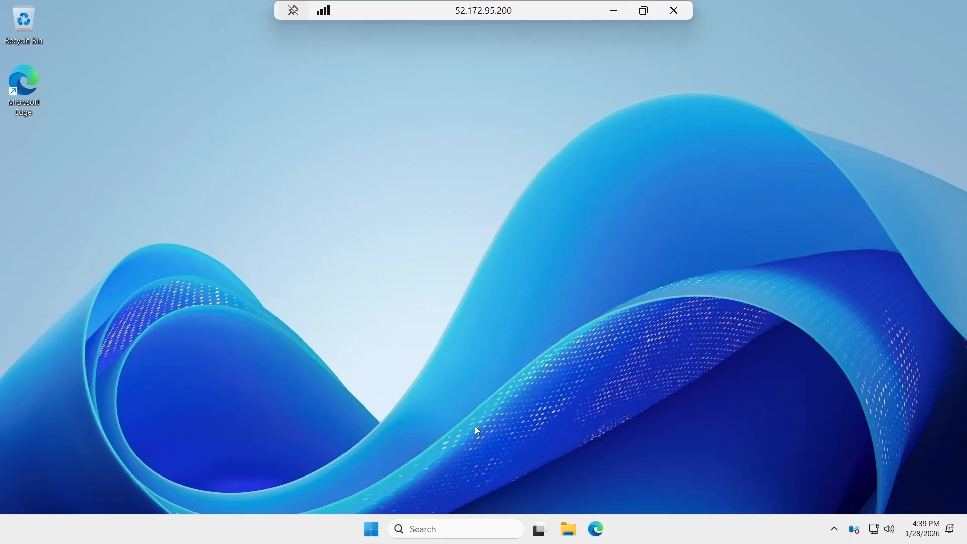
left_click(423, 529)
type("power")
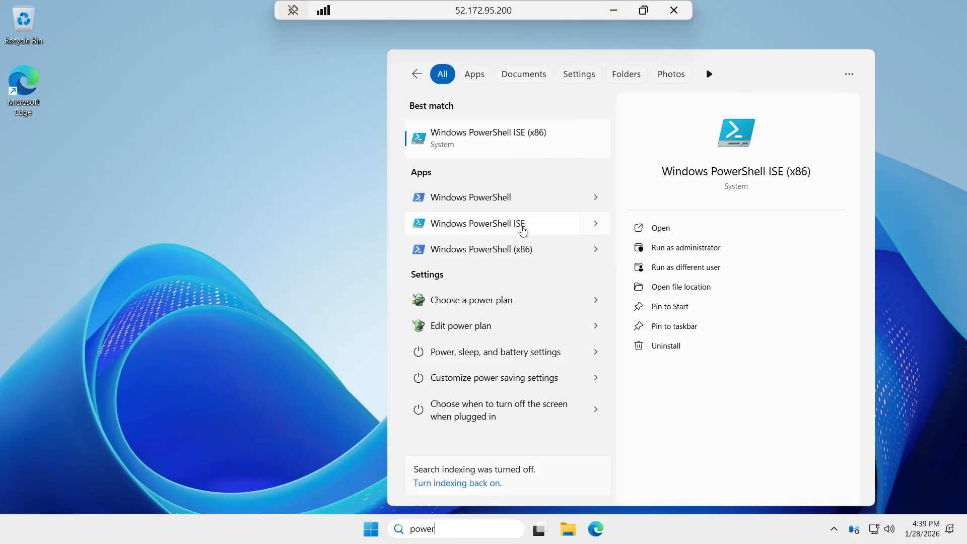
left_click(597, 224)
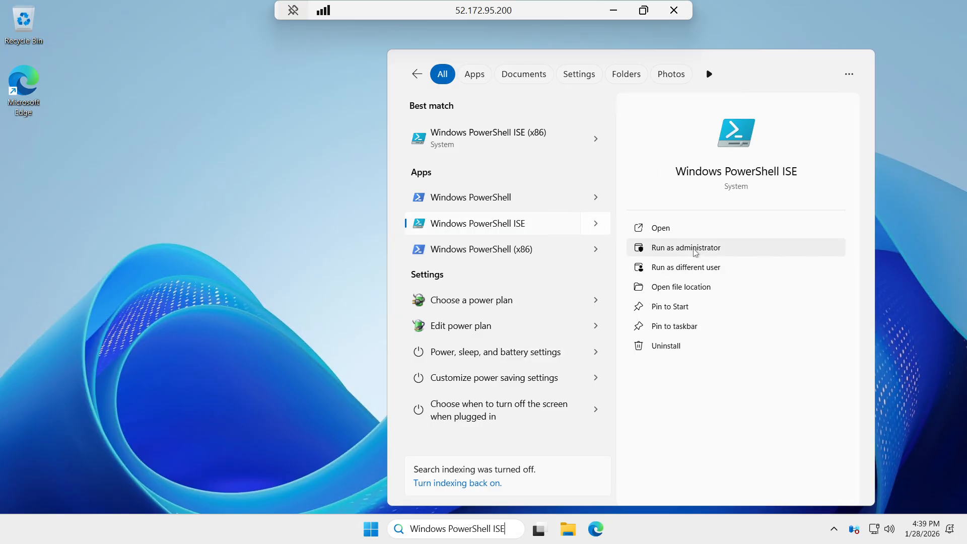
left_click(696, 252)
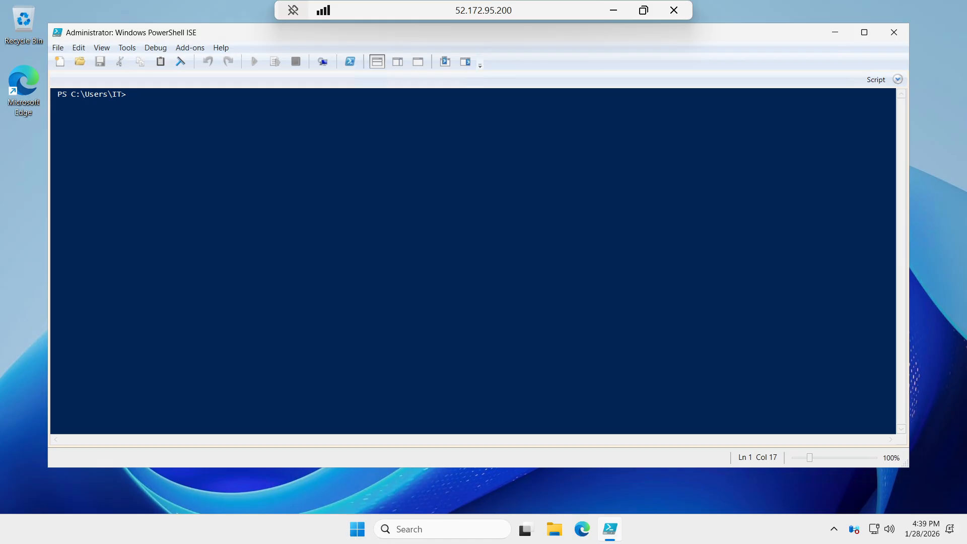
Paste the drive Z connection script, including the storage account key, into PowerShell ISE and run it
right_click(277, 196)
left_click(323, 228)
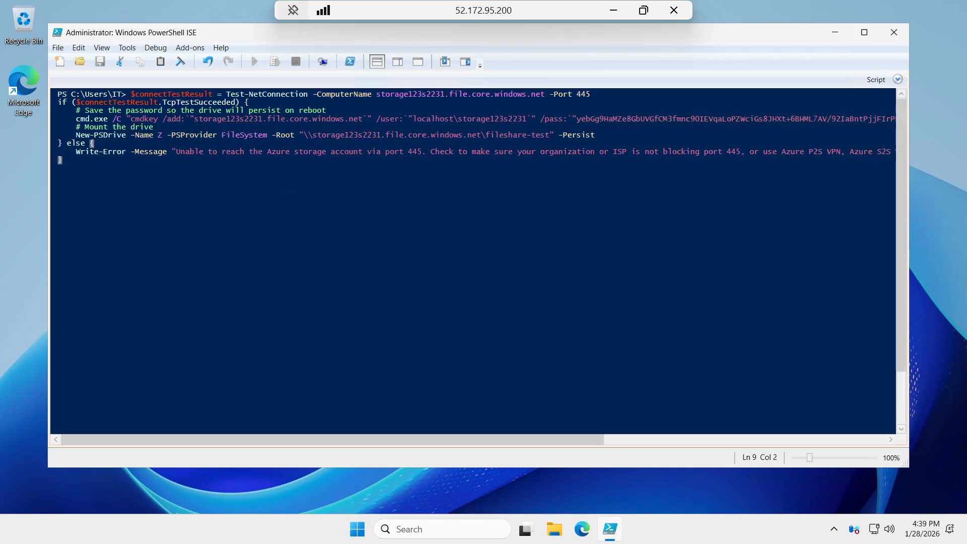
key("Return")
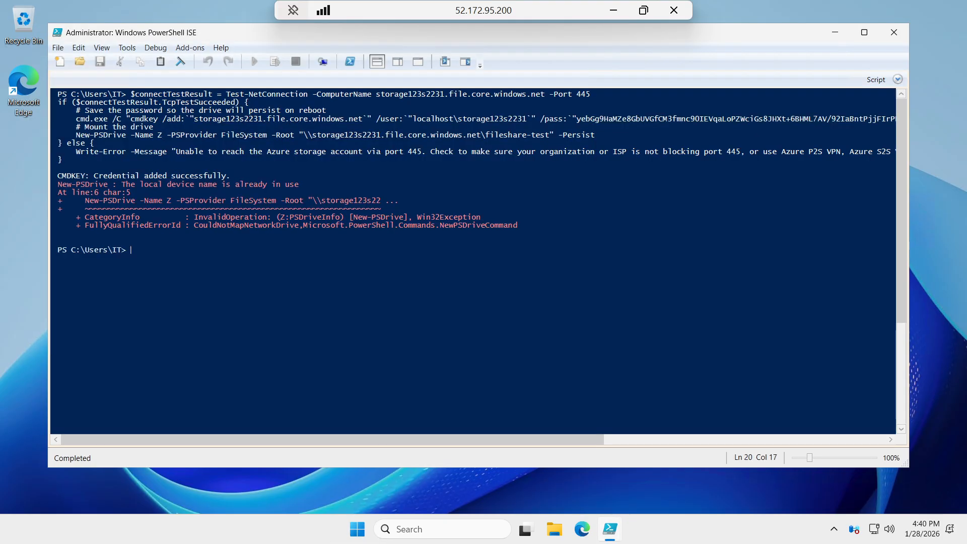
Minimize the remote session and review the drive letter, authentication method and script in the share's connection options
left_click(614, 11)
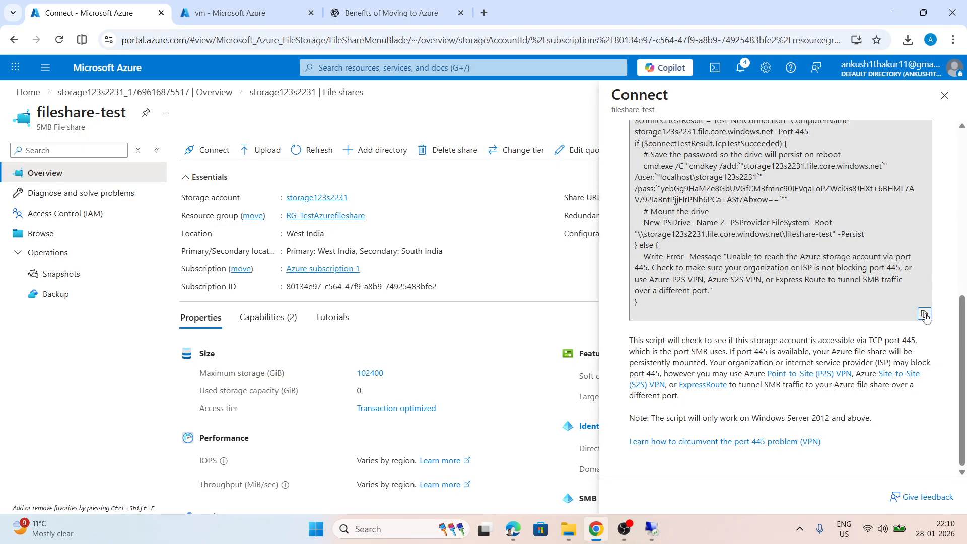
scroll(753, 268, "up", 3)
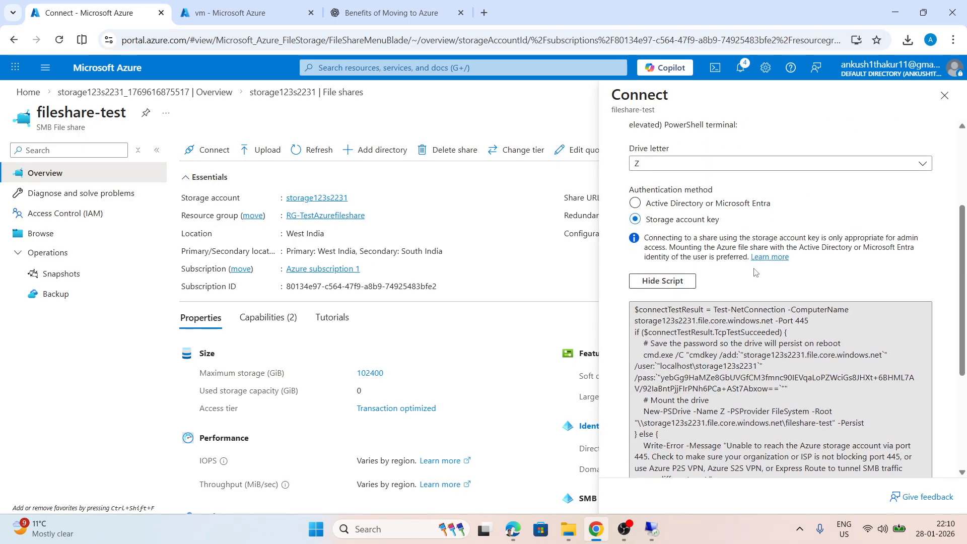
scroll(753, 268, "down", 3)
scroll(752, 268, "down", 1)
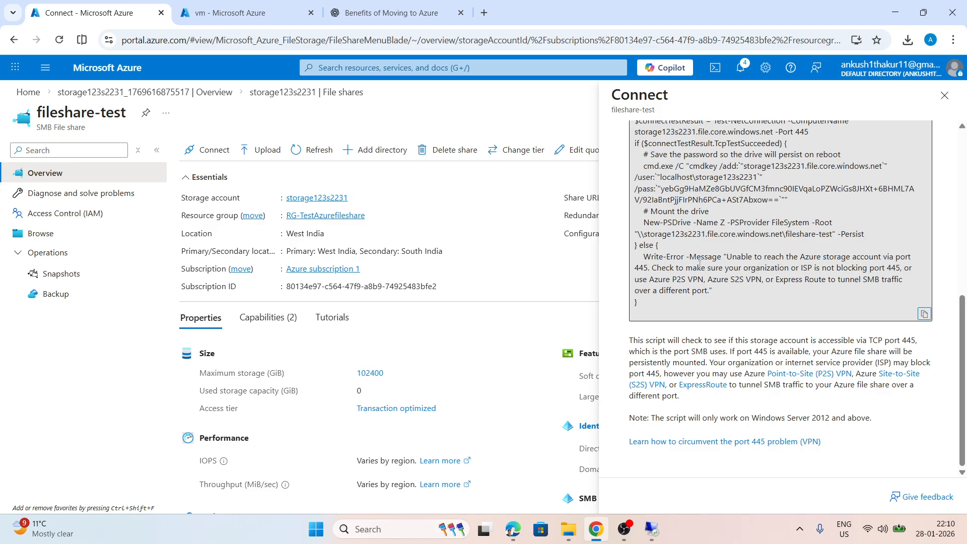
Return to the virtual machine and view the network locations under This PC in File Explorer
left_click(652, 529)
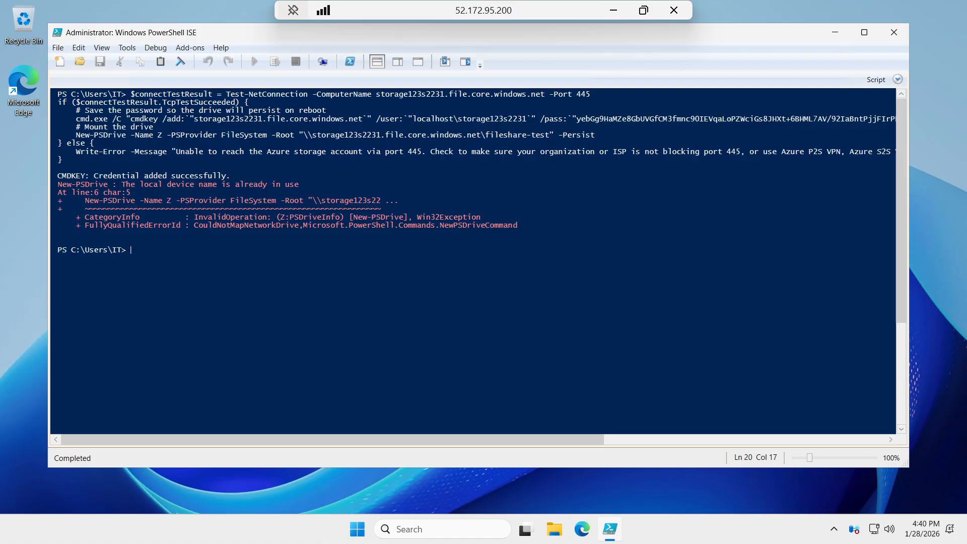
left_click(555, 529)
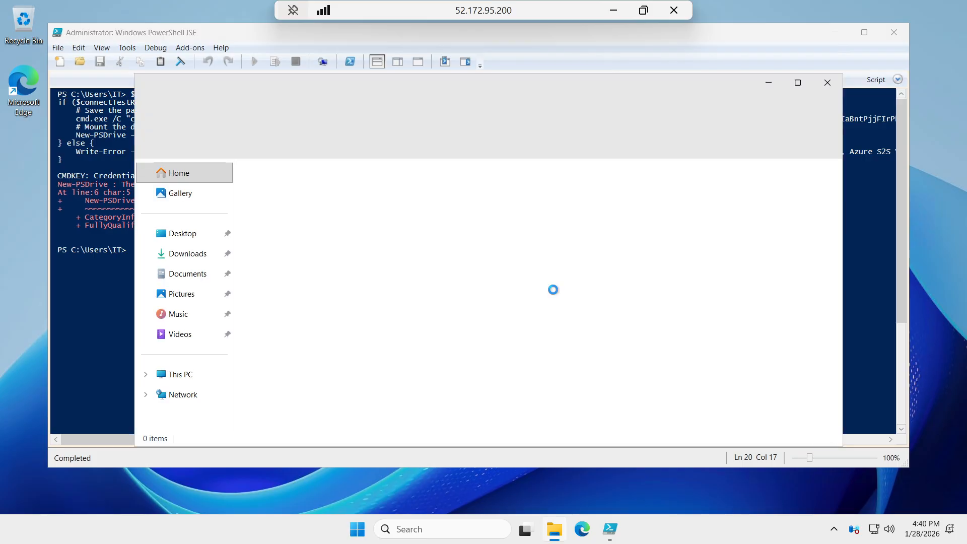
left_click(183, 374)
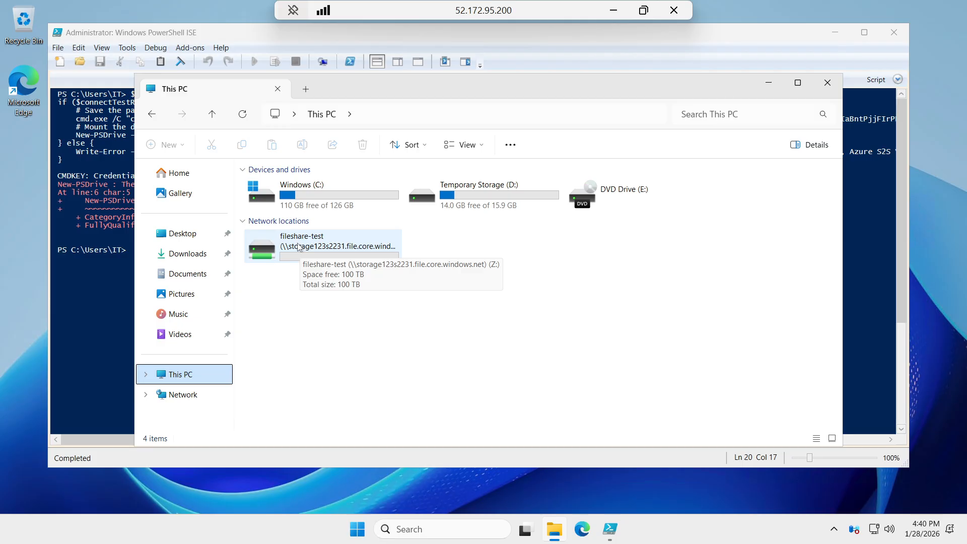
Create a text document named test in the fileshare-test network drive (Z:) and open it
double_click(300, 247)
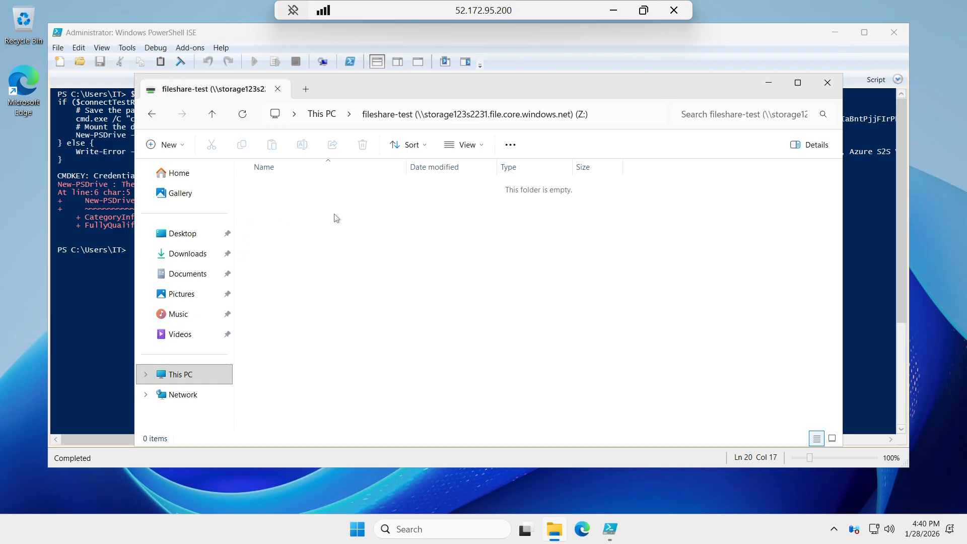
right_click(337, 222)
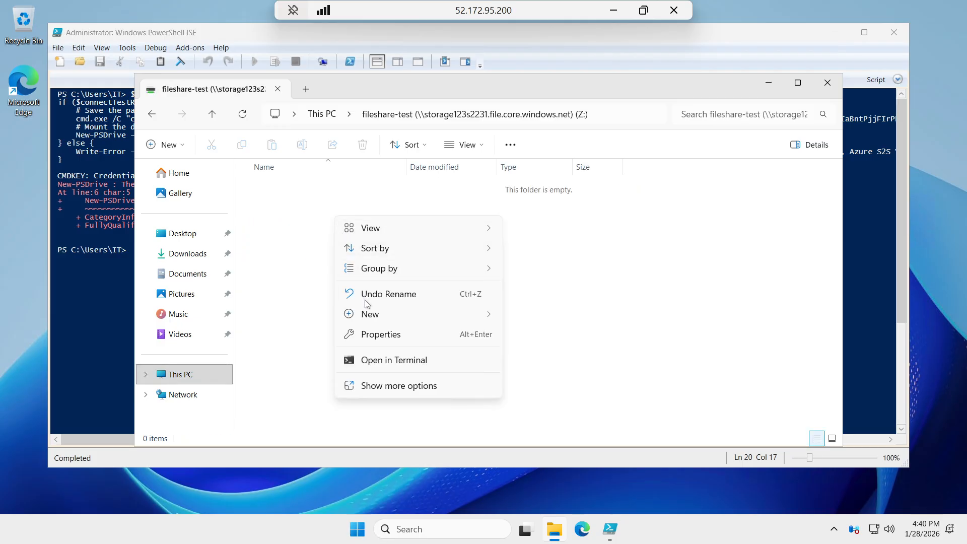
mouse_move(468, 322)
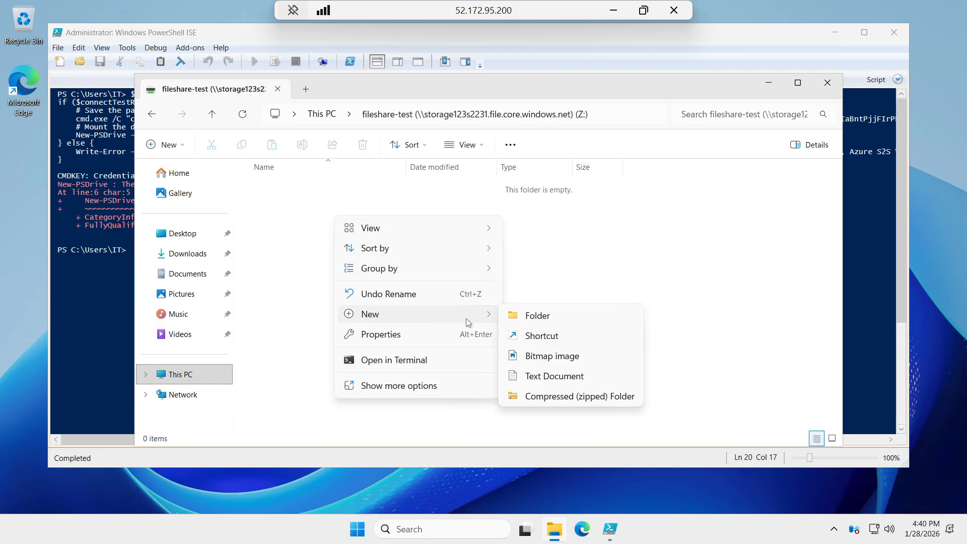
left_click(540, 374)
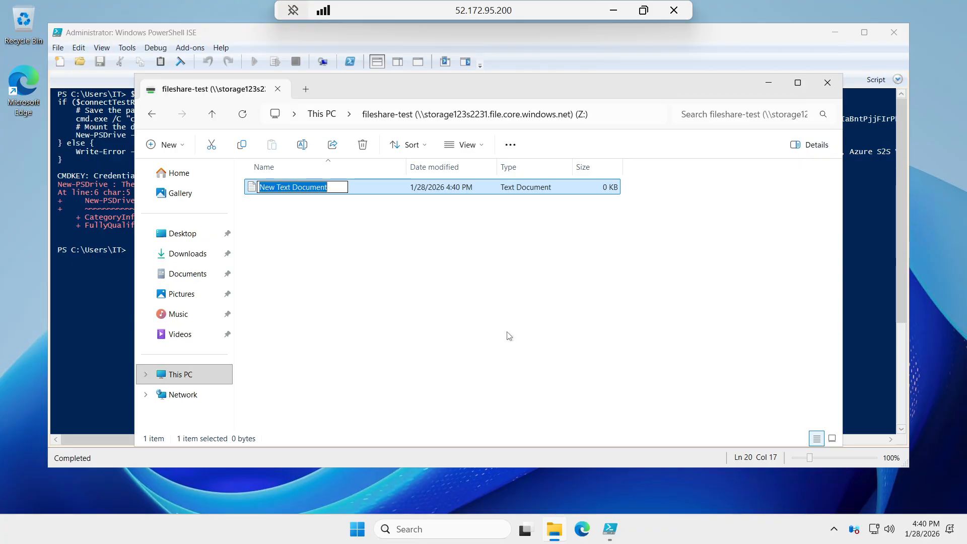
type("test")
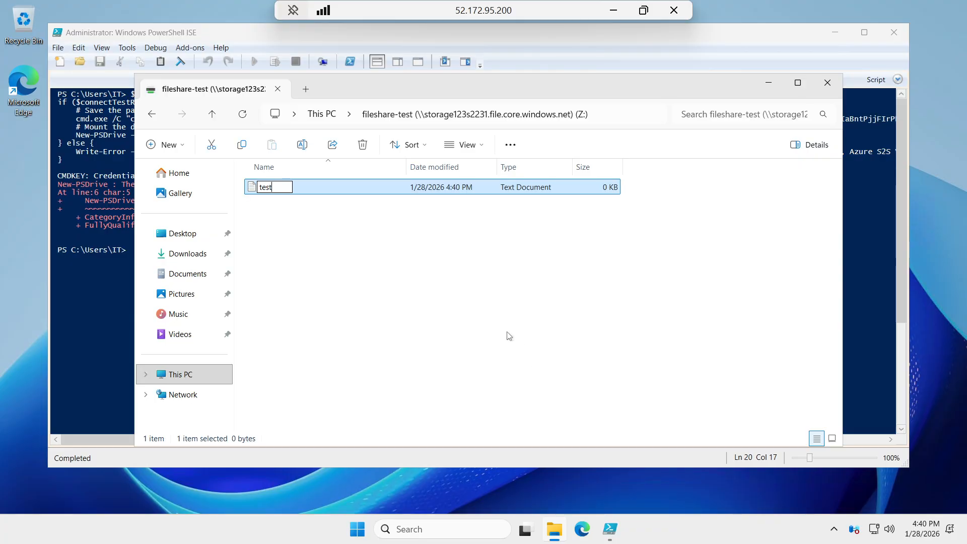
key("Return")
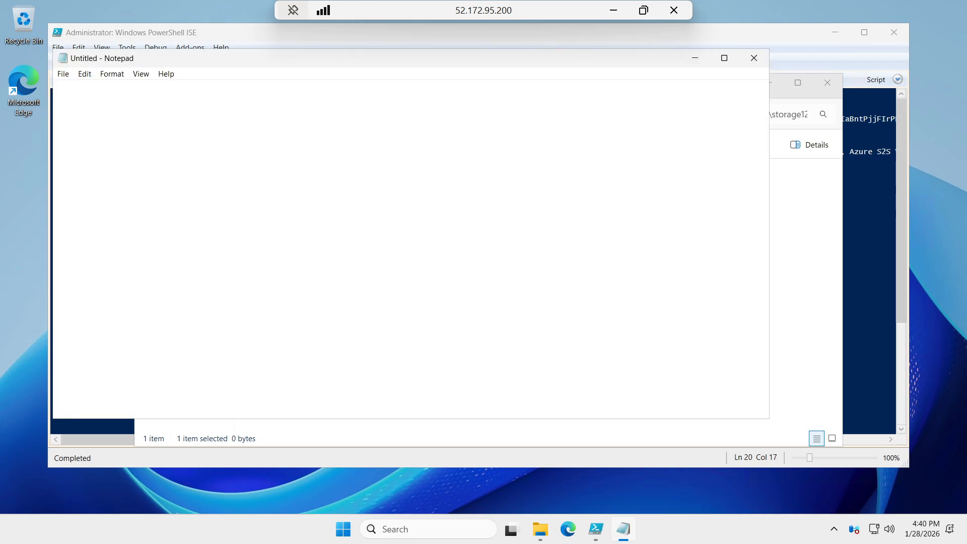
Write "test test" in the test document, save it and close Notepad
type("test test")
key("ctrl+s")
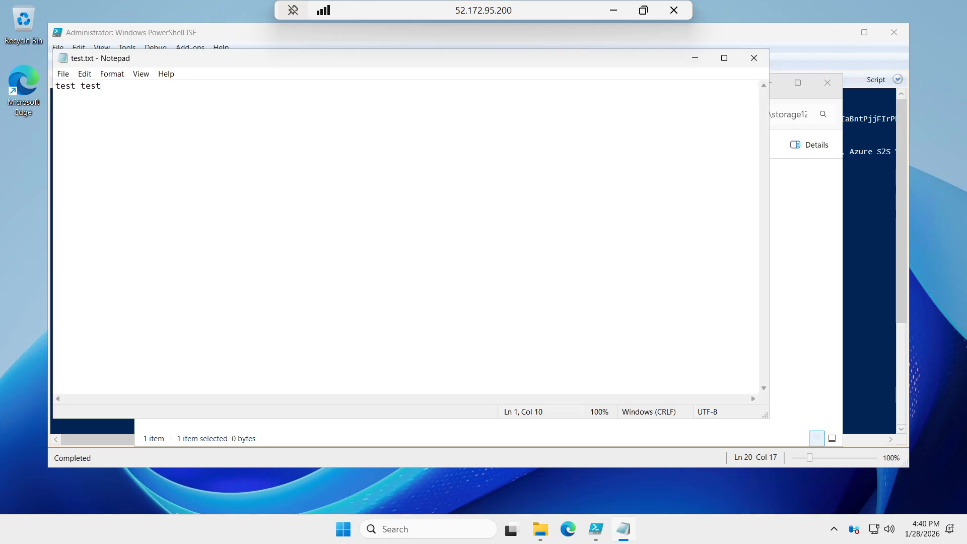
left_click(755, 58)
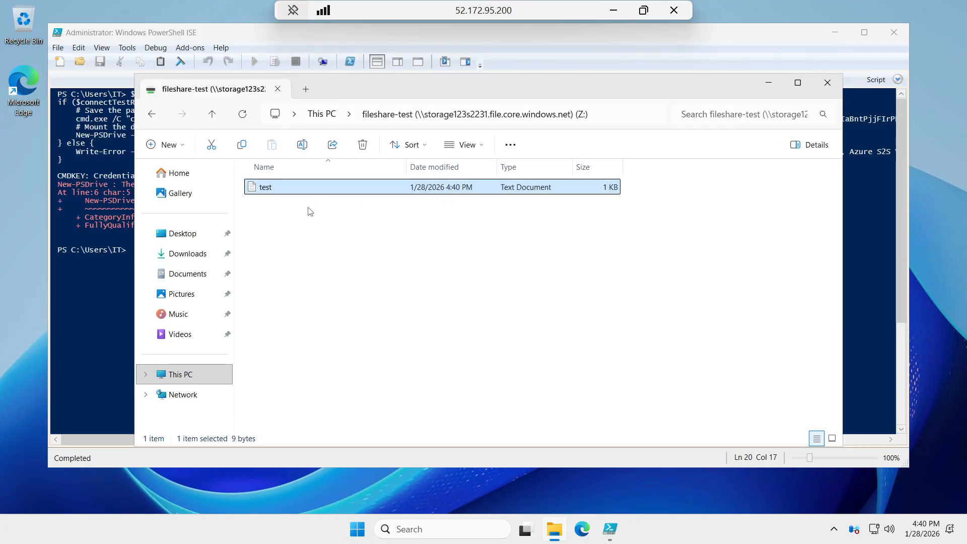
Minimize the remote session, dismiss the share's connection options in the Azure portal and browse the files in fileshare-test
left_click(318, 114)
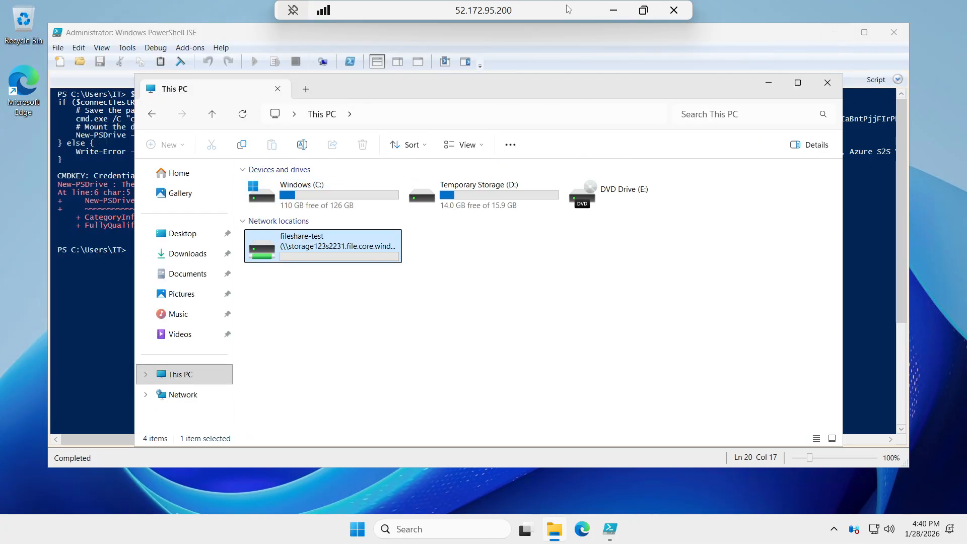
left_click(610, 14)
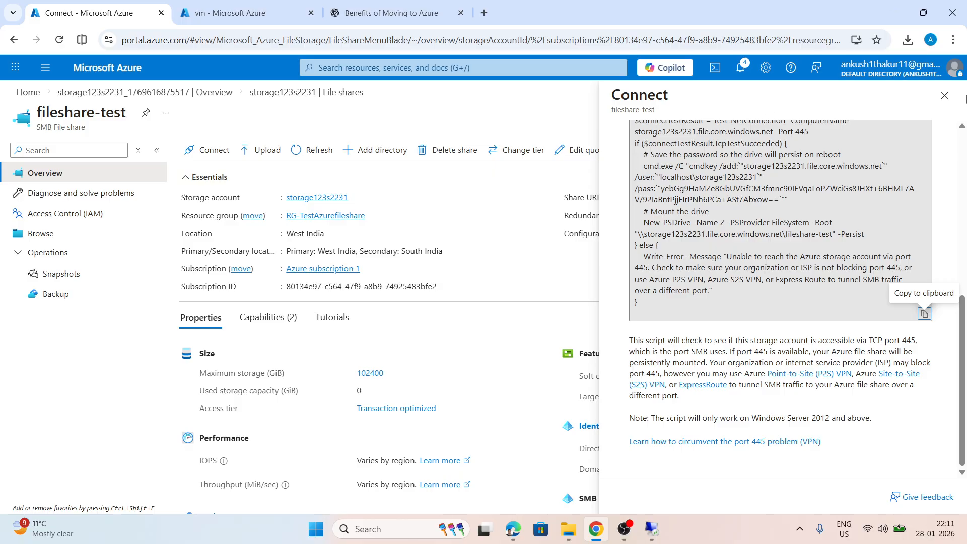
left_click(944, 96)
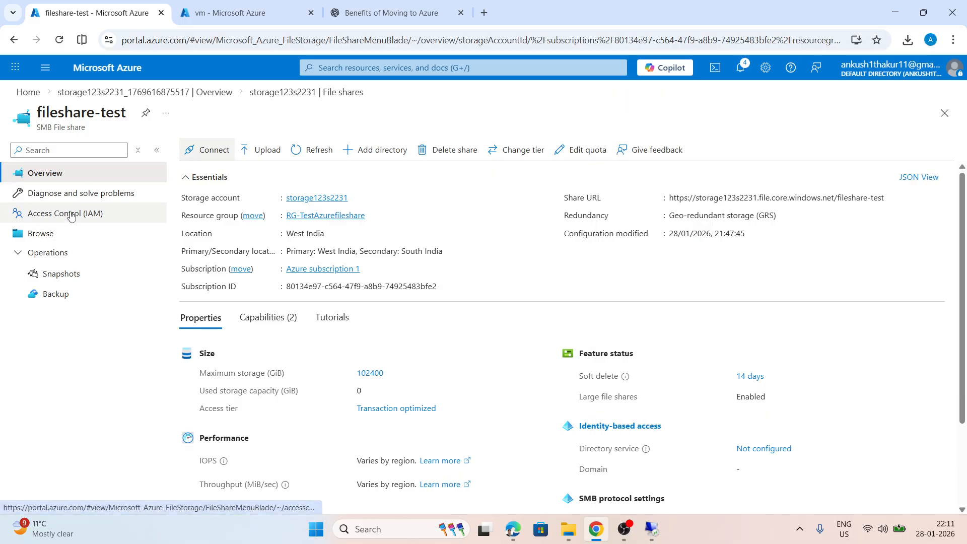
left_click(30, 235)
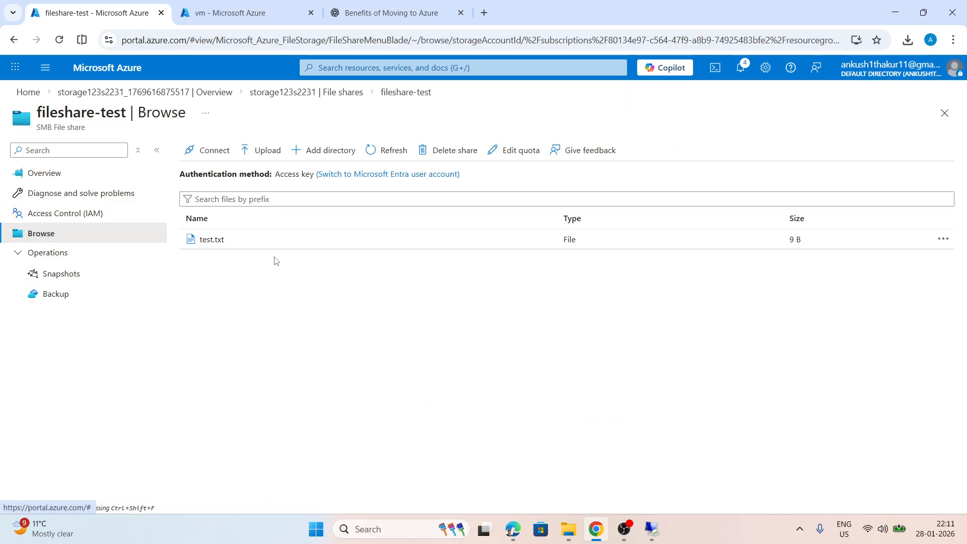
Download test.txt from the file share and open the local copy, then return to the portal and close the file's properties
left_click(212, 241)
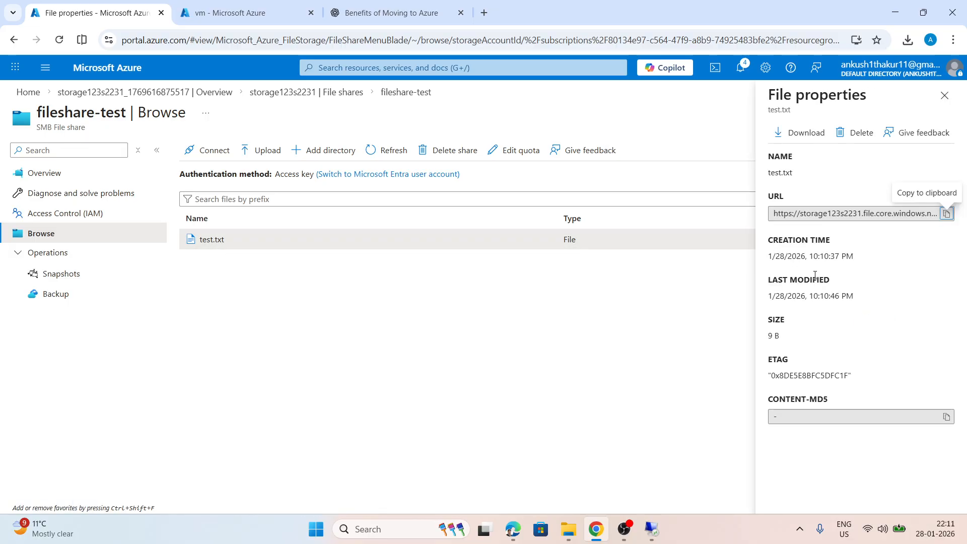
left_click(794, 134)
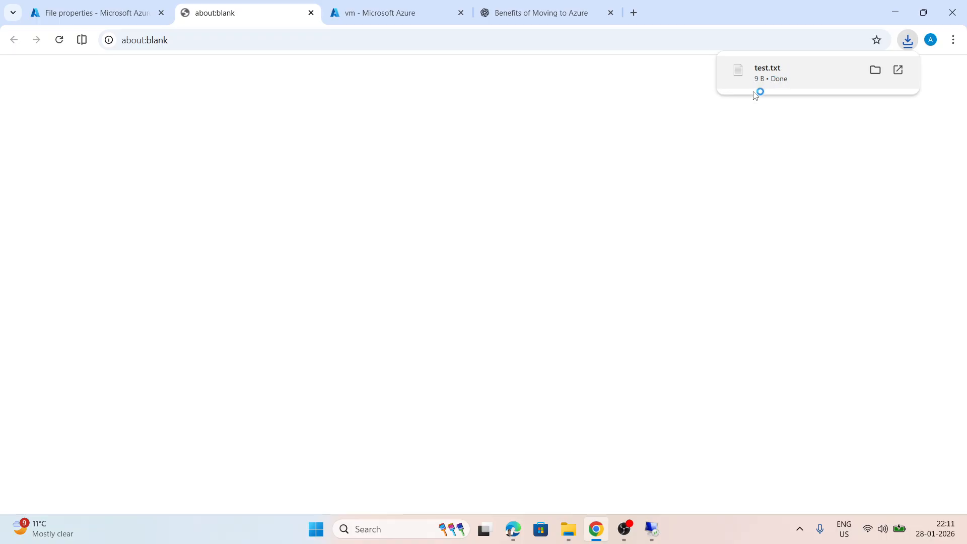
left_click(766, 81)
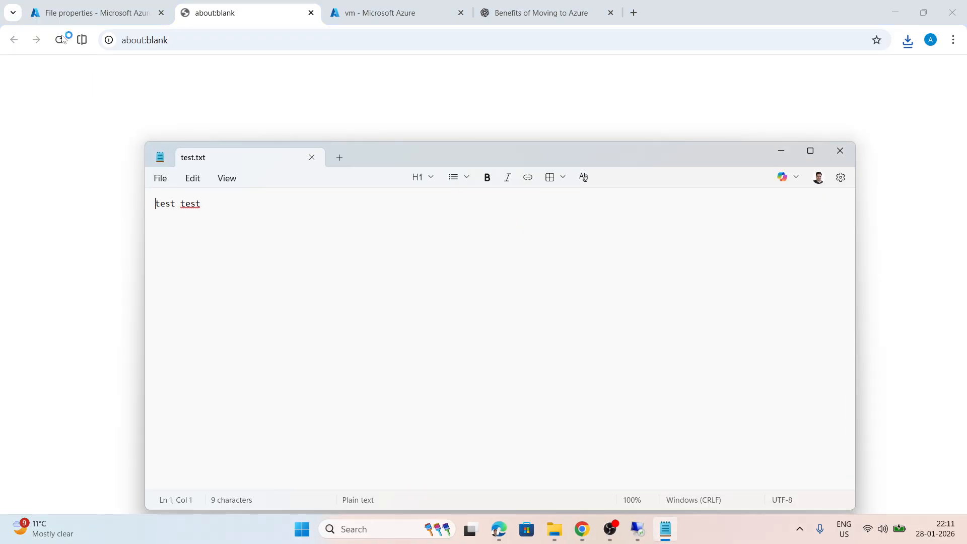
left_click(53, 13)
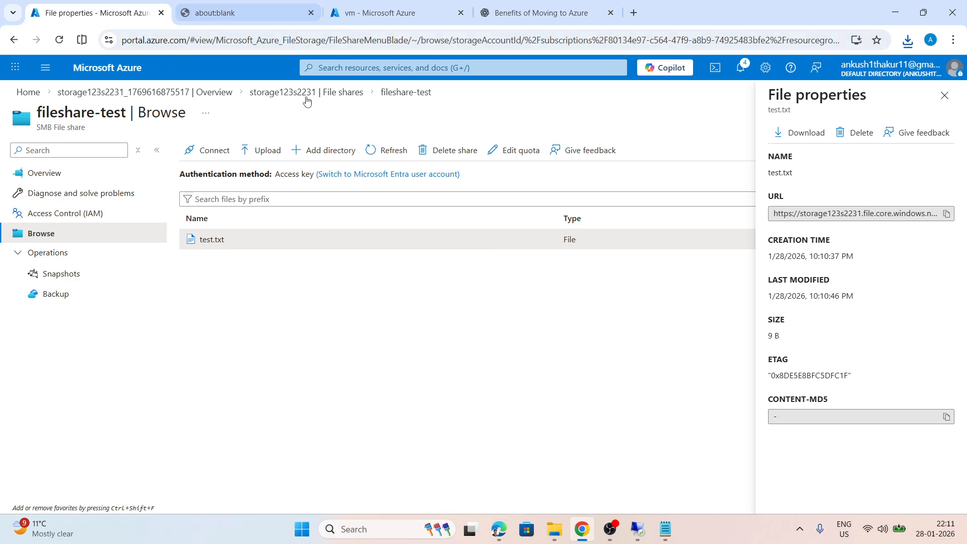
left_click(941, 110)
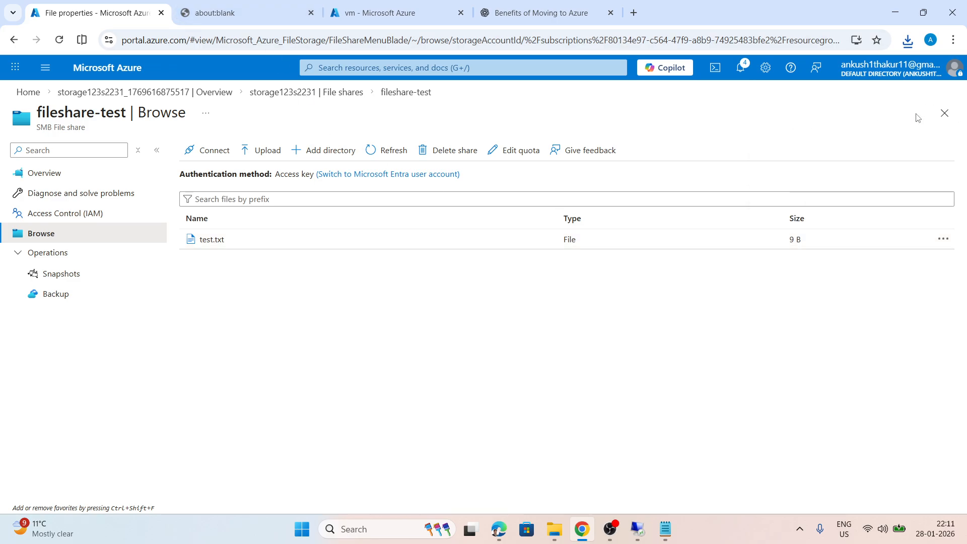